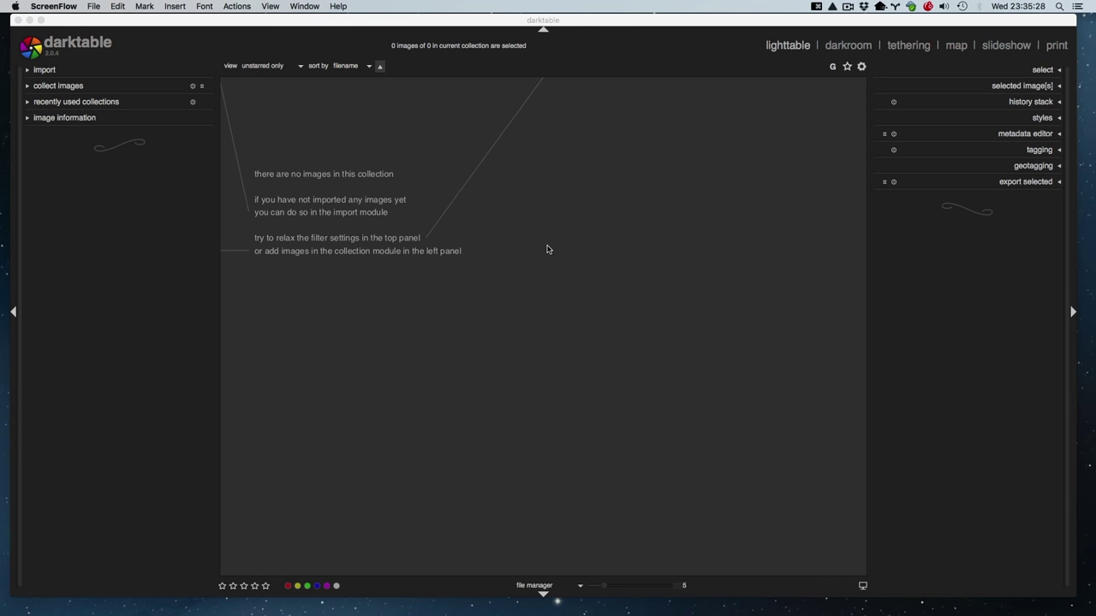
Bring up the OS X section of darktable's install page in Safari, showing the DMG download steps
key(ctrl+Right)
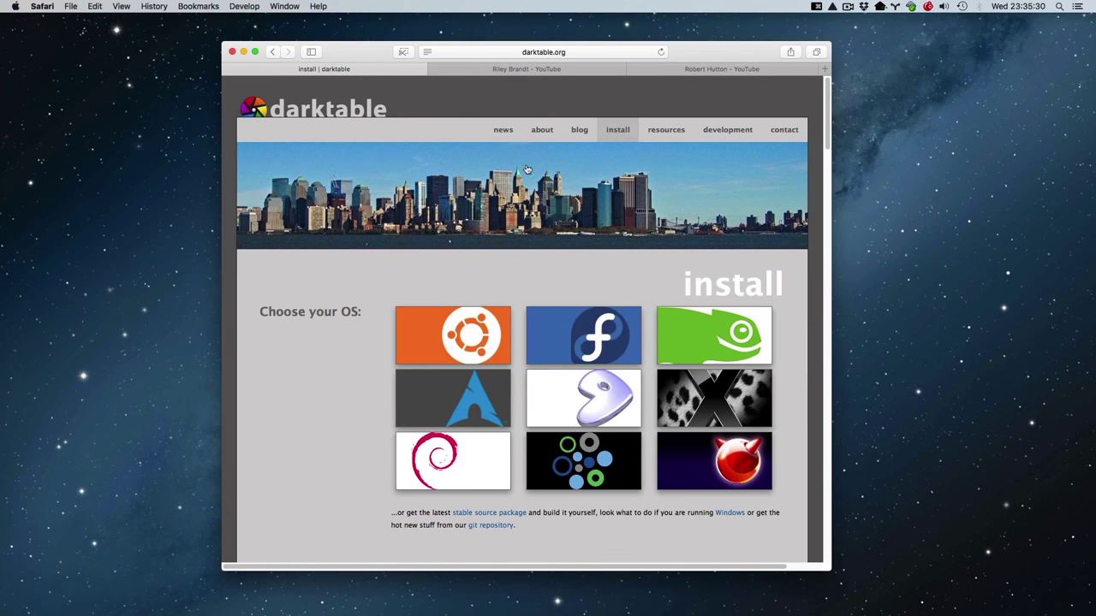
click(518, 133)
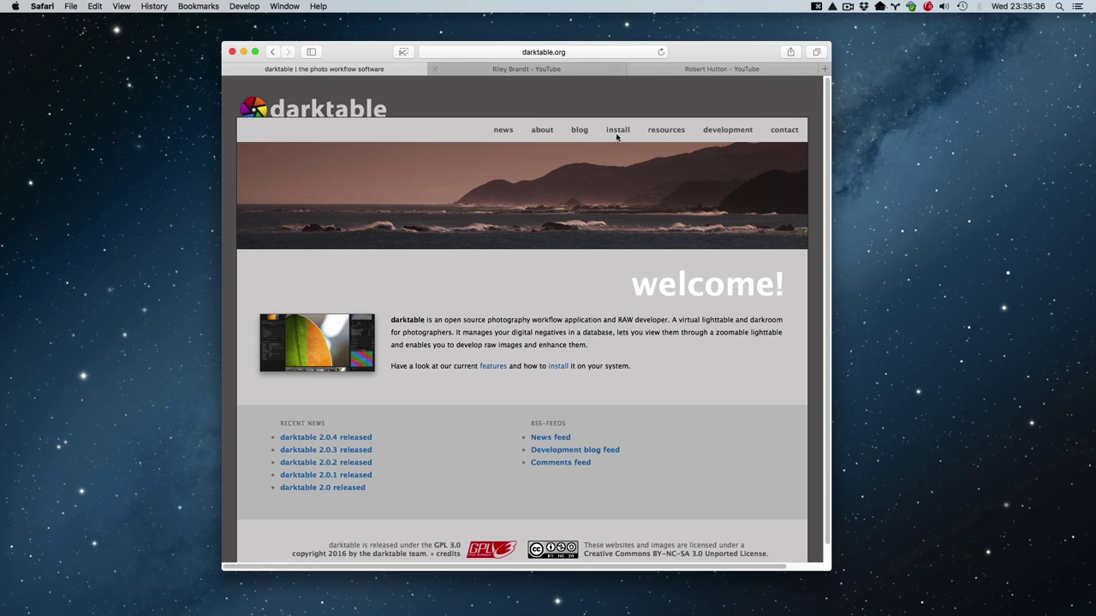
click(622, 134)
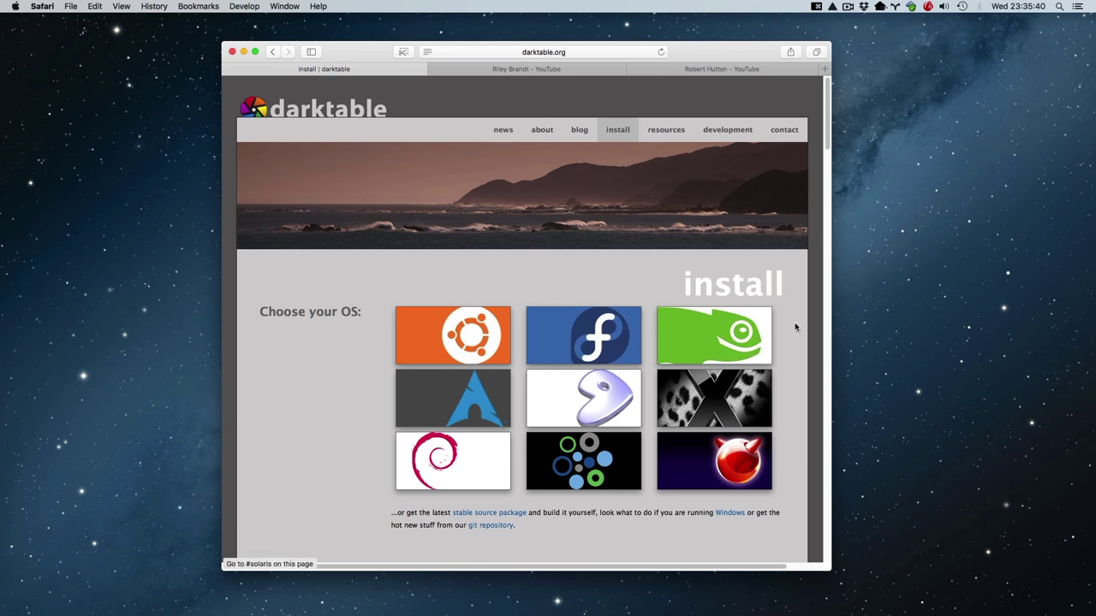
click(727, 407)
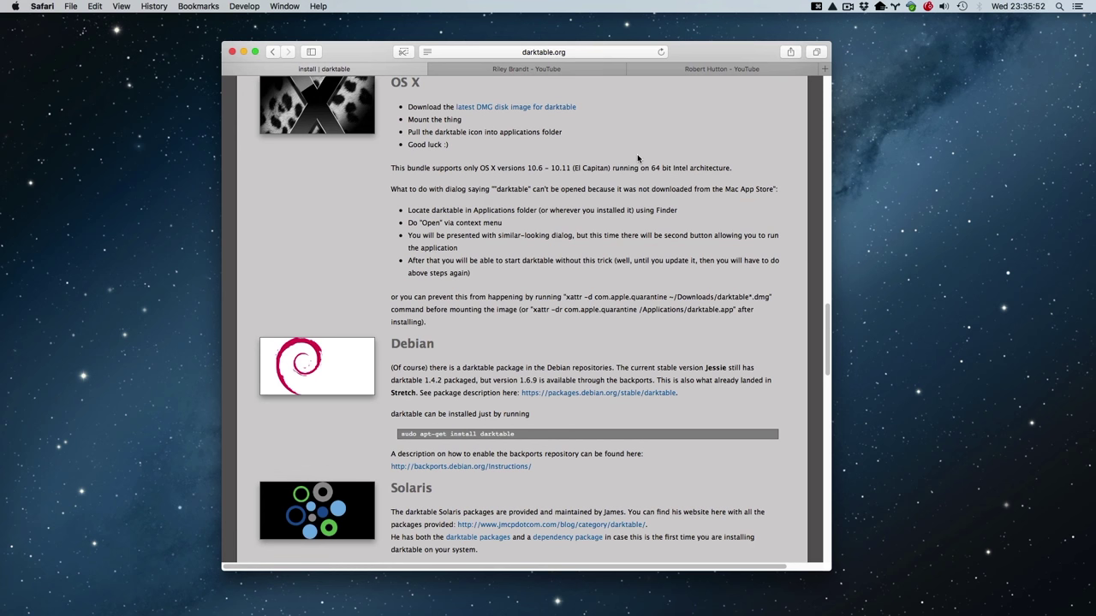
Highlight install-page text, ending on the line about the 'can't be opened' Mac App Store dialog
drag(501, 172, 391, 169)
click(692, 164)
drag(672, 168, 732, 167)
double_click(720, 168)
drag(391, 189, 705, 209)
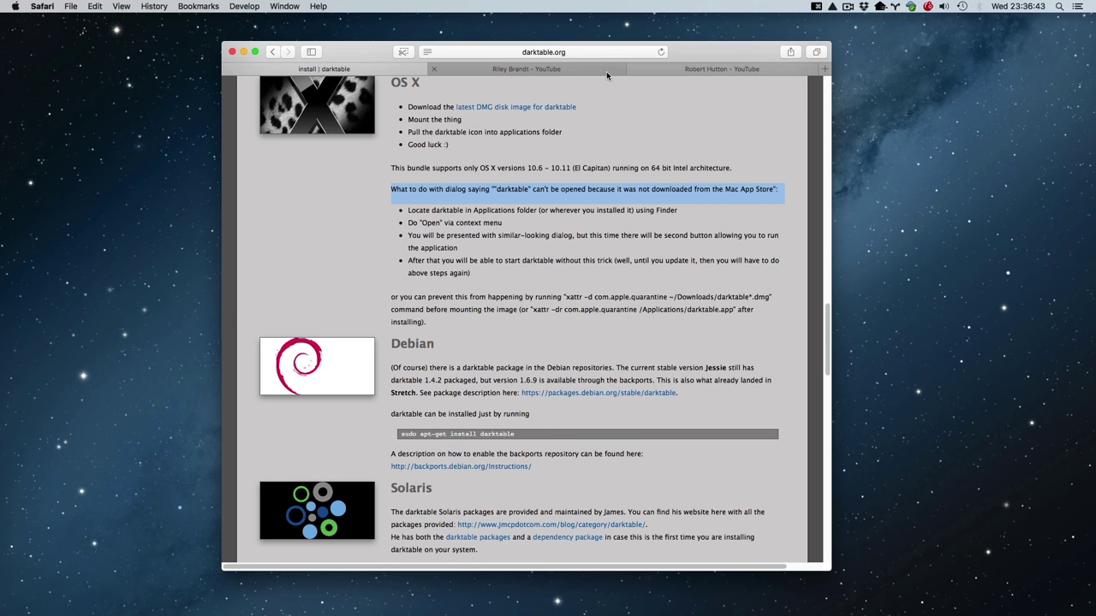
Scroll through the tutorial channel's Videos grid, including 'Changes in darktable 2.0', and back to the top
click(677, 71)
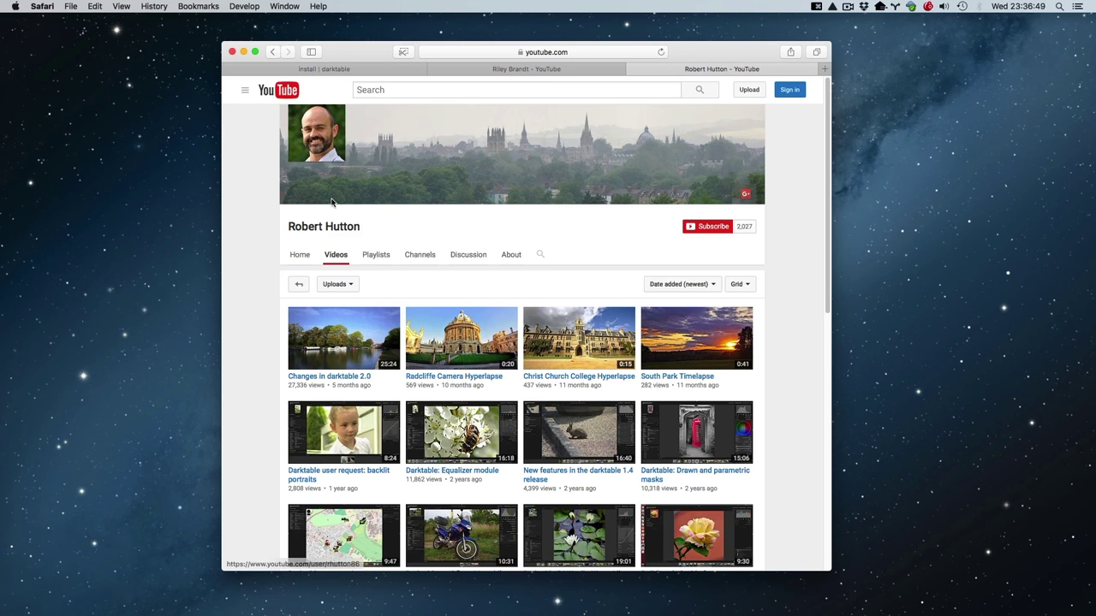
scroll(334, 201, down, 15)
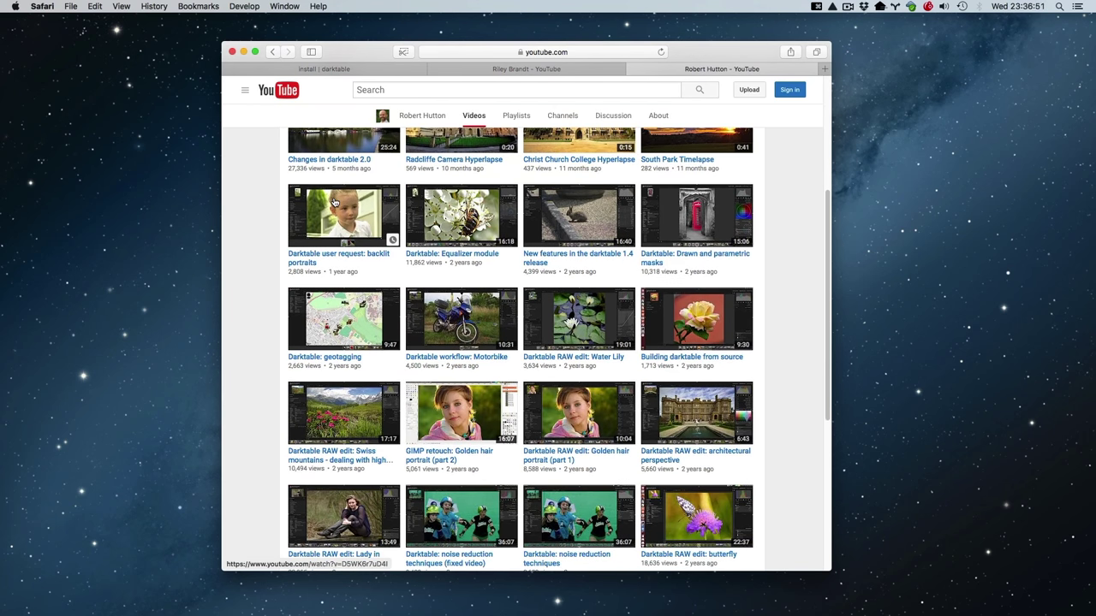
scroll(334, 202, down, 2)
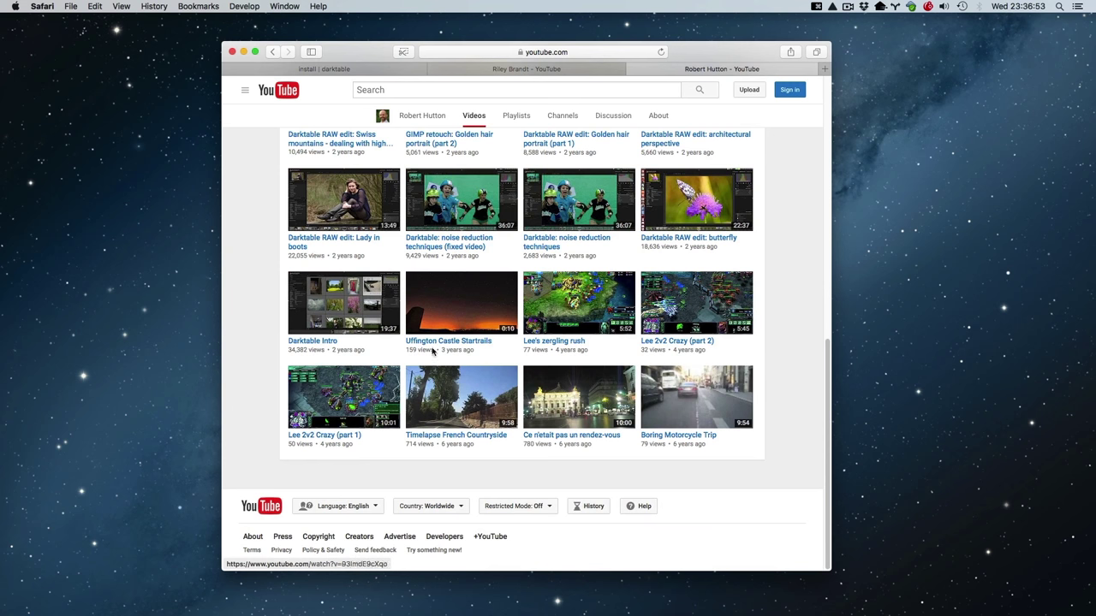
scroll(564, 364, up, 5)
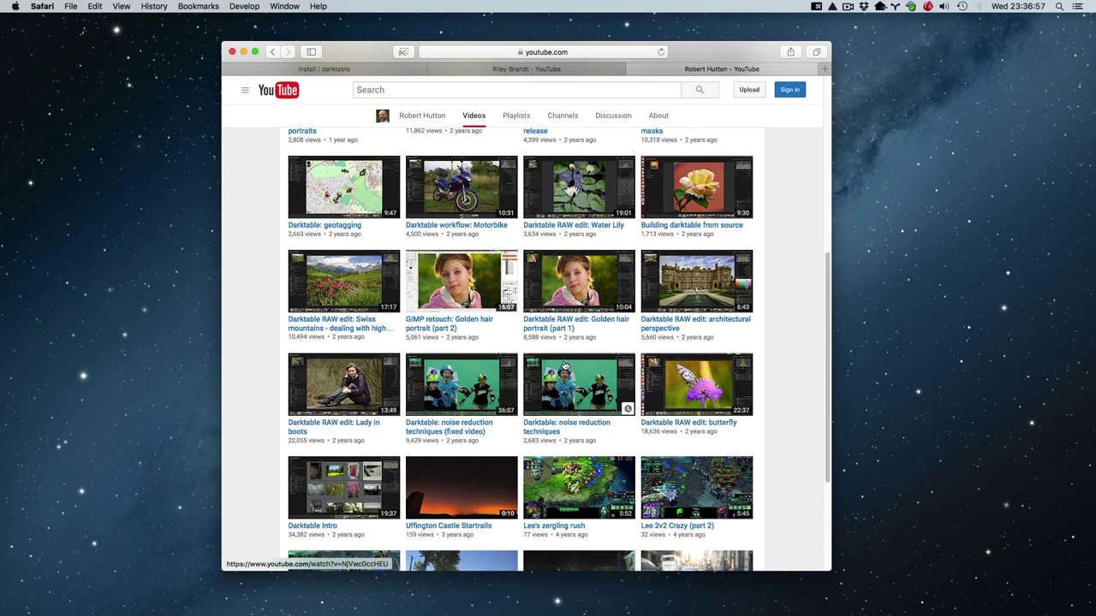
scroll(564, 365, up, 6)
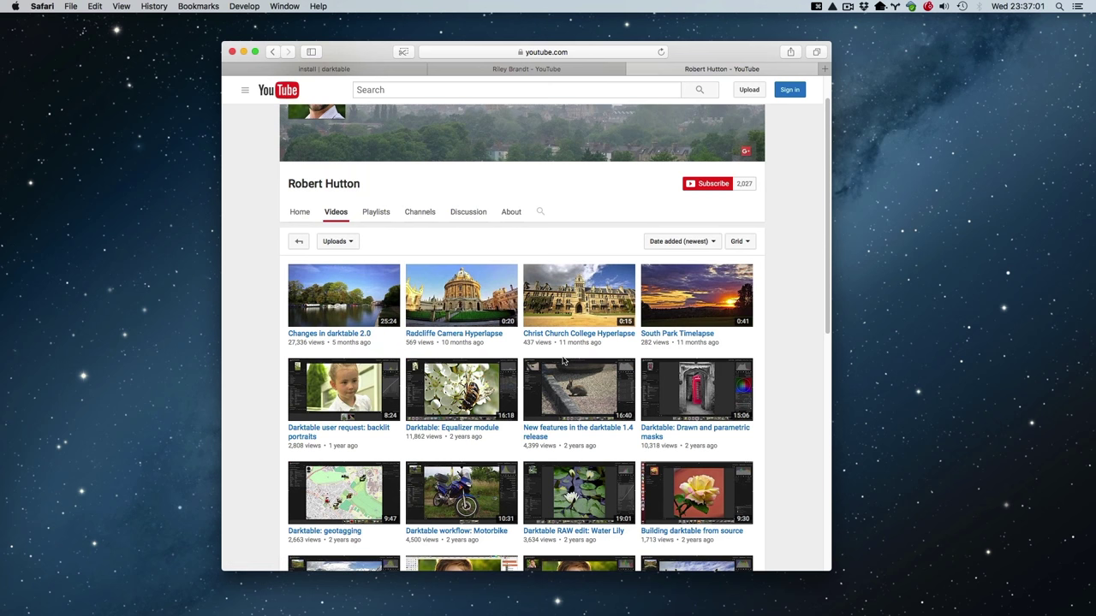
scroll(563, 362, up, 1)
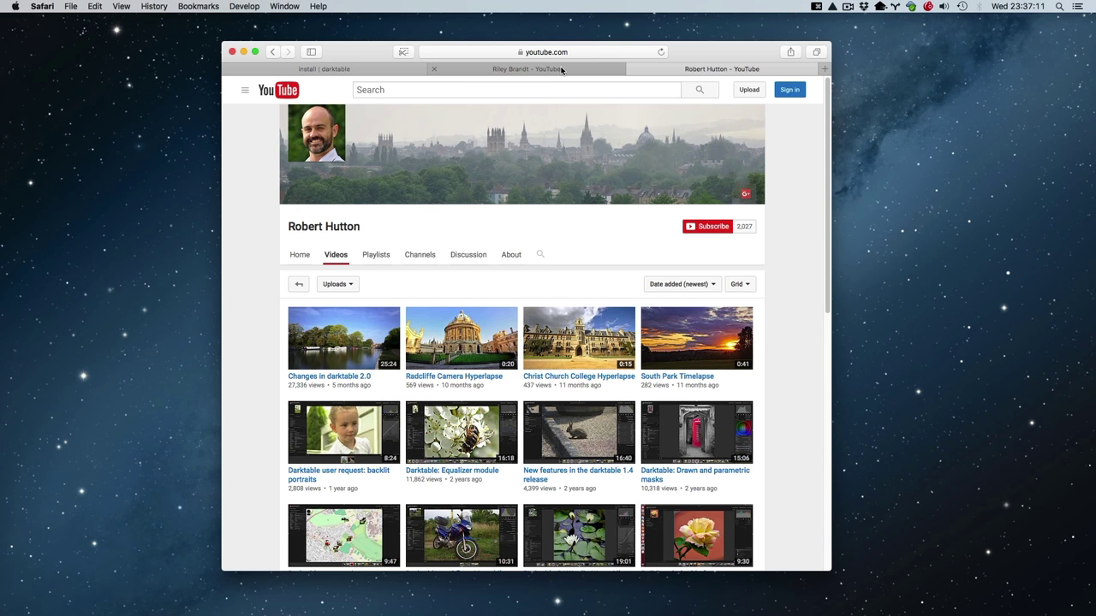
Scroll the GIMP and Darktable tutorials channel page down to its footer and back to the banner
click(562, 70)
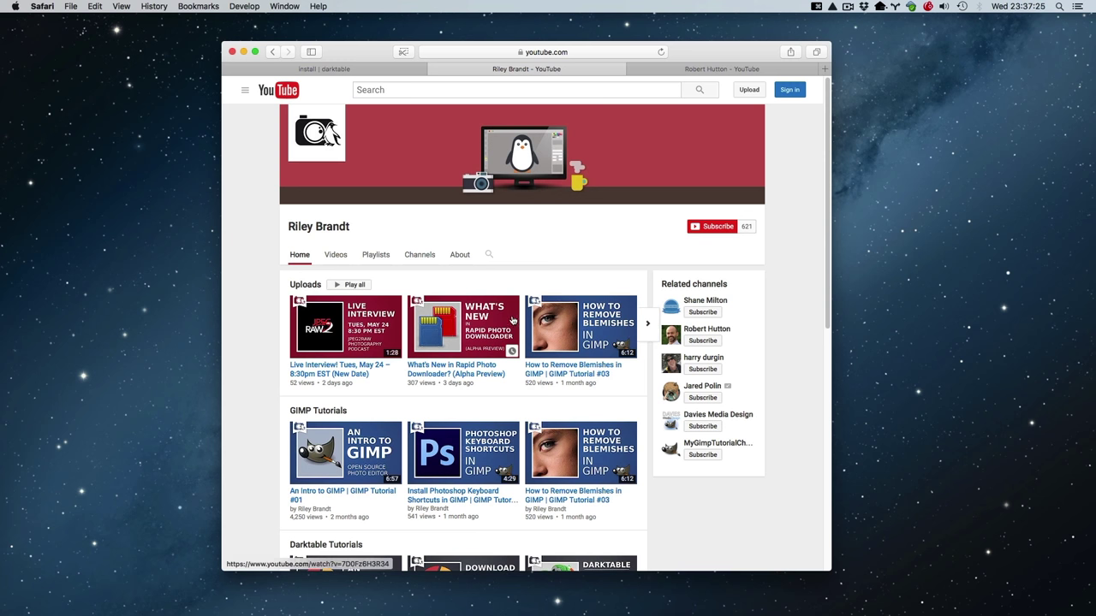
scroll(510, 325, down, 2)
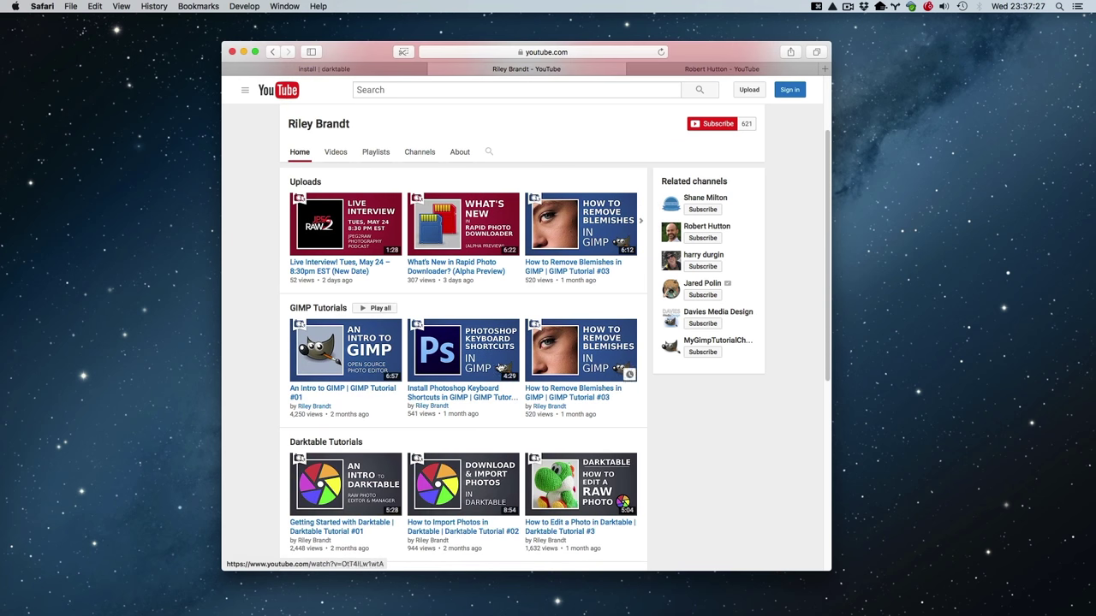
scroll(453, 487, down, 1)
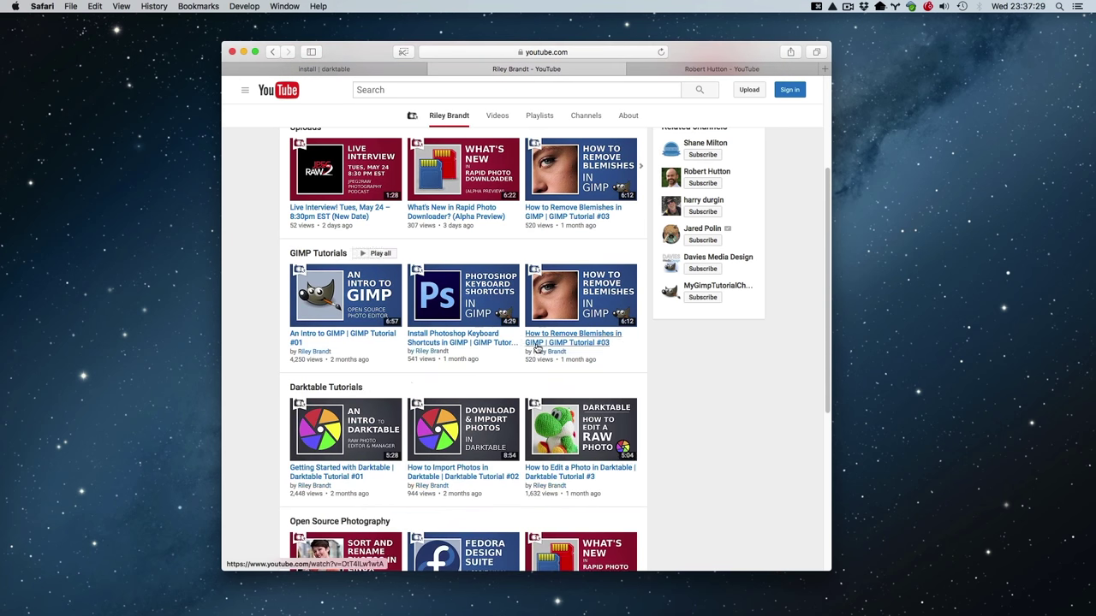
scroll(514, 386, down, 5)
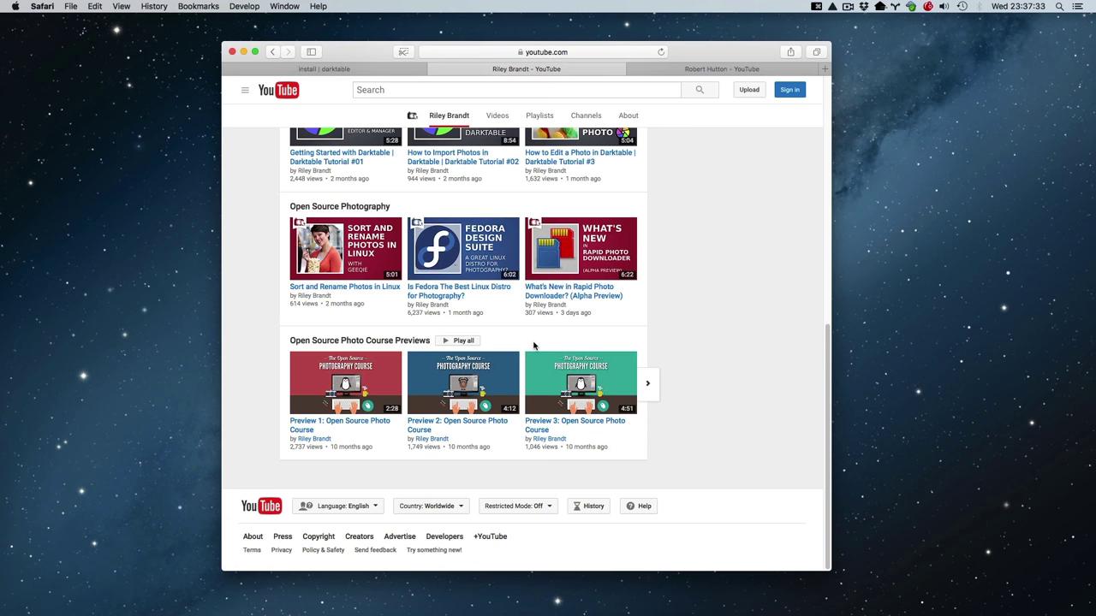
scroll(531, 345, up, 10)
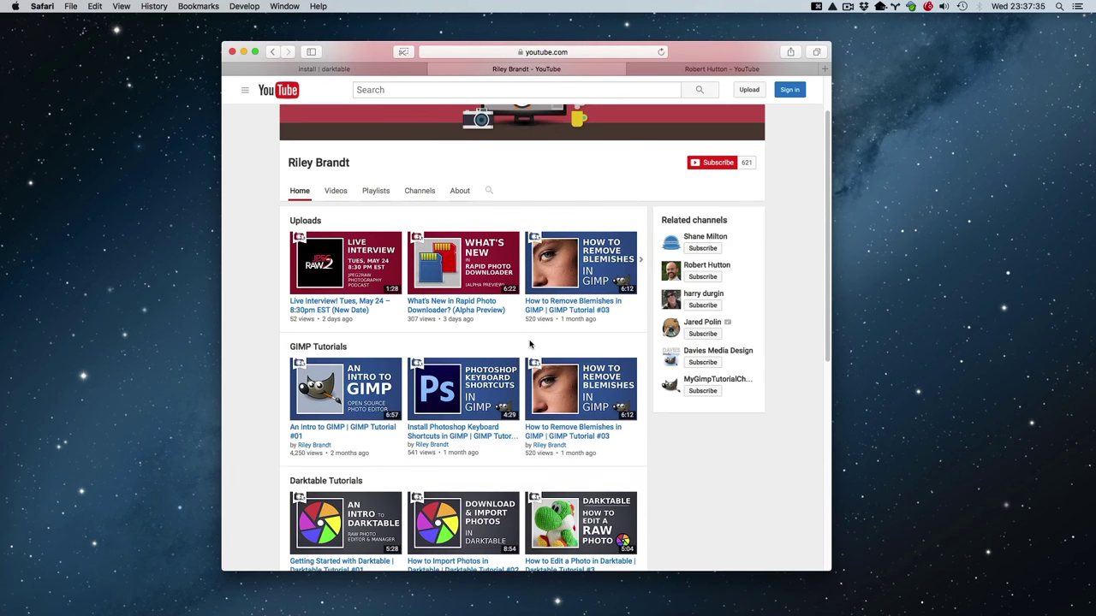
scroll(530, 343, up, 2)
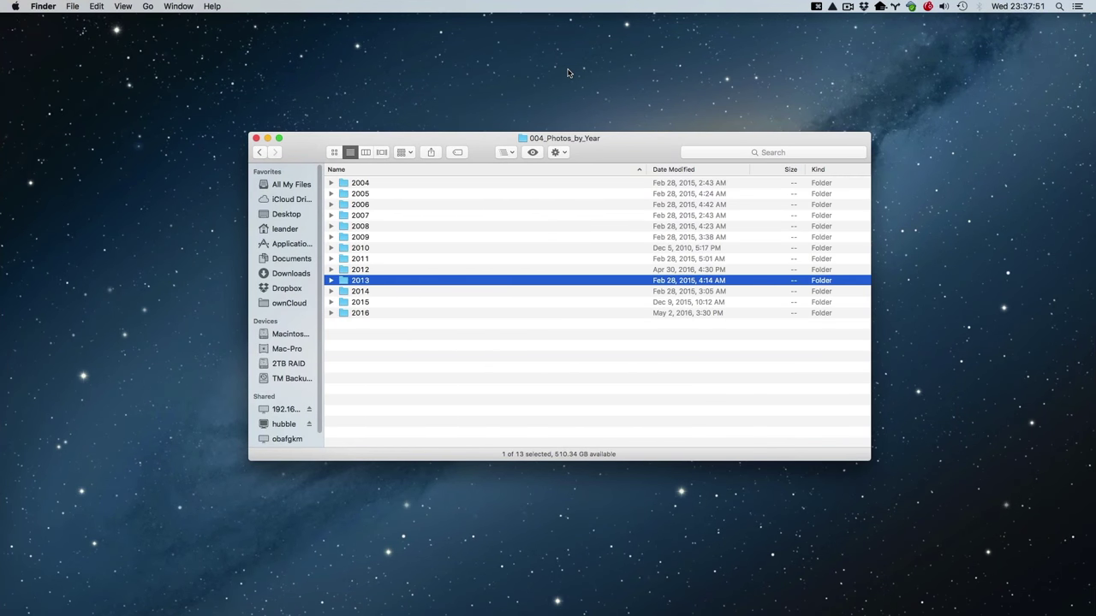
Return to the Photos folder and point out 000_Game Sreenshots, 001_Projects and 003_Models
click(259, 153)
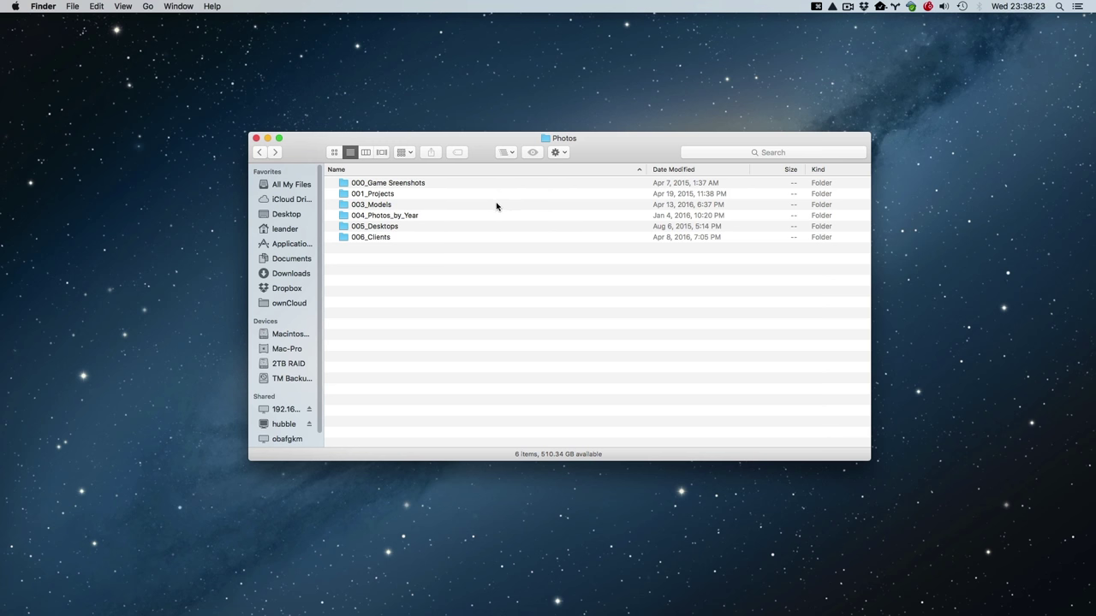
click(466, 184)
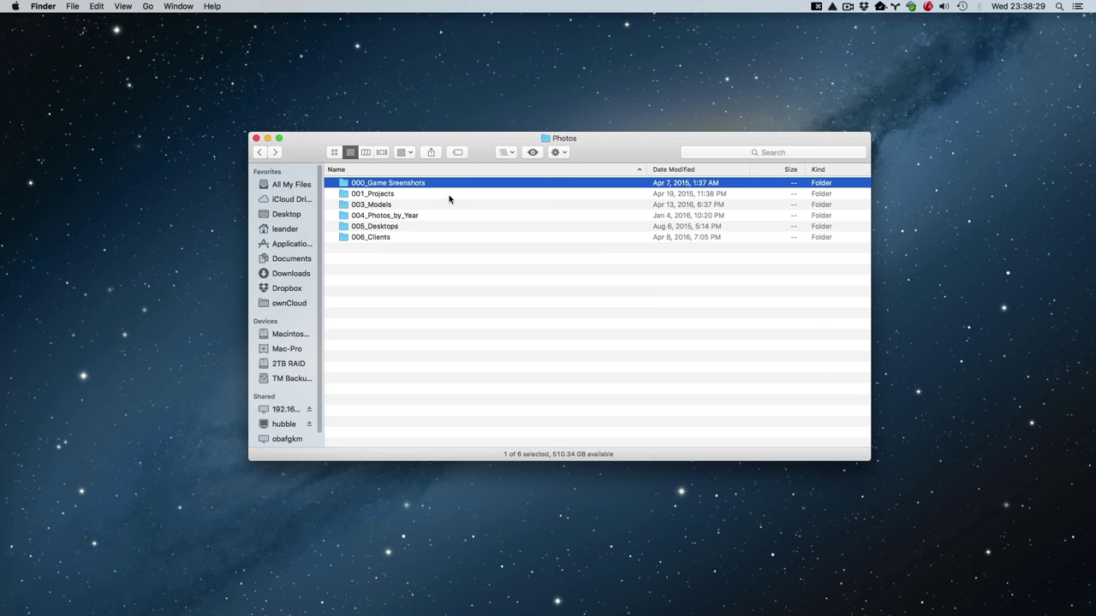
click(451, 196)
click(428, 183)
click(429, 195)
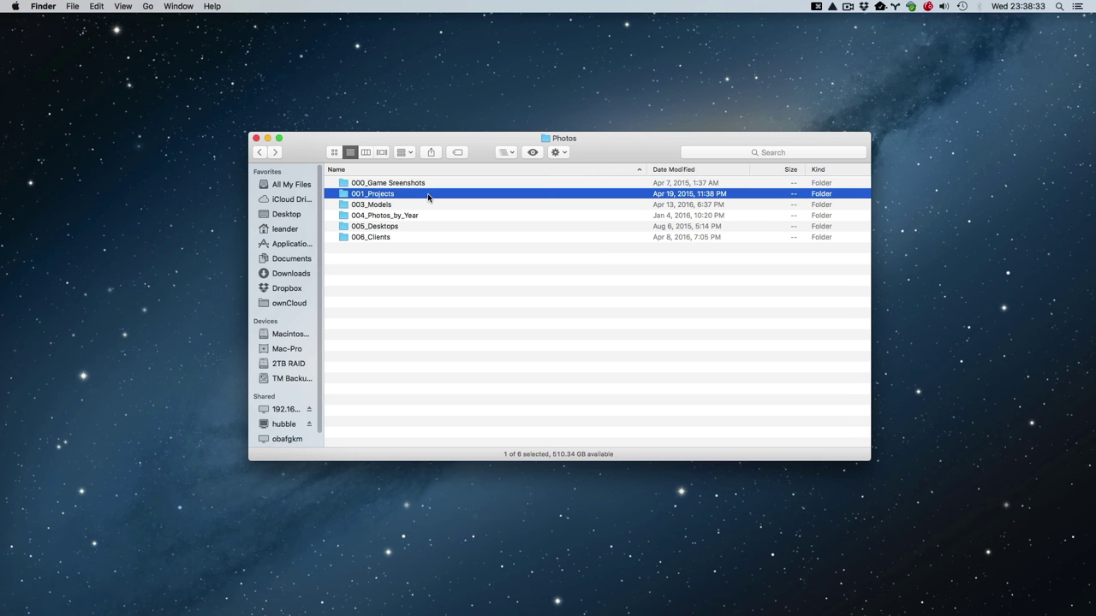
click(429, 204)
Point out 004_Photos_by_Year and 005_Desktops, make the window taller, and select 006_Clients
click(433, 195)
click(425, 205)
click(426, 203)
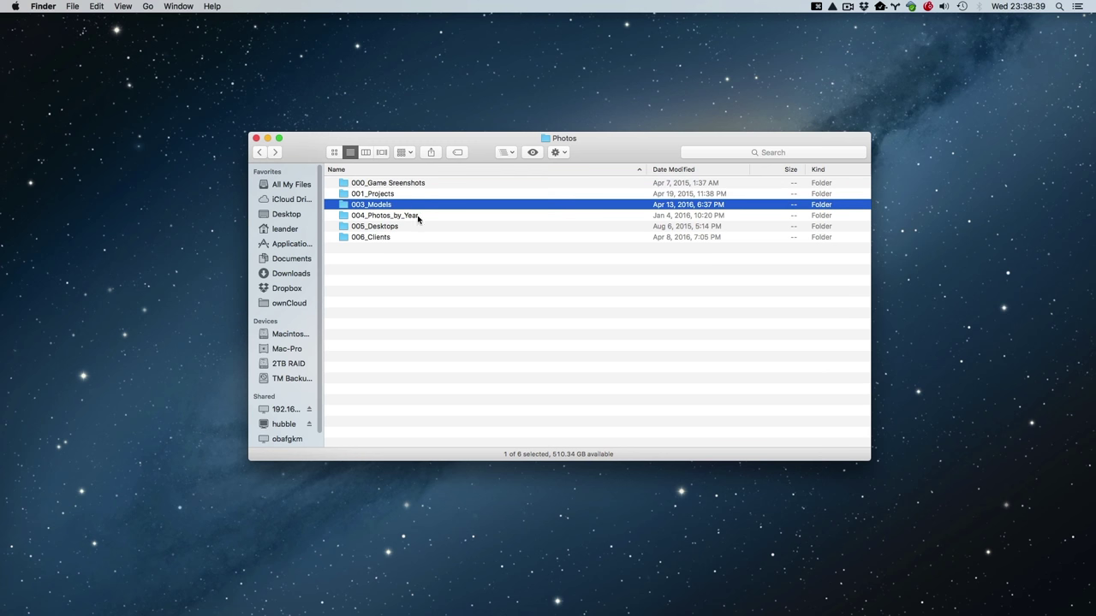
click(397, 217)
click(405, 227)
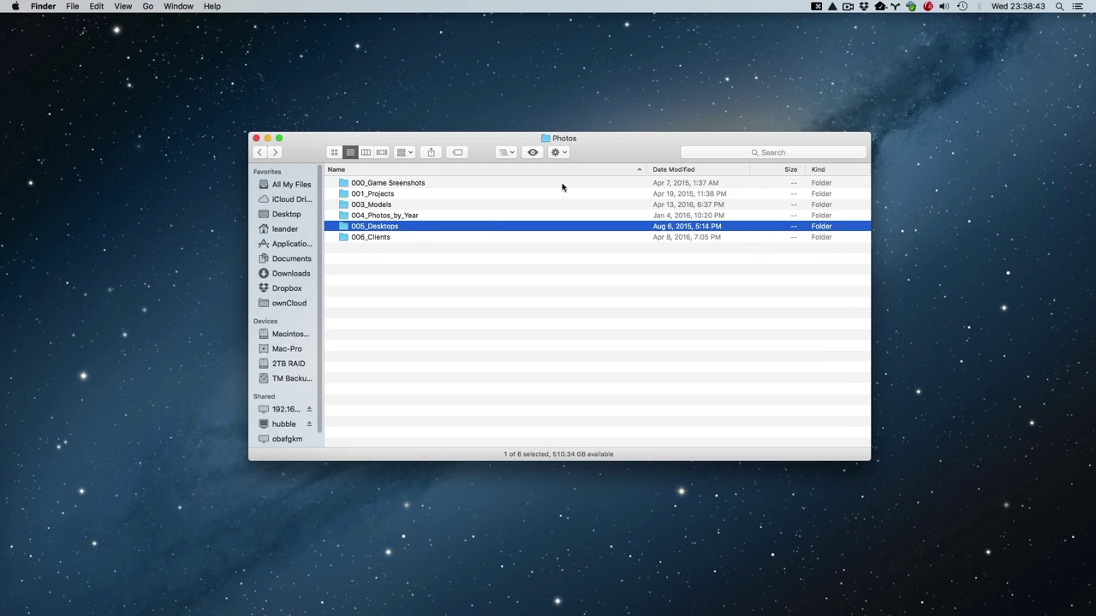
drag(600, 133, 598, 155)
click(409, 243)
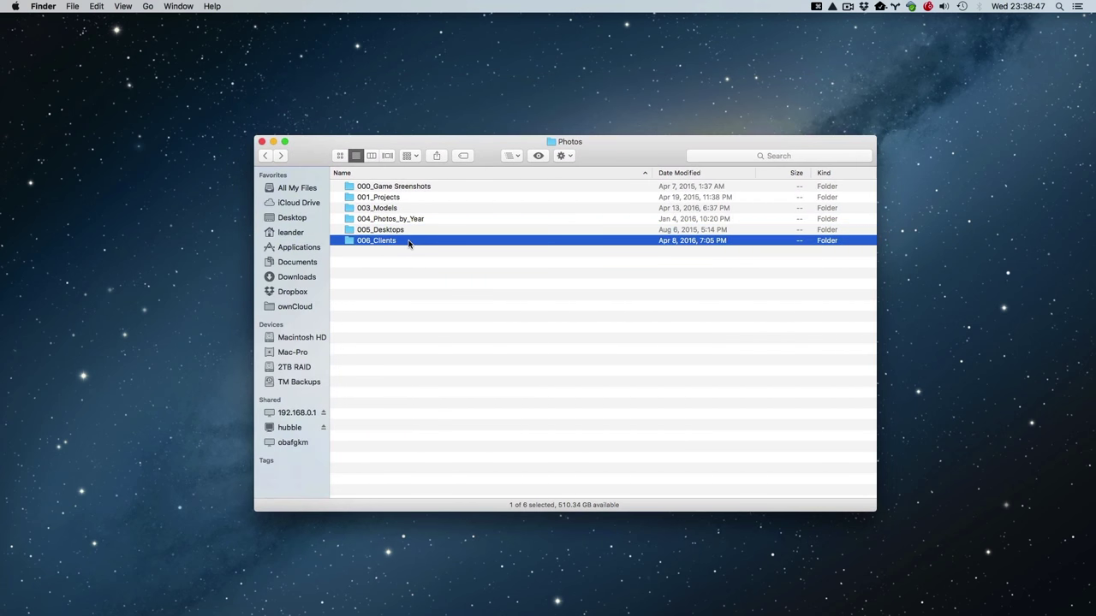
double_click(409, 240)
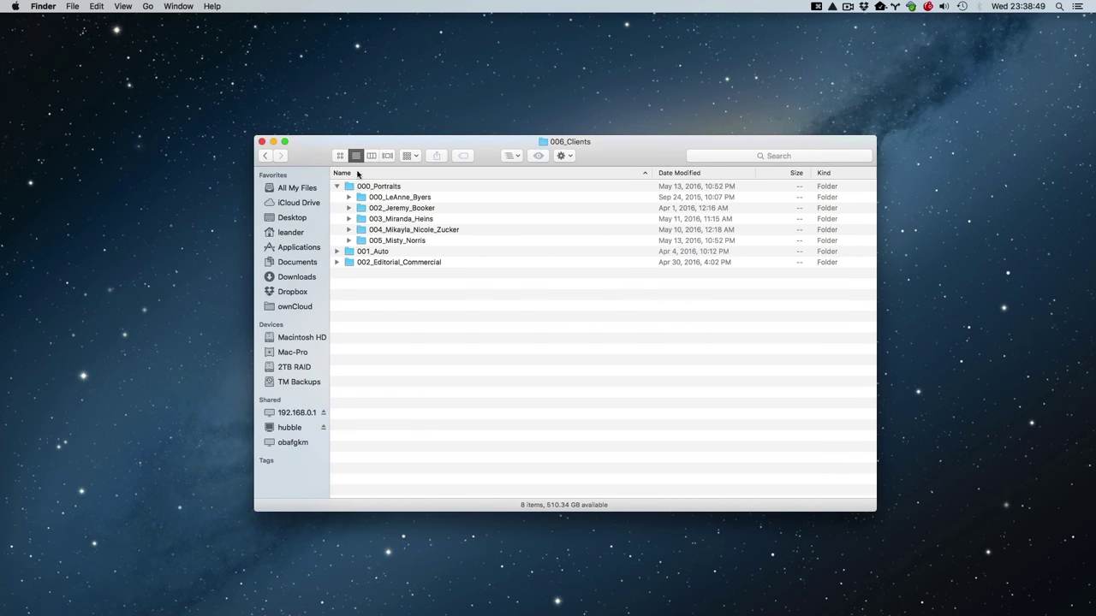
click(264, 156)
double_click(417, 231)
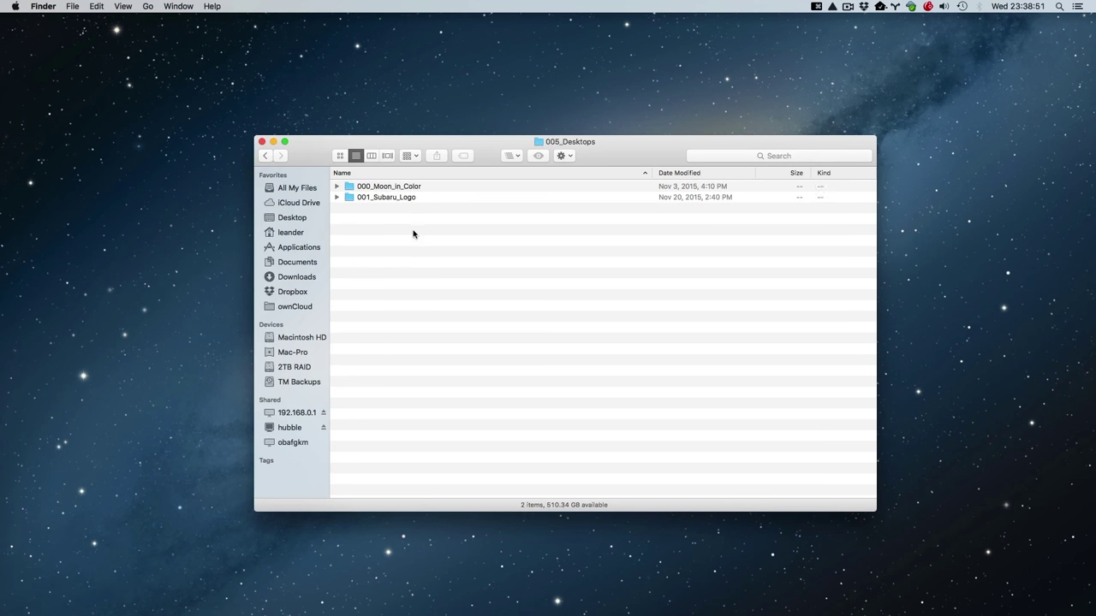
click(265, 156)
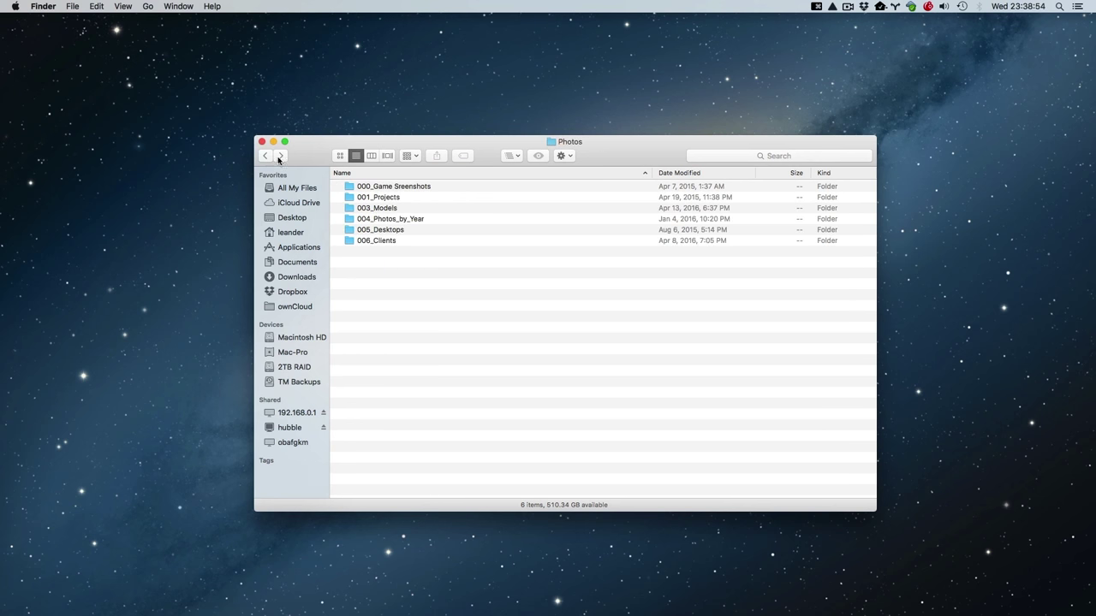
double_click(413, 221)
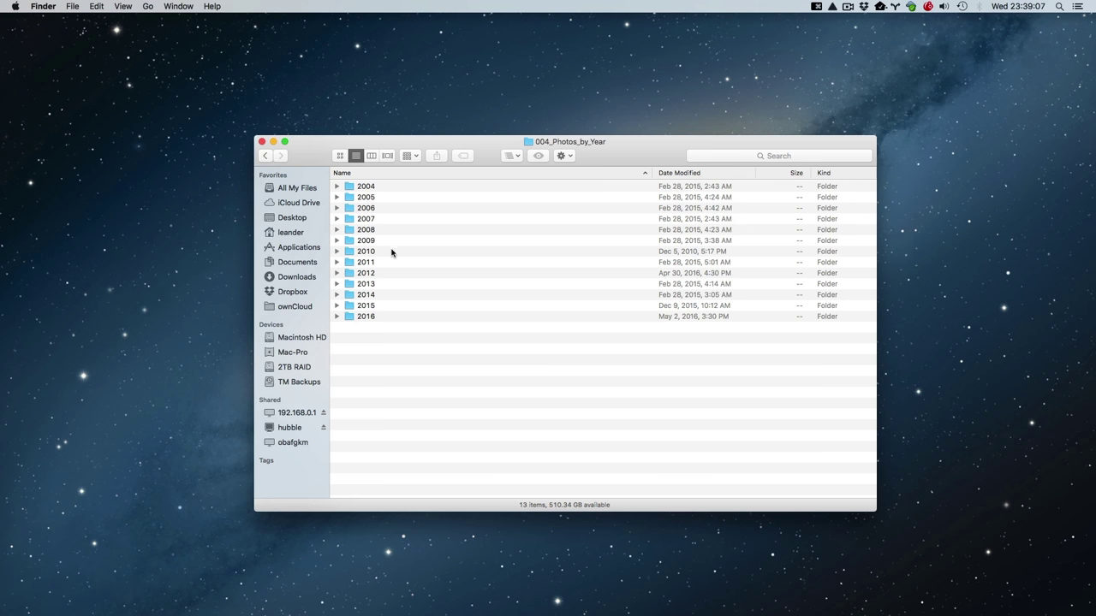
click(338, 307)
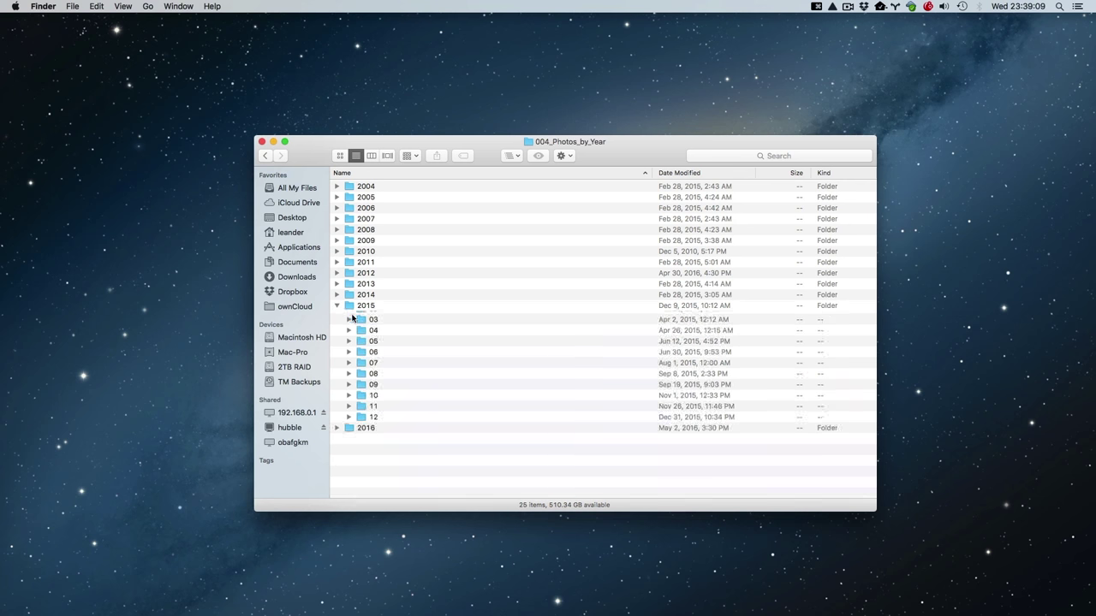
click(336, 306)
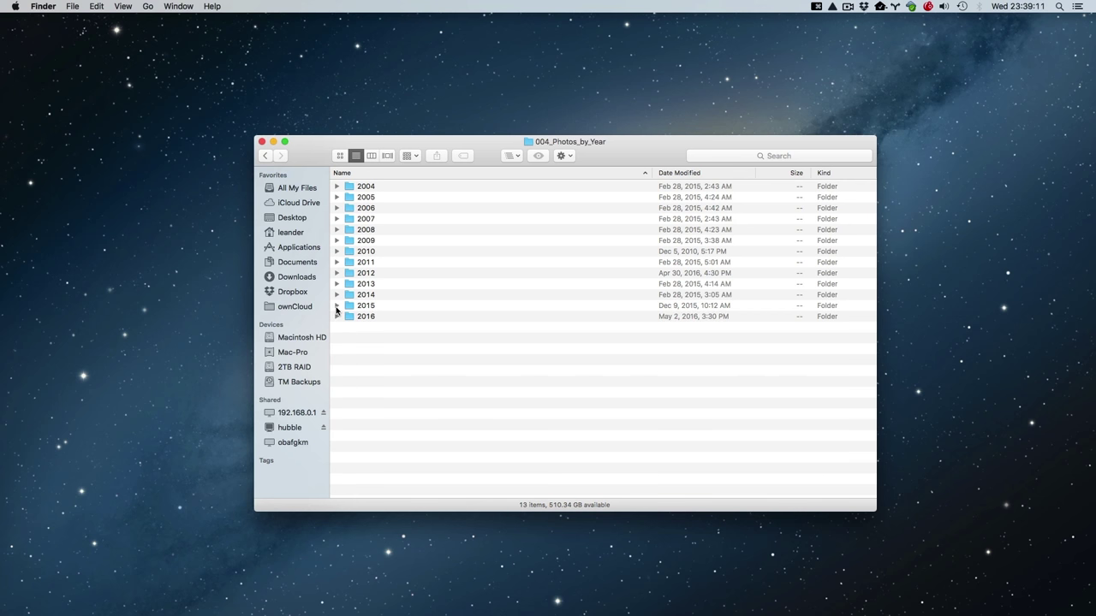
click(337, 307)
click(349, 317)
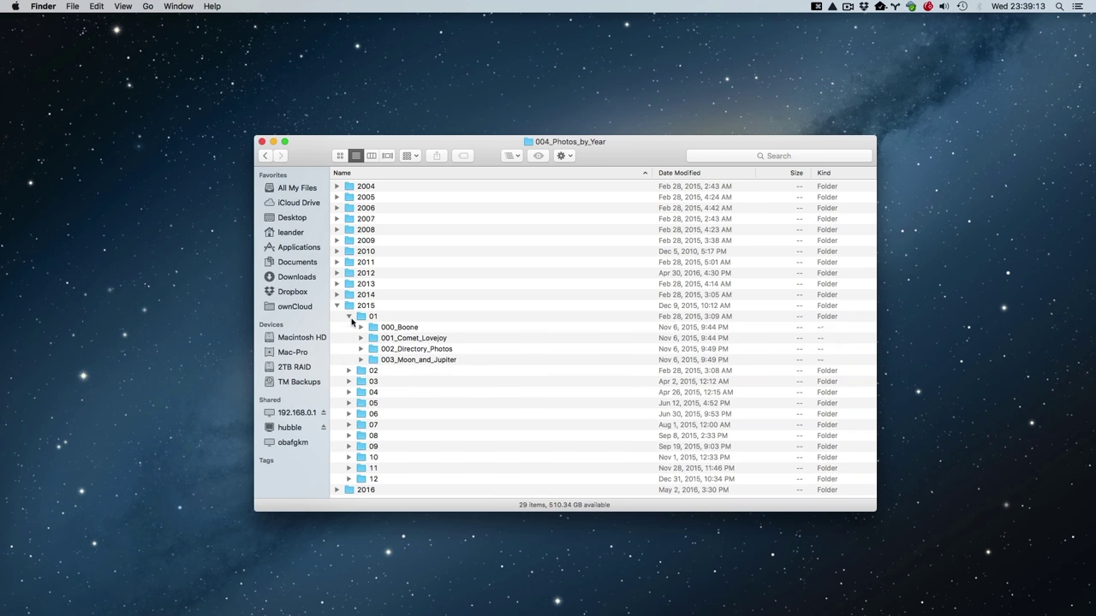
double_click(344, 317)
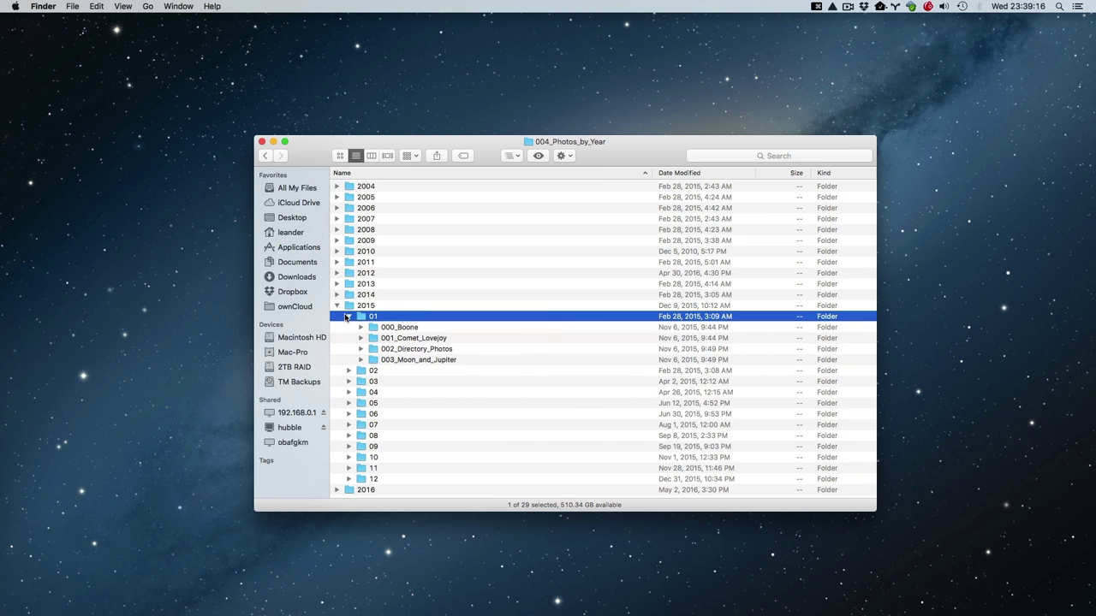
click(265, 156)
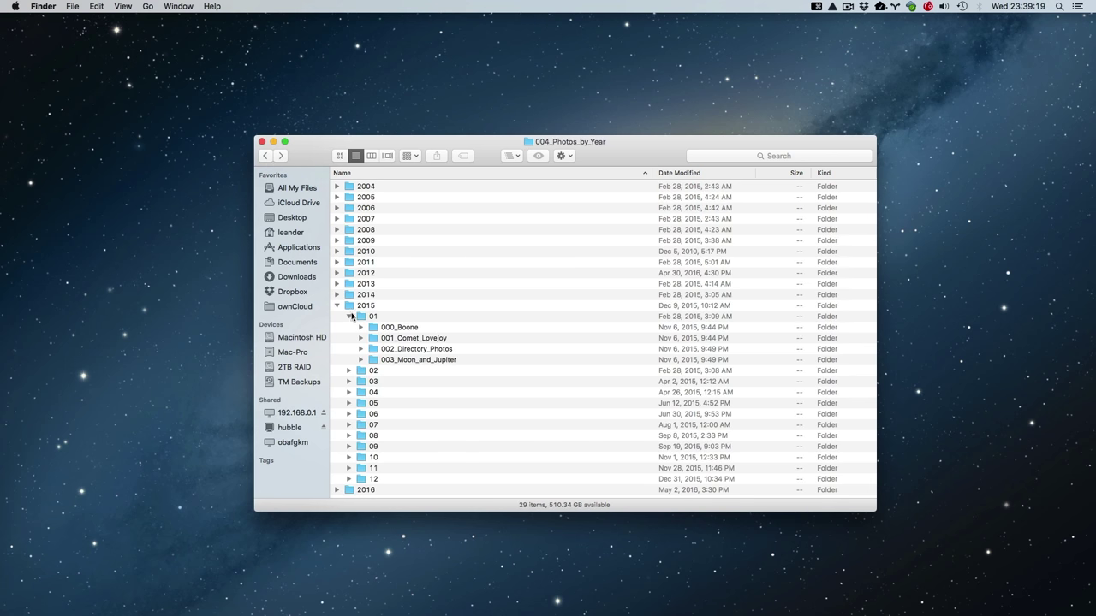
click(350, 317)
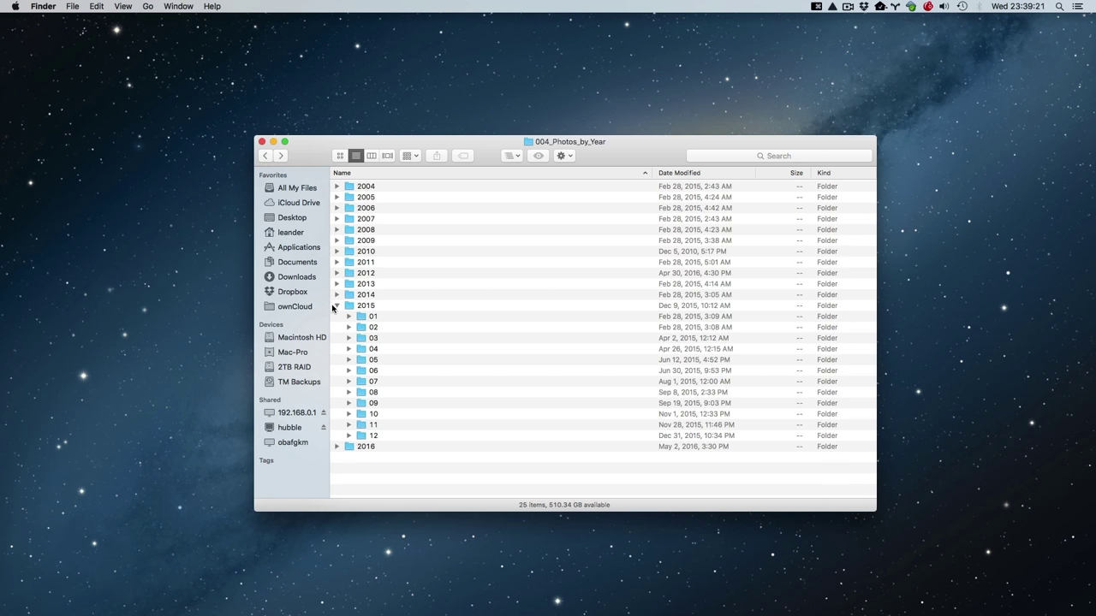
click(336, 305)
click(339, 317)
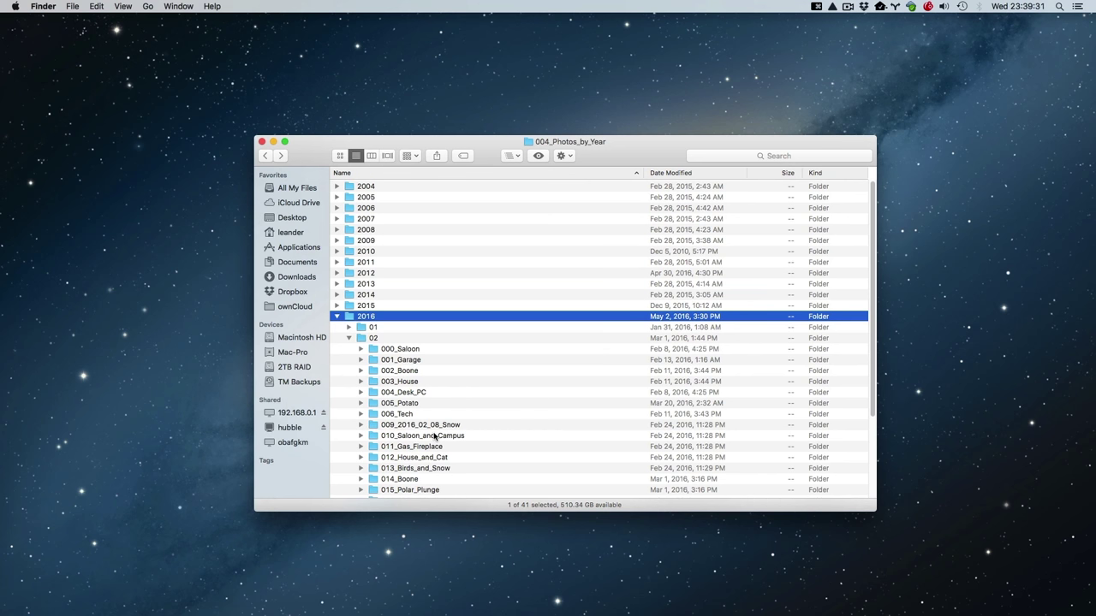
click(336, 316)
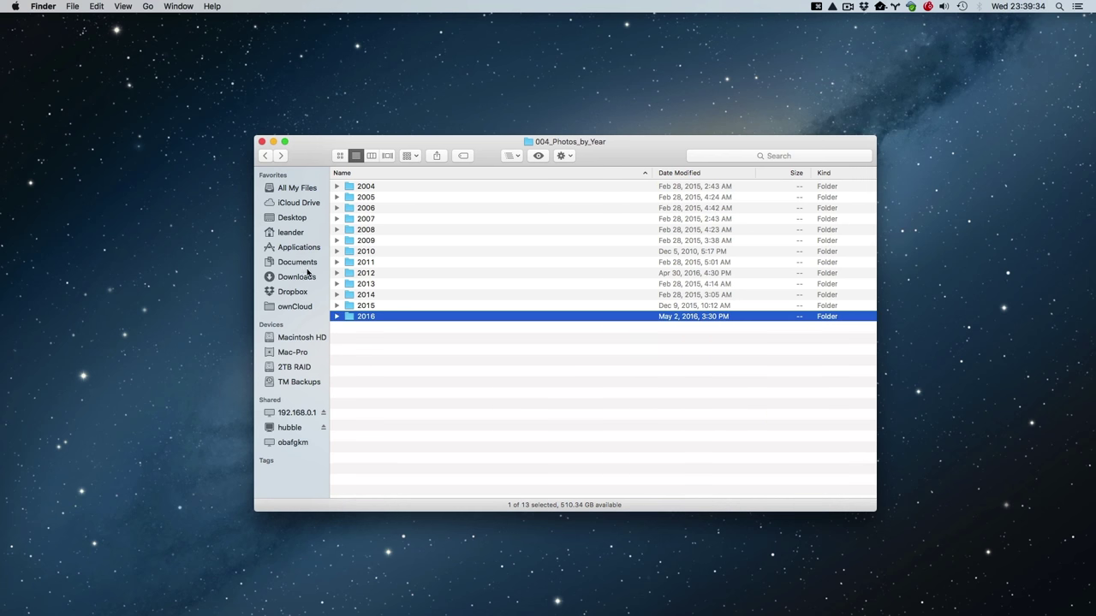
Open 006_Clients, briefly expand 001_Auto and the 003 client folder, then expand the 002 client folder
click(265, 156)
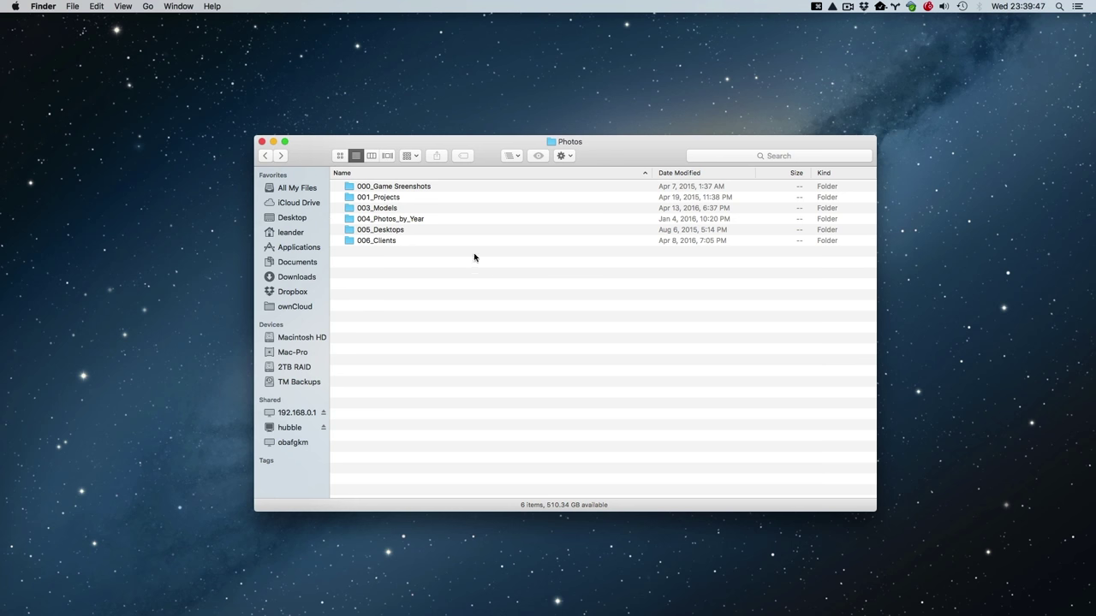
double_click(426, 242)
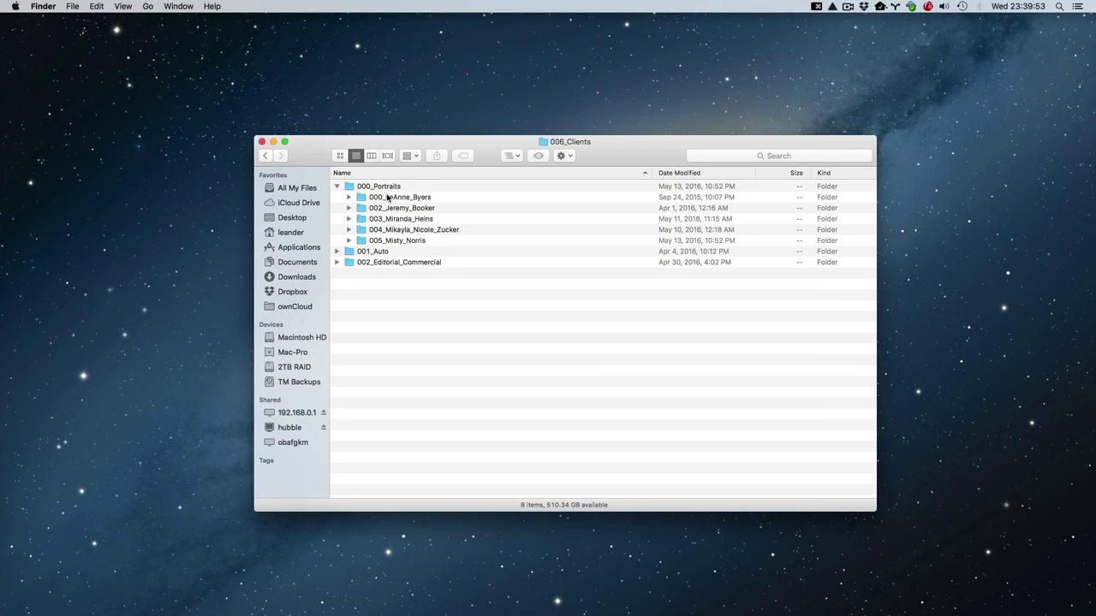
click(337, 252)
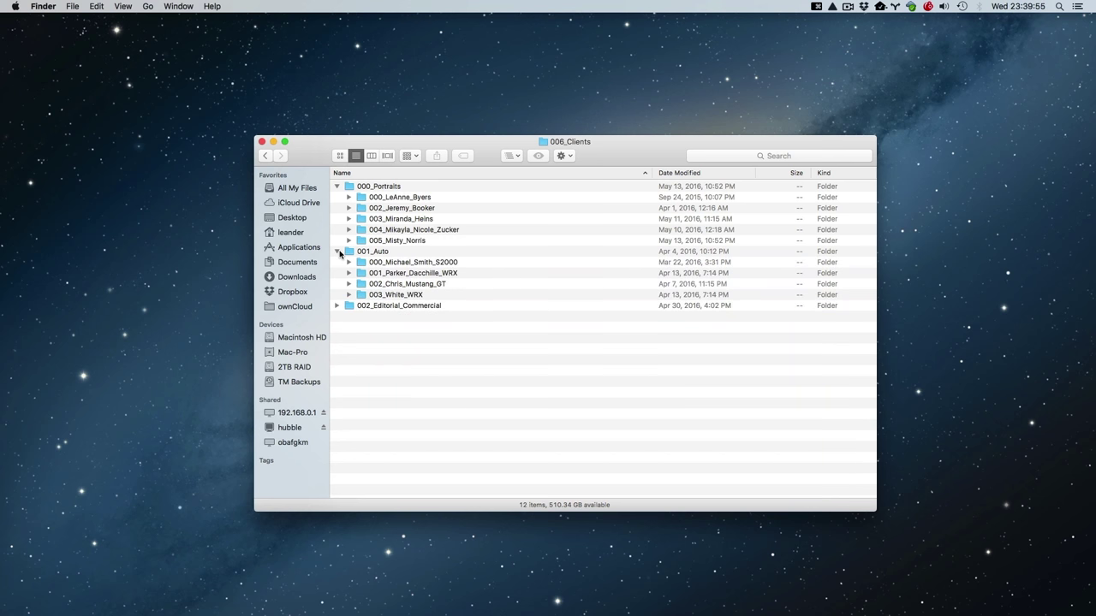
click(337, 252)
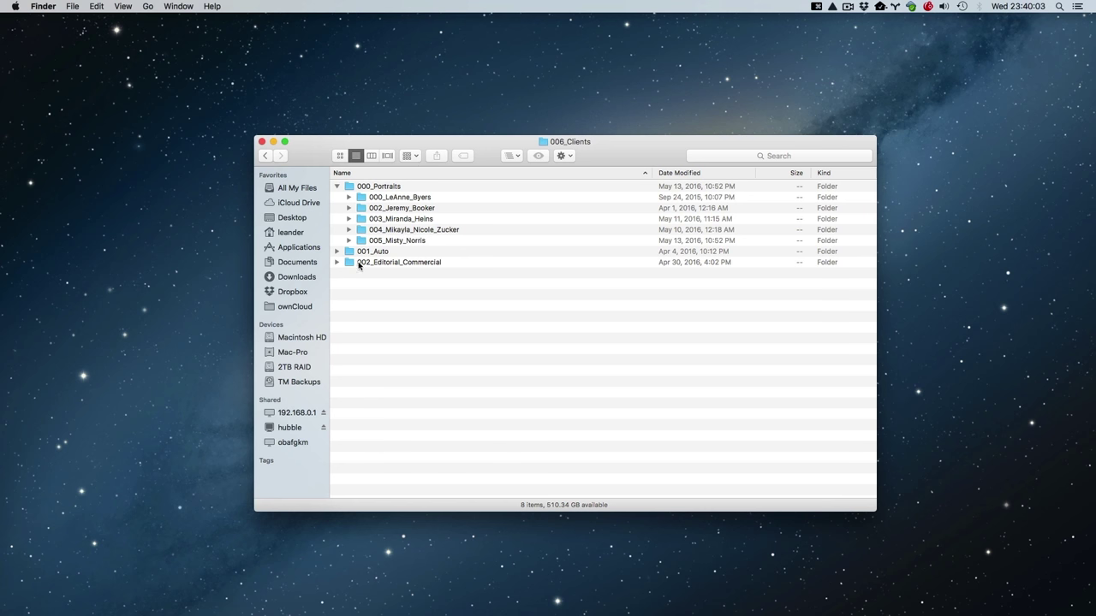
click(349, 218)
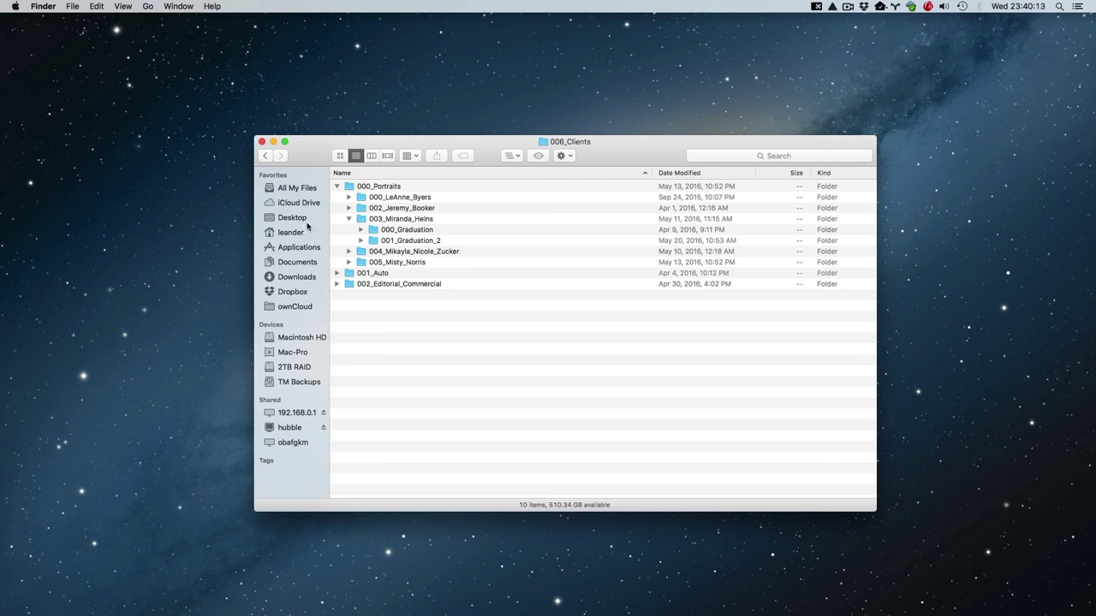
click(338, 220)
click(348, 218)
click(348, 208)
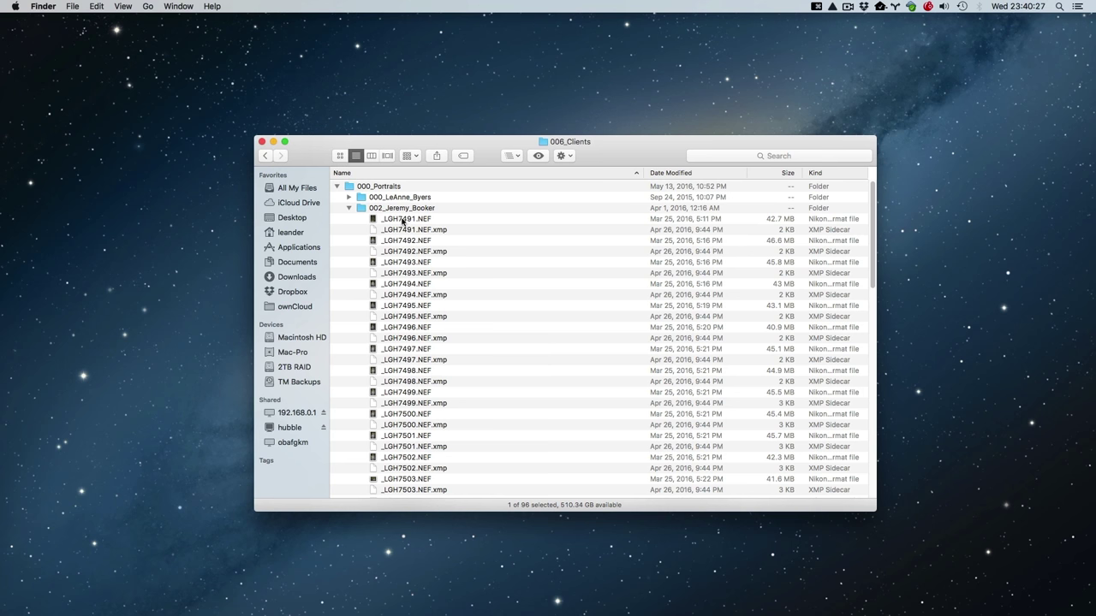
Quick Look the raw file _LGH7495.NEF
click(404, 220)
click(412, 306)
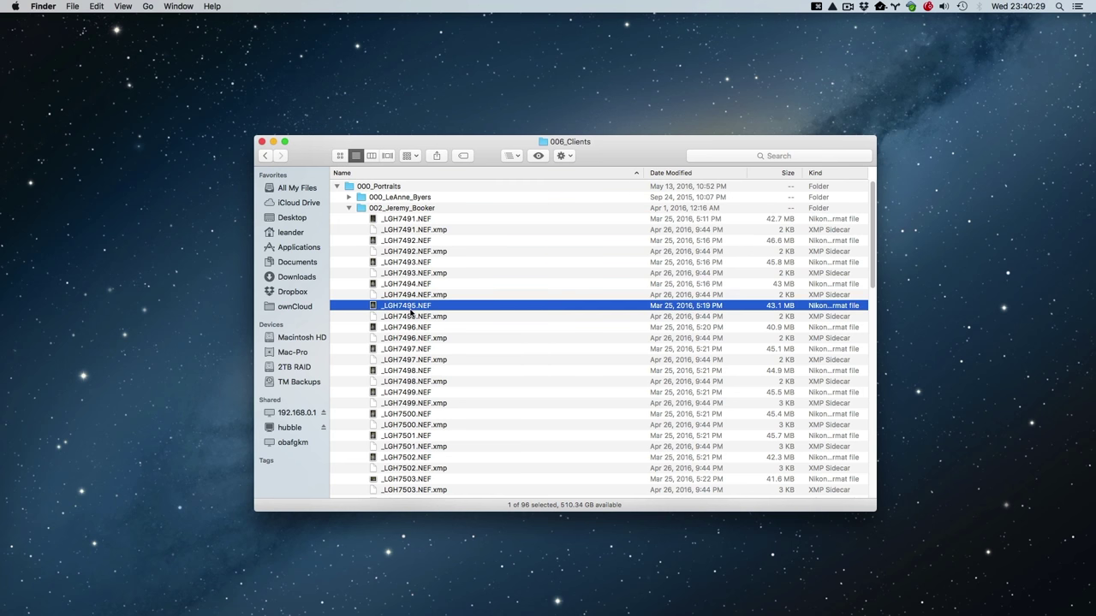
key(space)
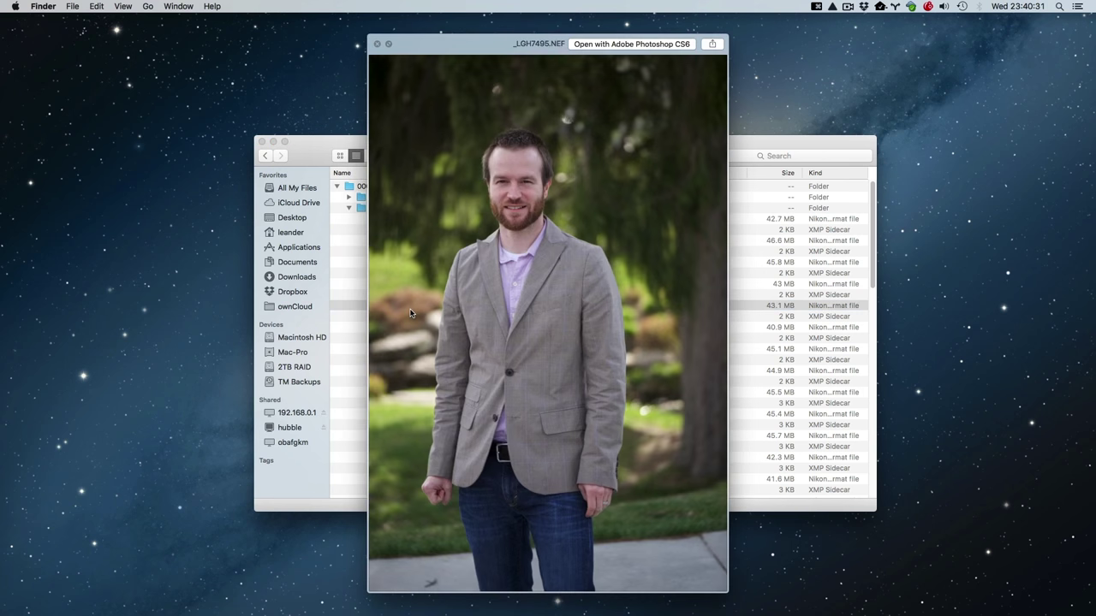
key(space)
Open the 002 client folder, sort by Kind, and trash all its .xmp sidecars
double_click(395, 208)
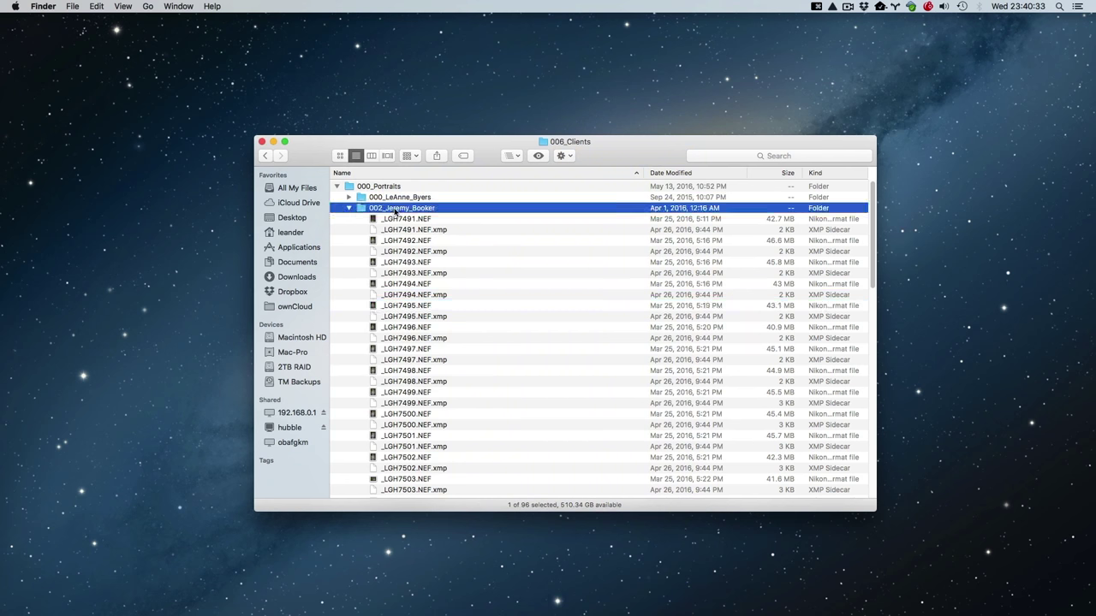
click(843, 174)
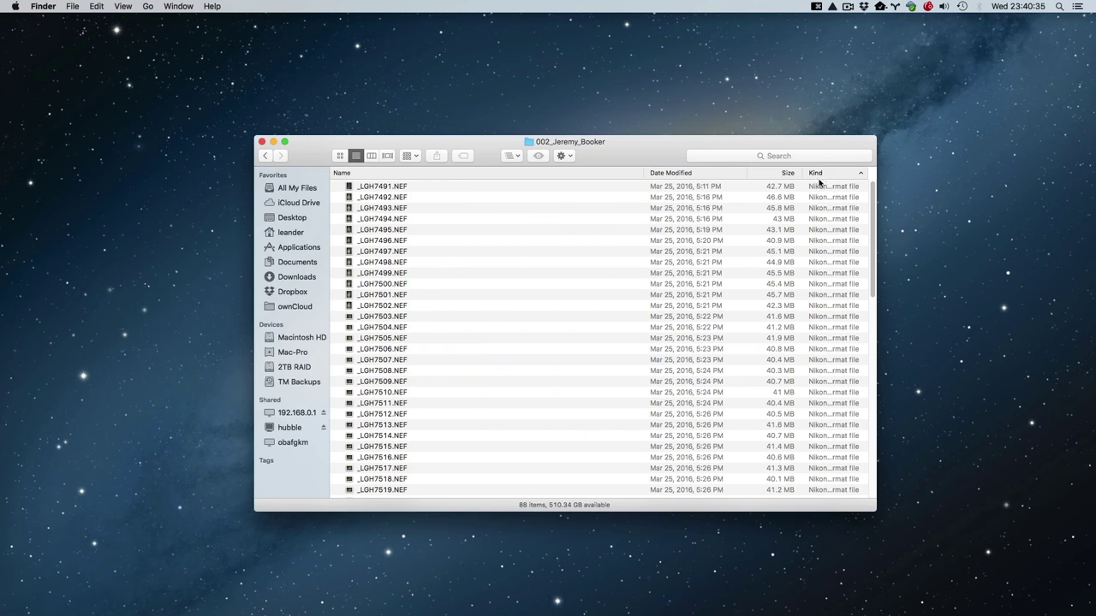
scroll(504, 327, down, 1)
scroll(503, 327, down, 10)
click(433, 215)
scroll(488, 418, down, 5)
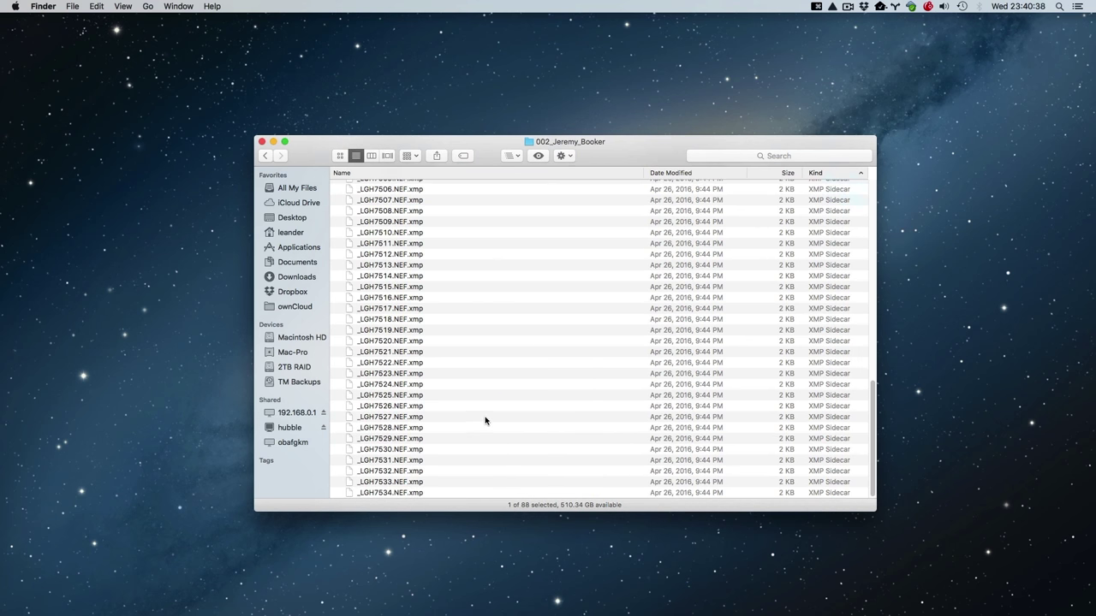
shift+click(445, 494)
key(super+BackSpace)
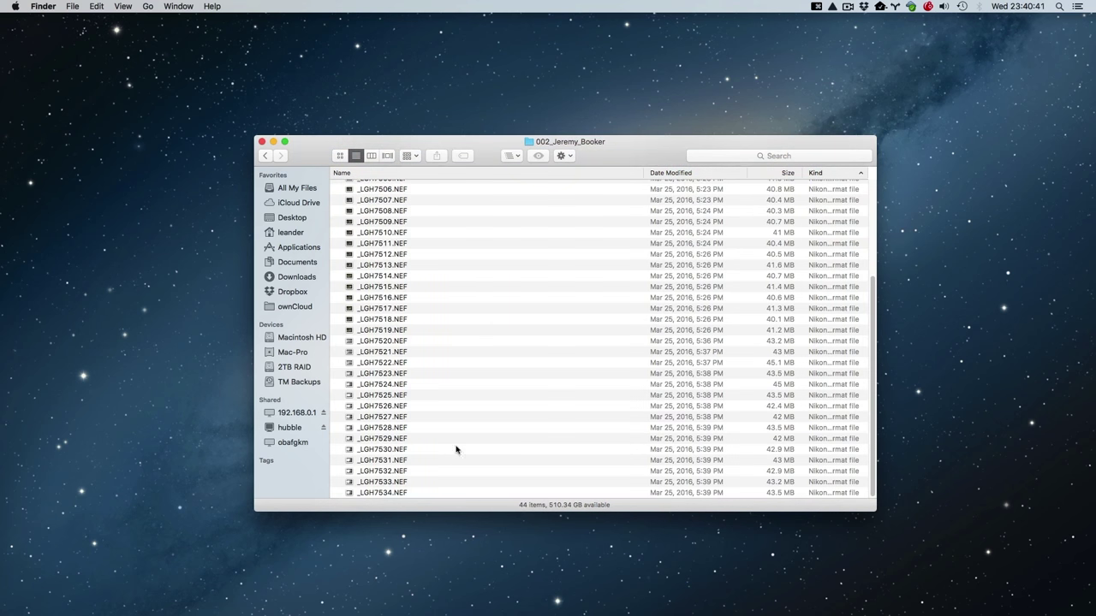
Quick Look the remaining raw files _LGH7492.NEF and _LGH7512.NEF
scroll(486, 331, up, 1)
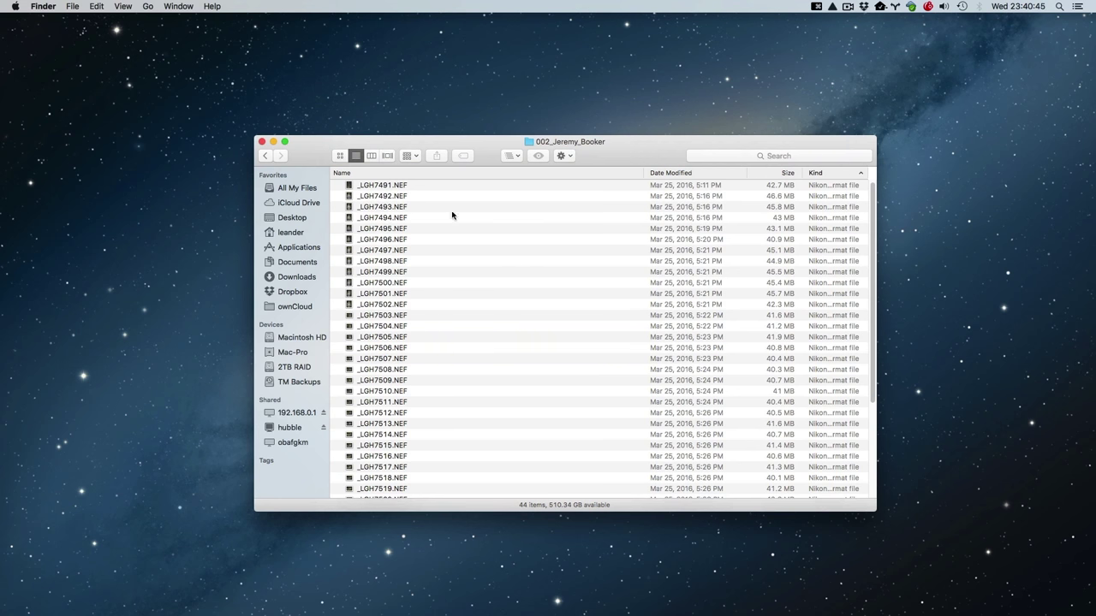
click(417, 197)
key(space)
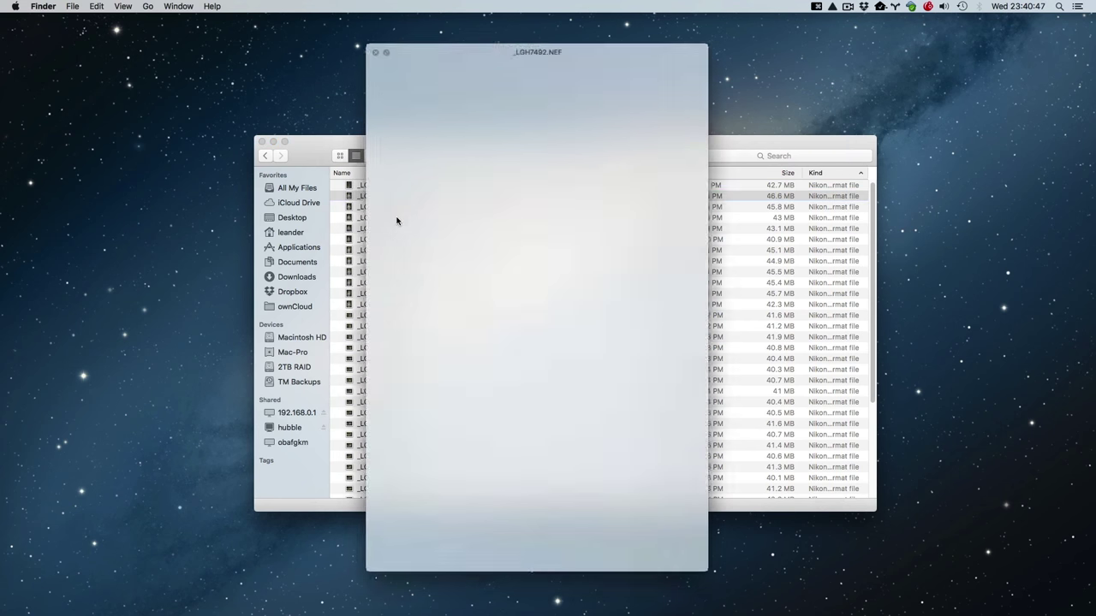
key(space)
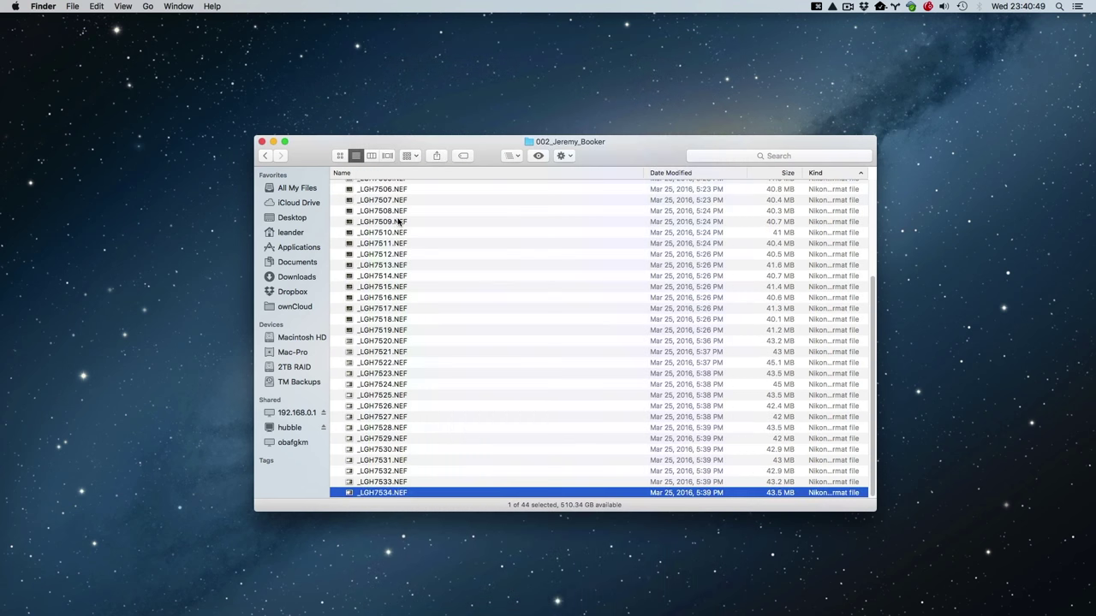
click(399, 255)
key(space)
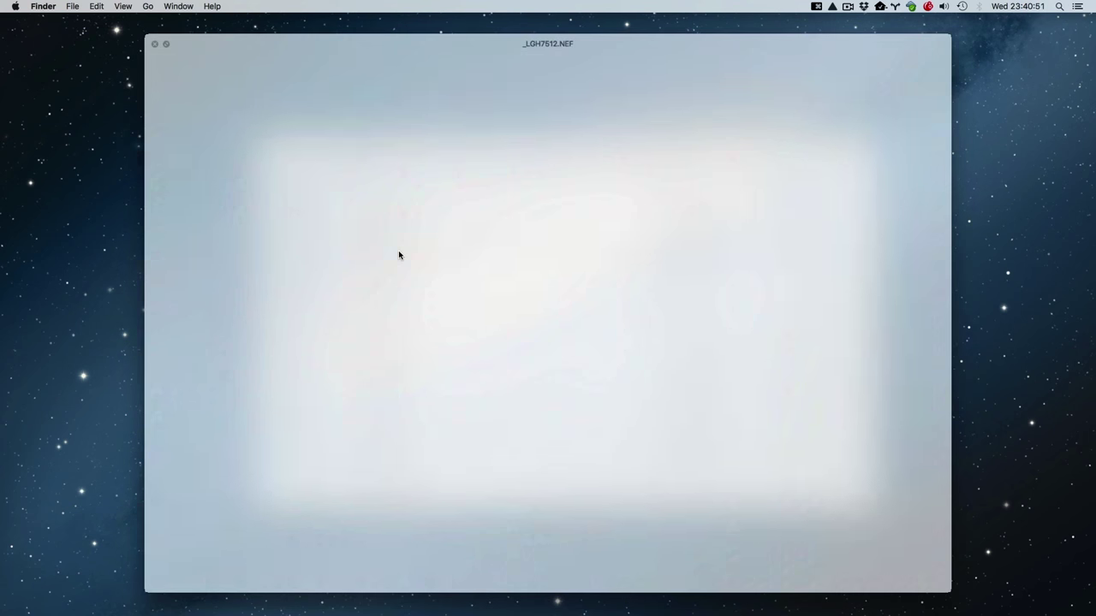
key(space)
Return to 006_Clients, collapse the 002 client folder, and move to darktable's desktop
click(266, 155)
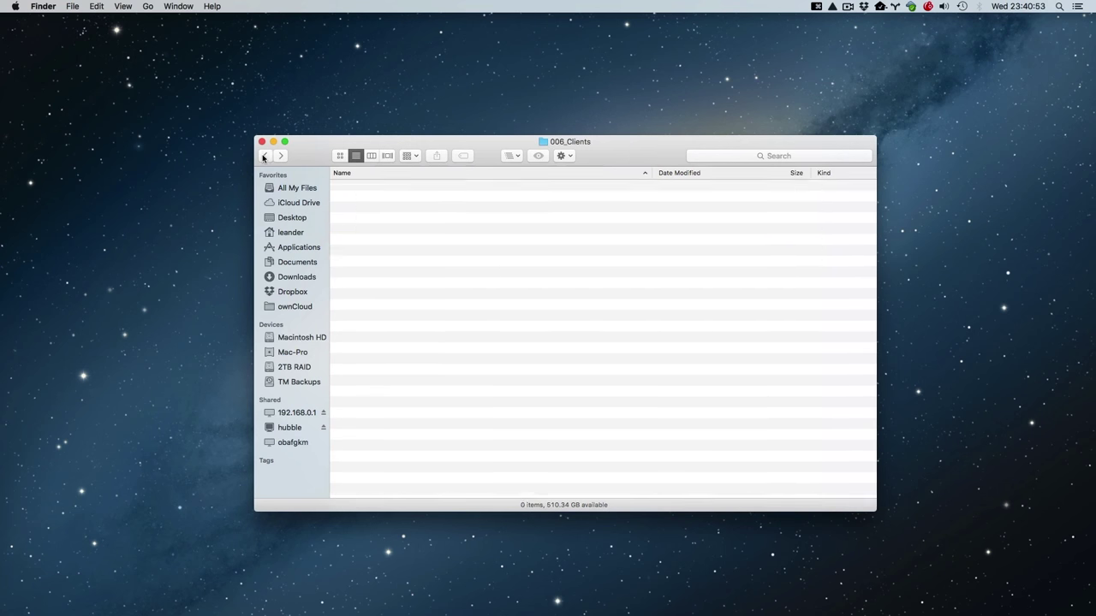
click(349, 208)
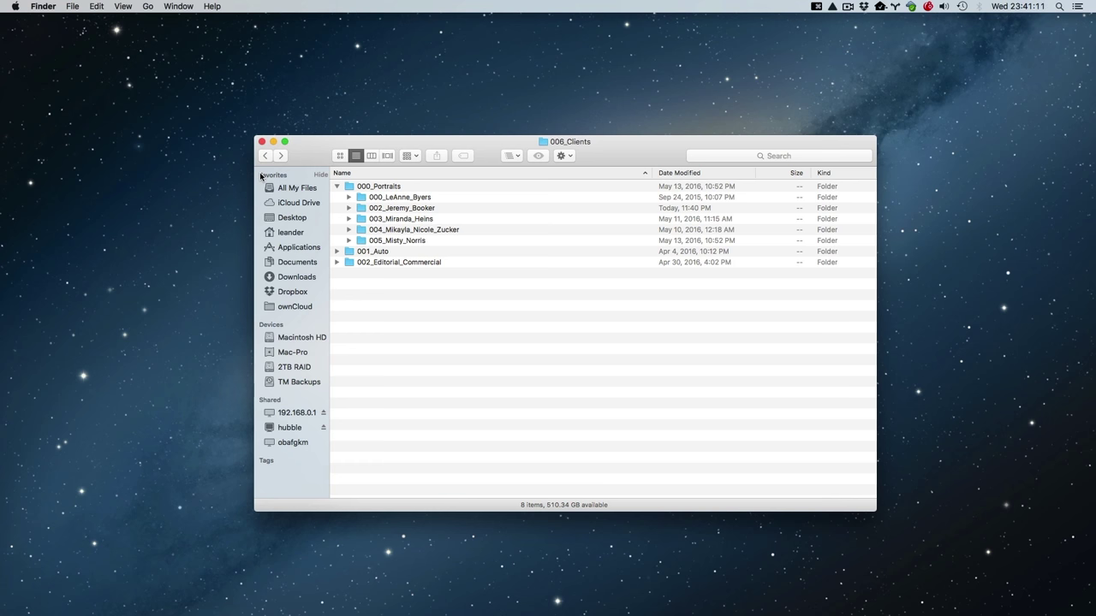
key(ctrl+Left)
key(ctrl+Left)
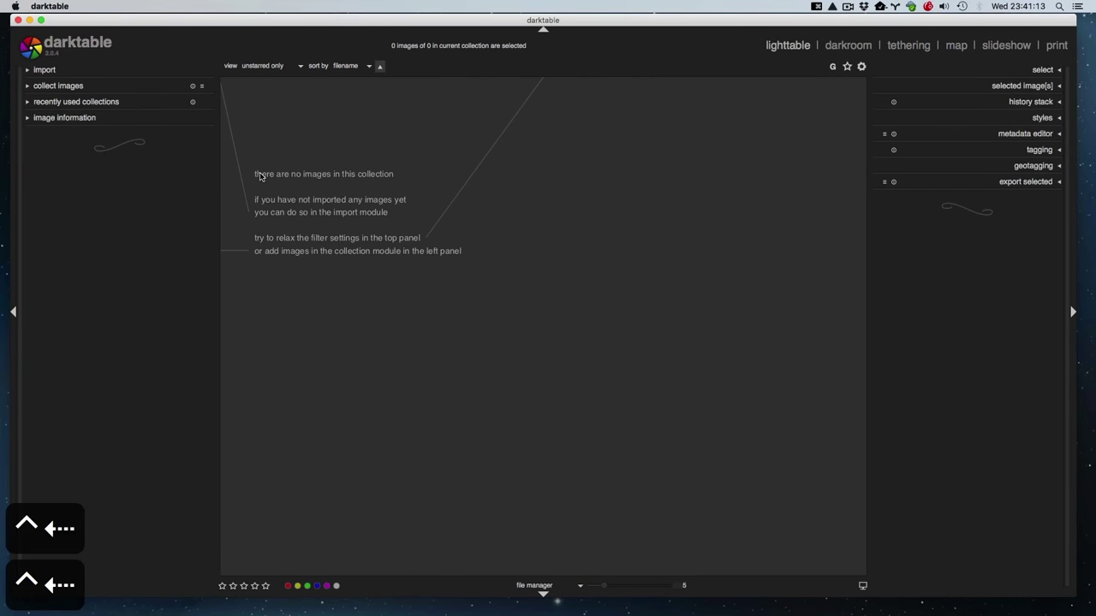
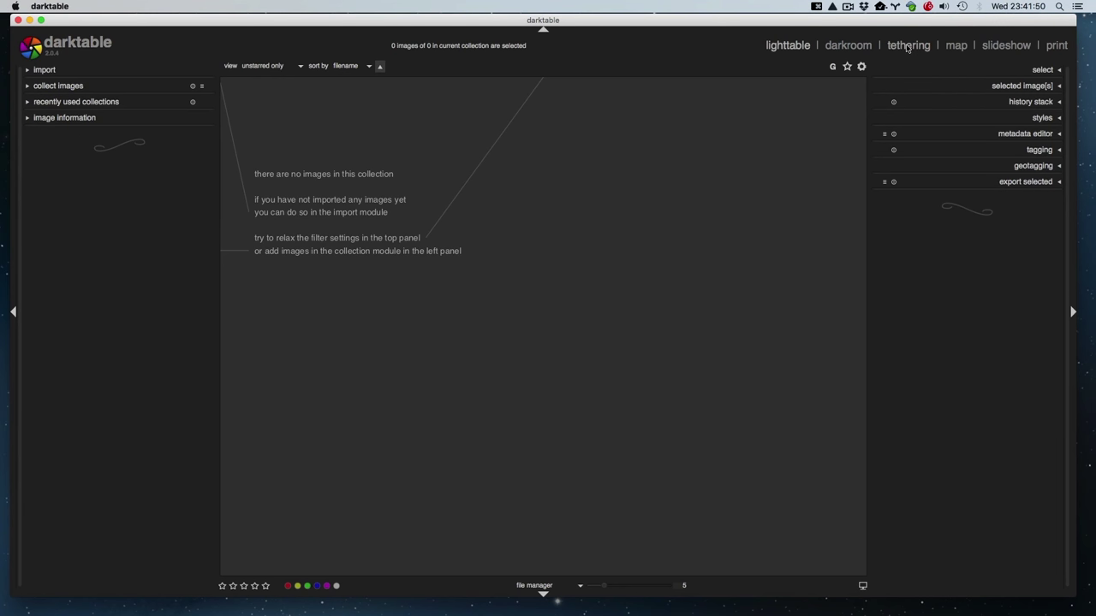
Tour the tethering, map and slideshow views, returning to the lighttable in between
click(907, 48)
click(960, 46)
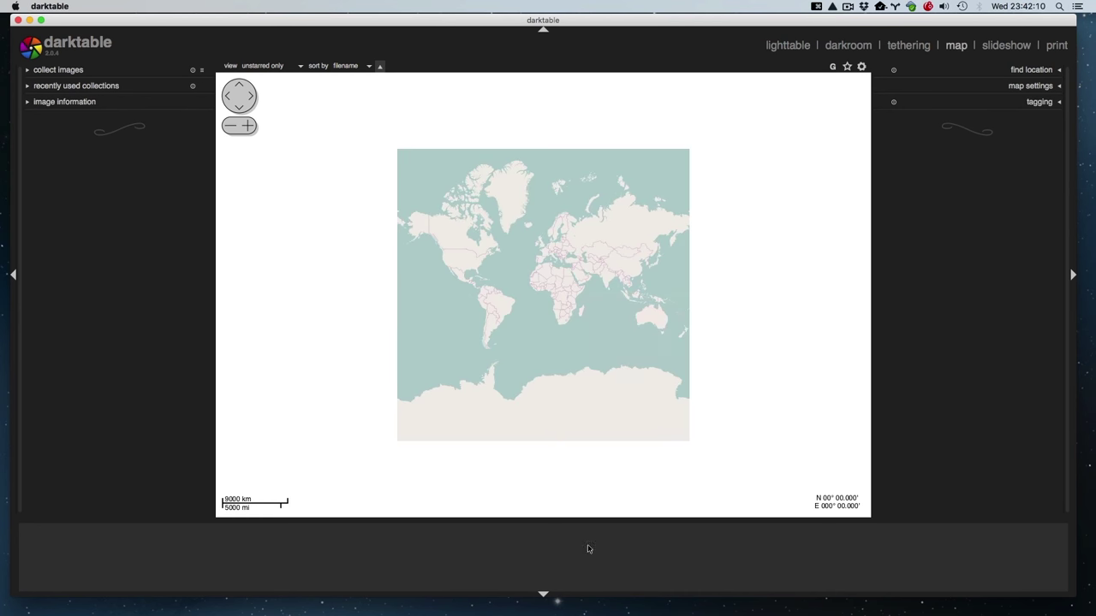
click(773, 47)
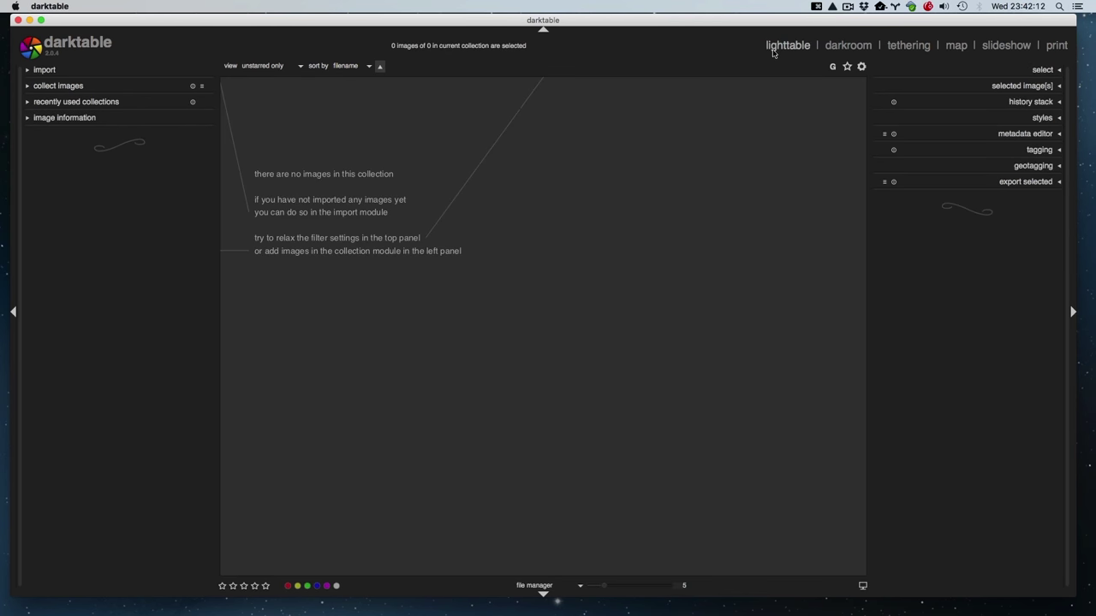
click(956, 45)
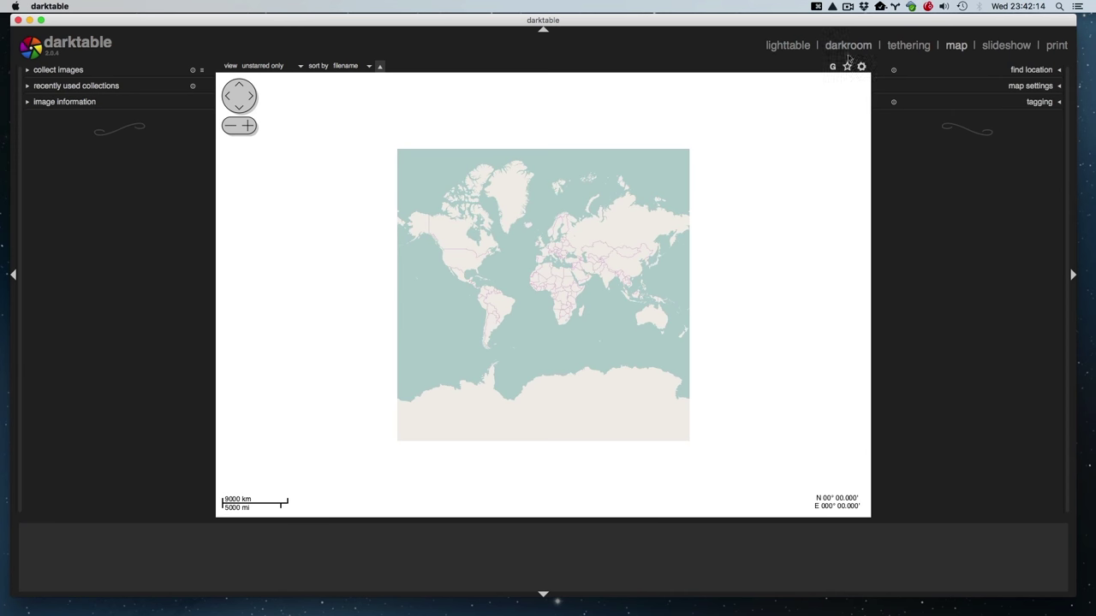
click(782, 49)
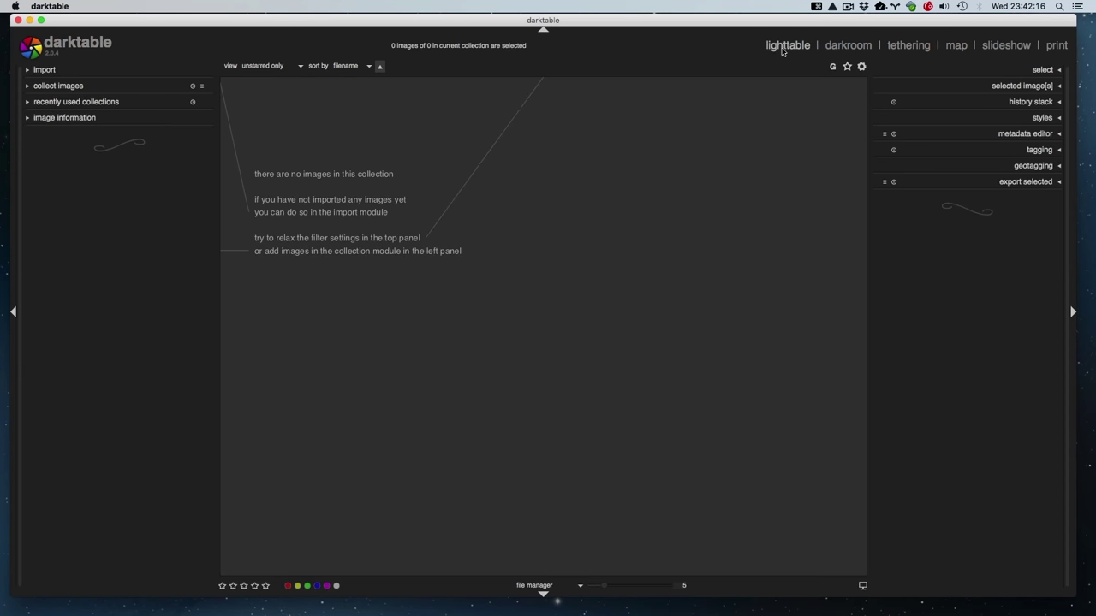
click(1025, 51)
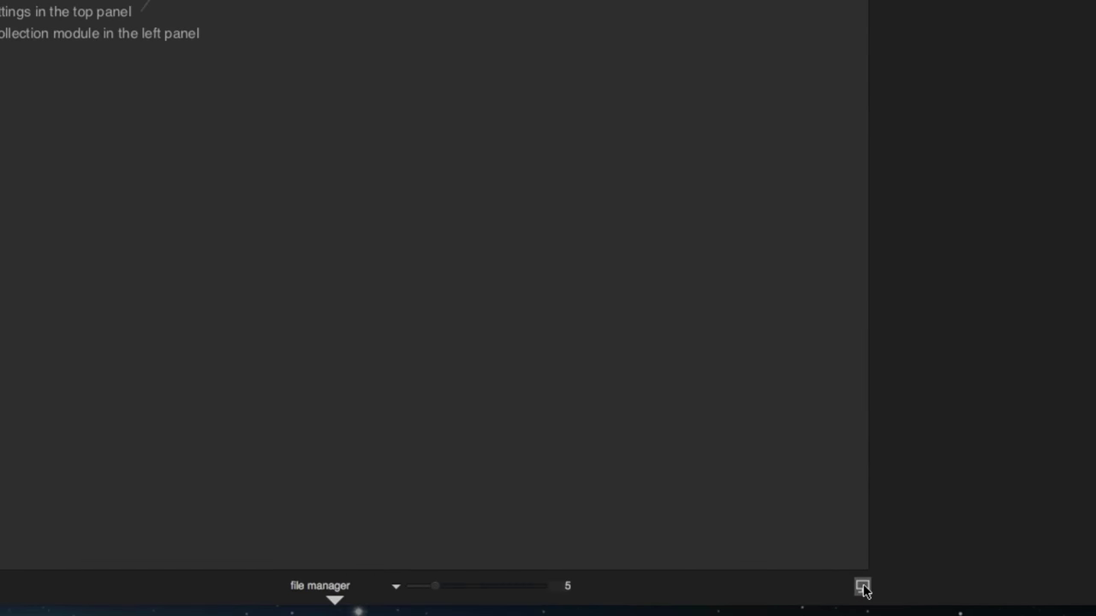
Browse the display profiles, keeping system display profile at first, then pick linear Rec2020 RGB
click(863, 587)
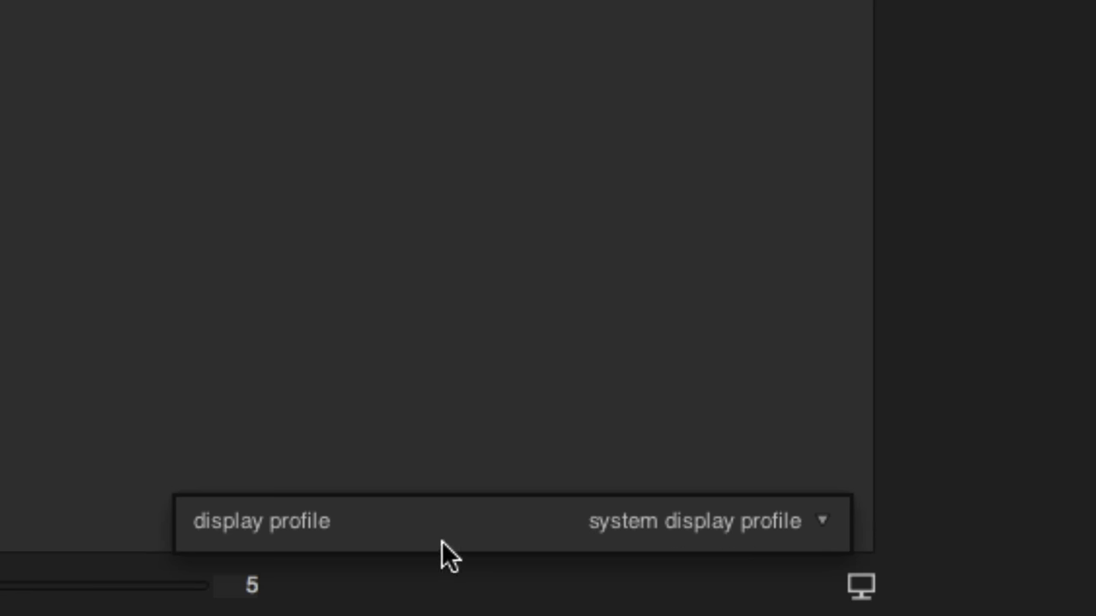
click(808, 518)
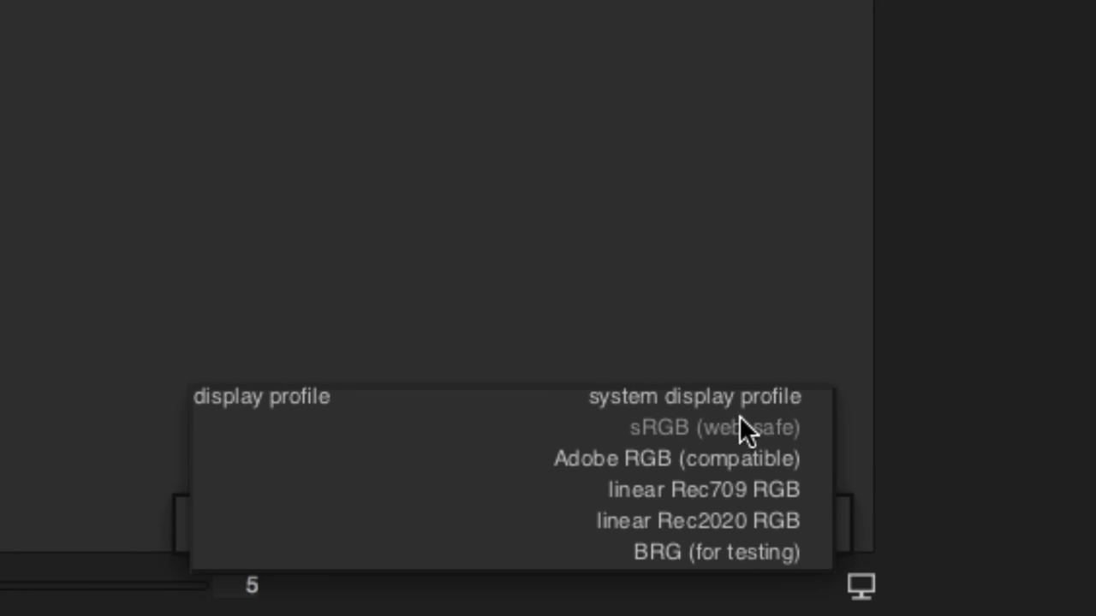
click(739, 400)
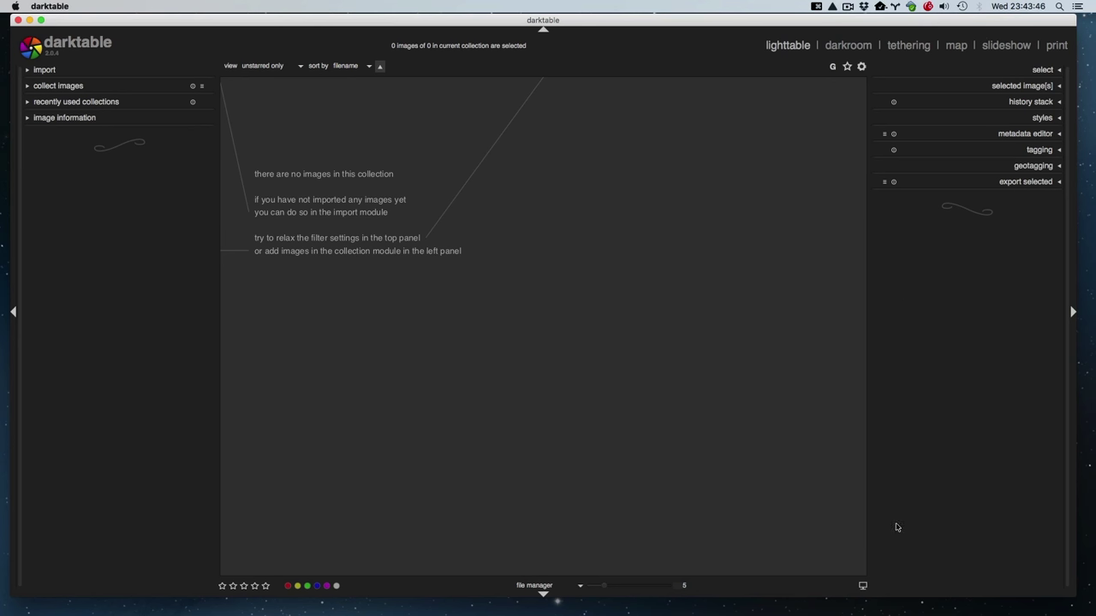
click(862, 588)
click(848, 567)
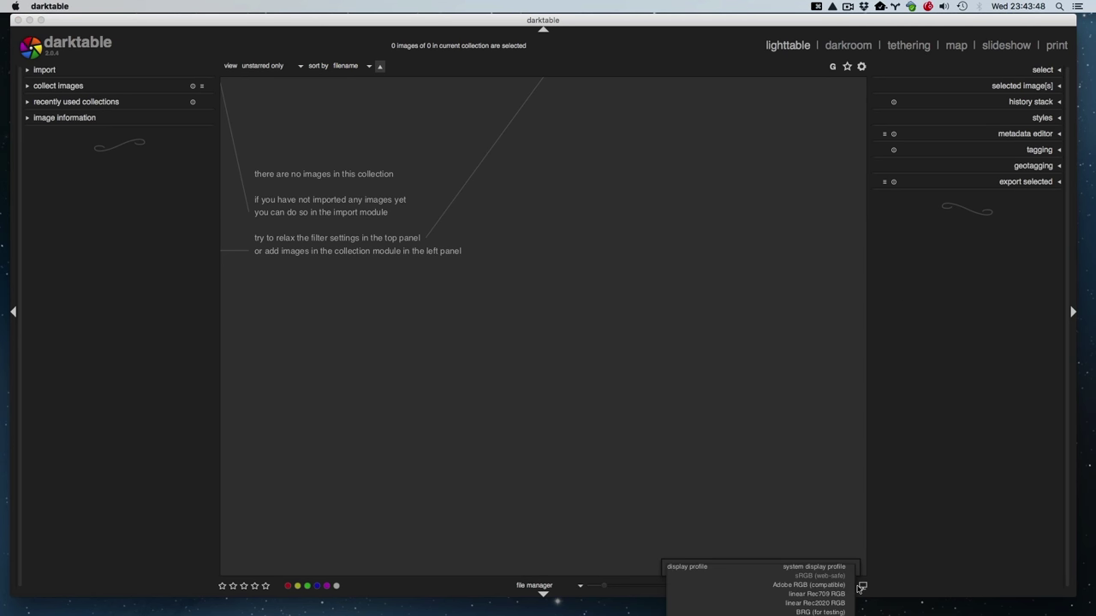
click(833, 585)
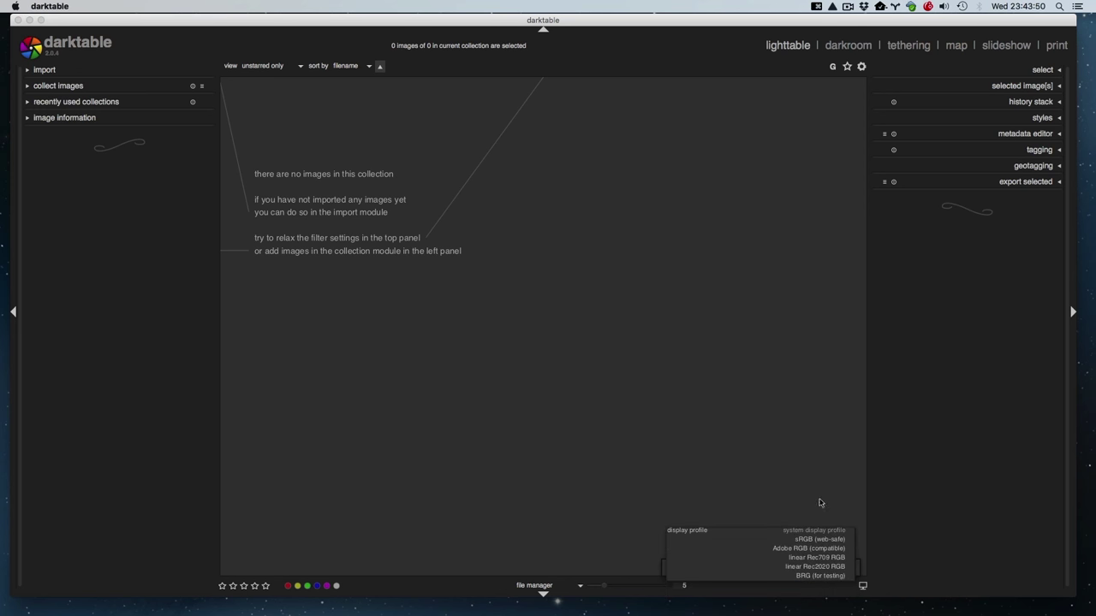
click(826, 464)
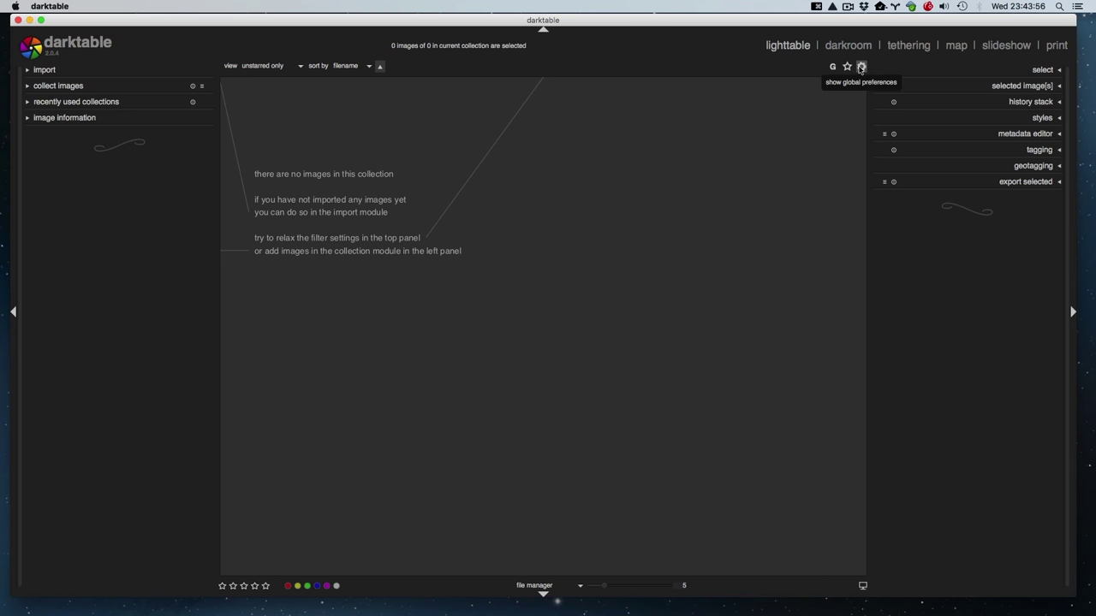
In global preferences, go from core options to session options showing the directory and file naming patterns
click(862, 66)
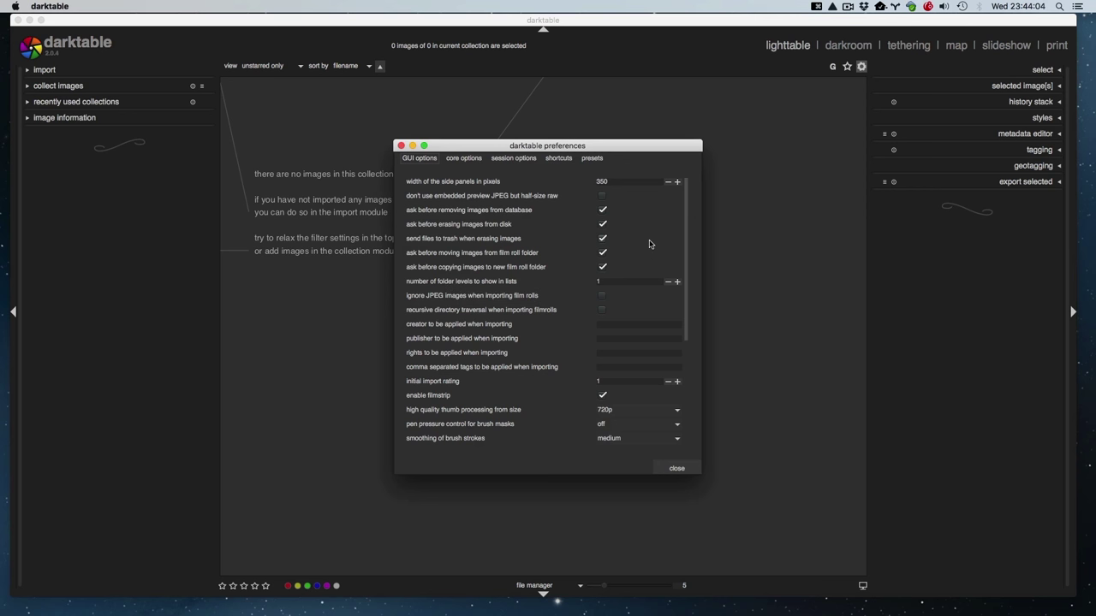
scroll(693, 175, down, 3)
scroll(696, 174, up, 3)
click(479, 163)
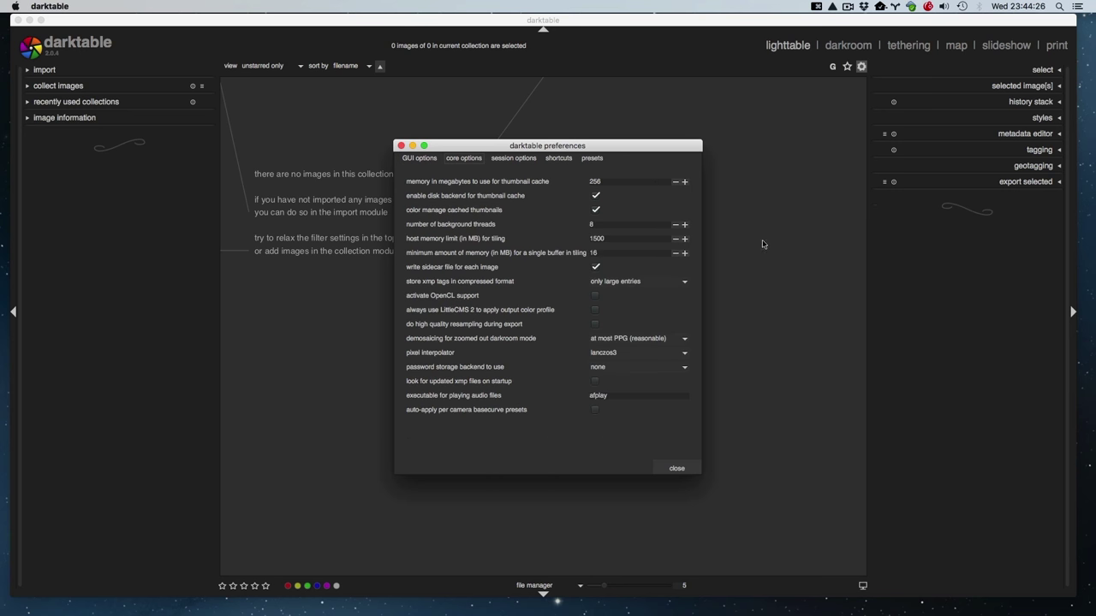
click(530, 164)
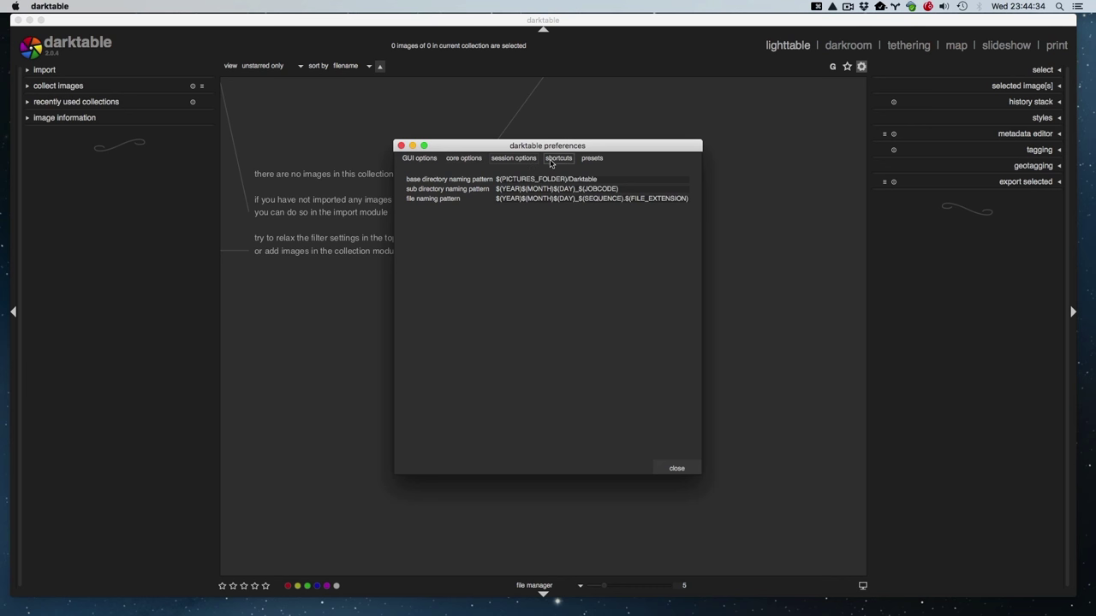
On the shortcuts page, expand the global and image operations bindings
click(558, 158)
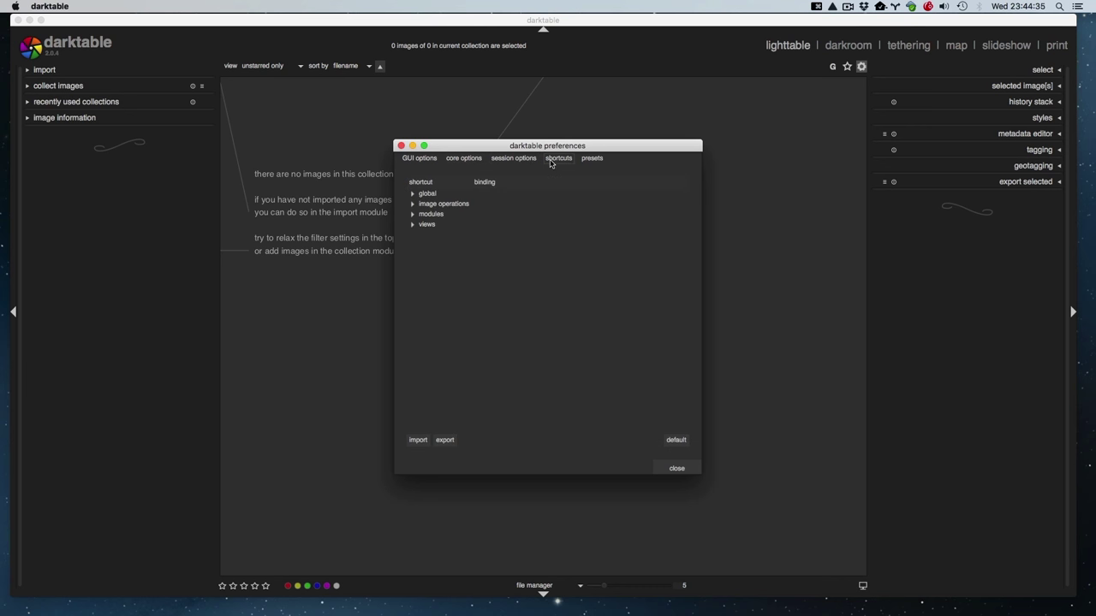
click(412, 194)
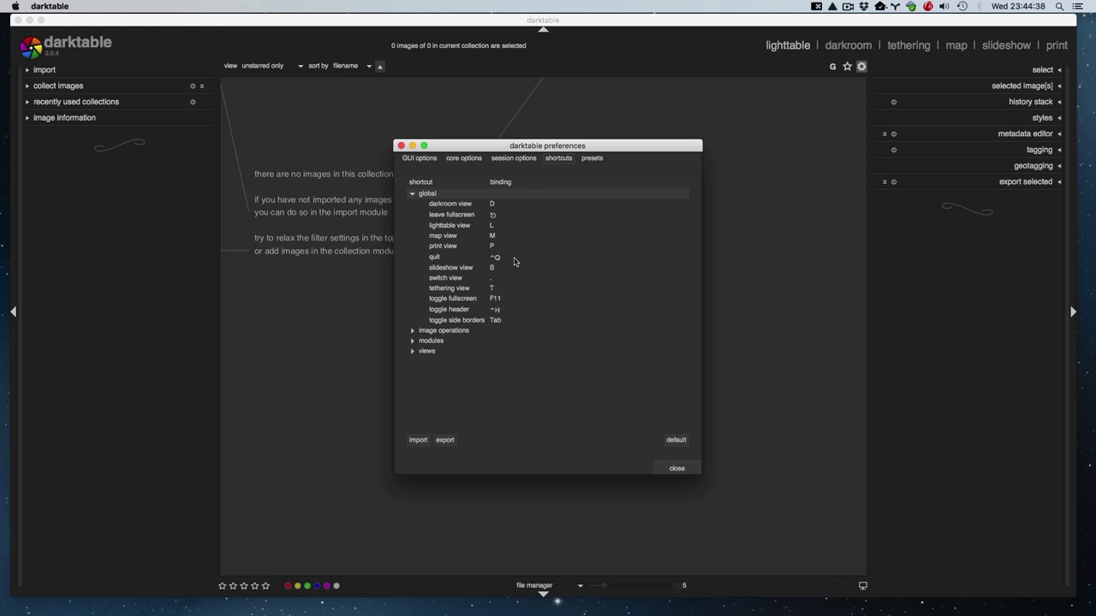
click(413, 331)
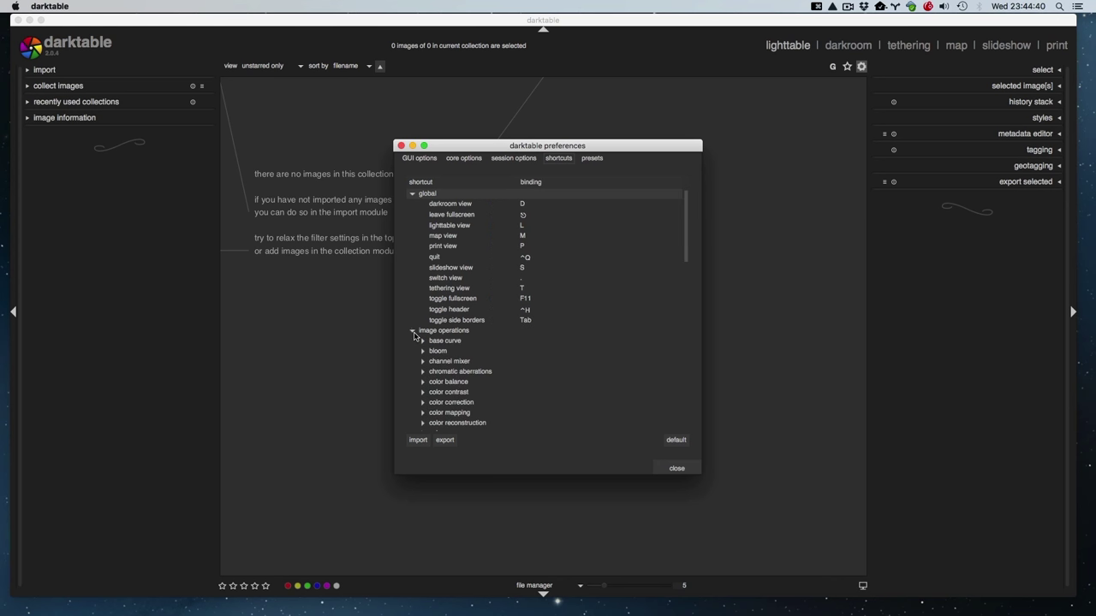
click(411, 331)
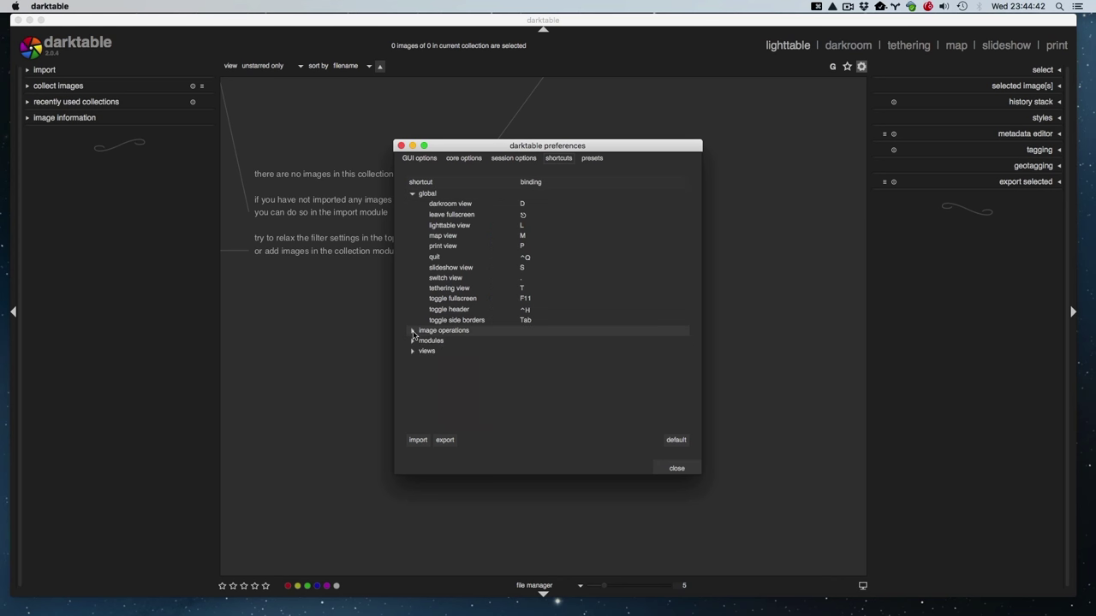
Expand and collapse the modules and lighttable shortcuts, then show the presets module list
click(411, 342)
scroll(411, 345, down, 5)
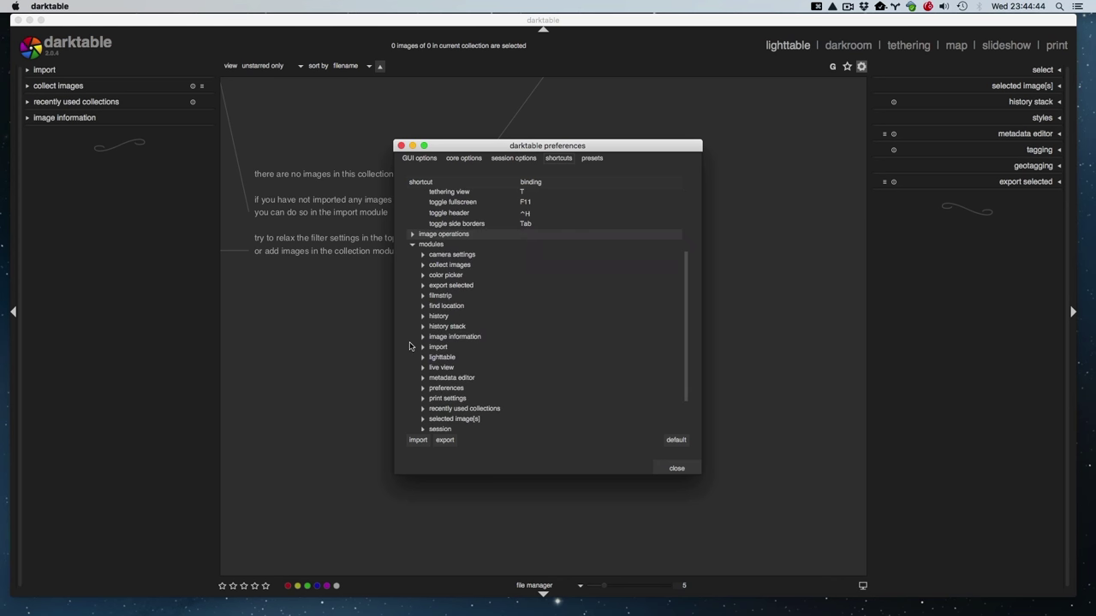
click(421, 313)
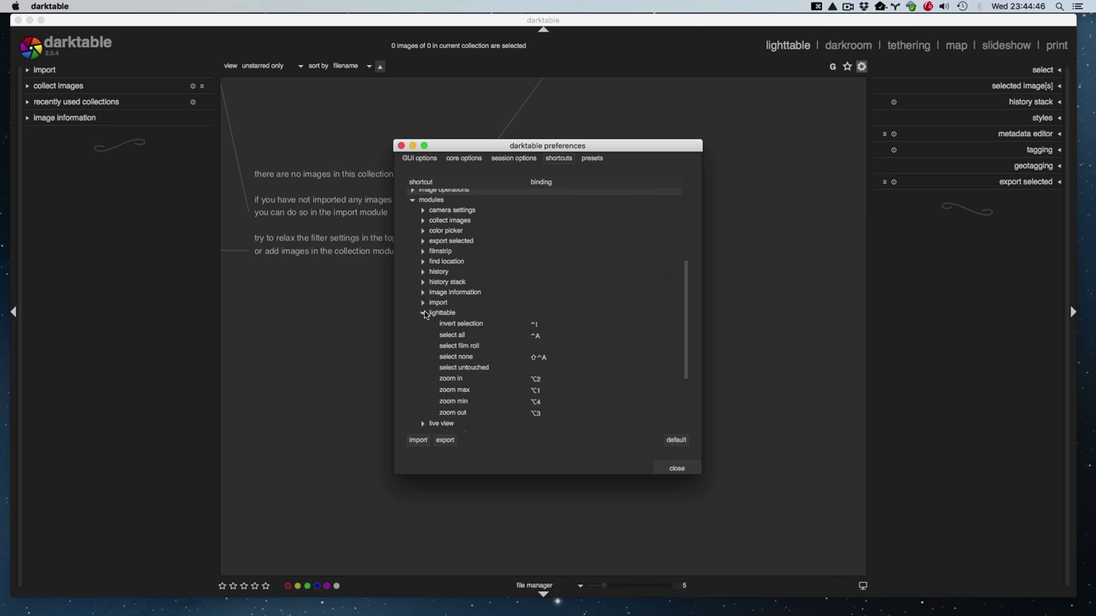
scroll(455, 349, down, 3)
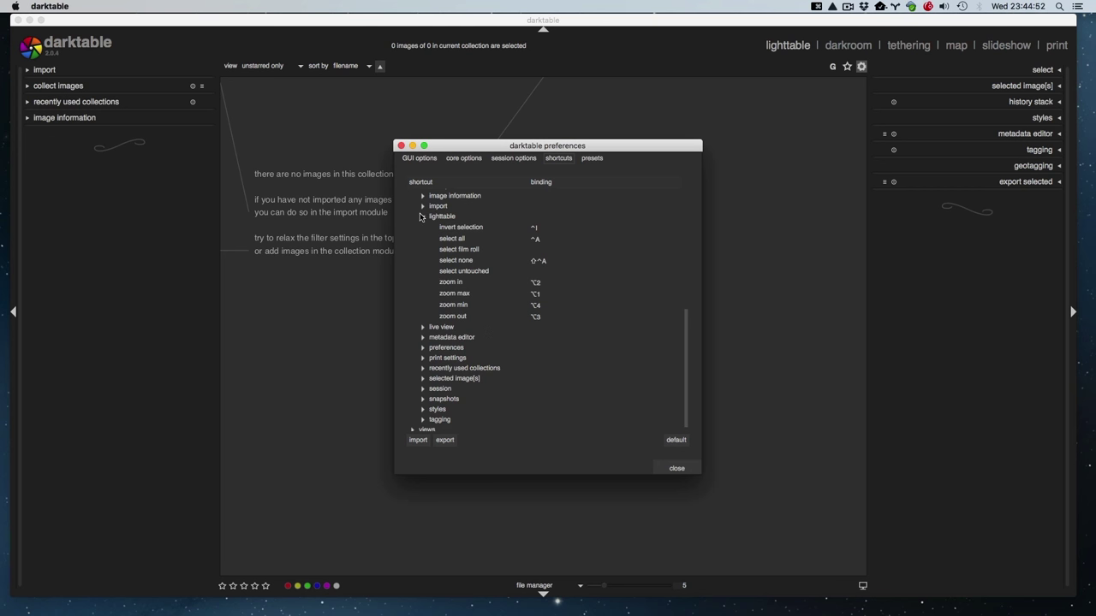
click(423, 216)
scroll(427, 364, up, 5)
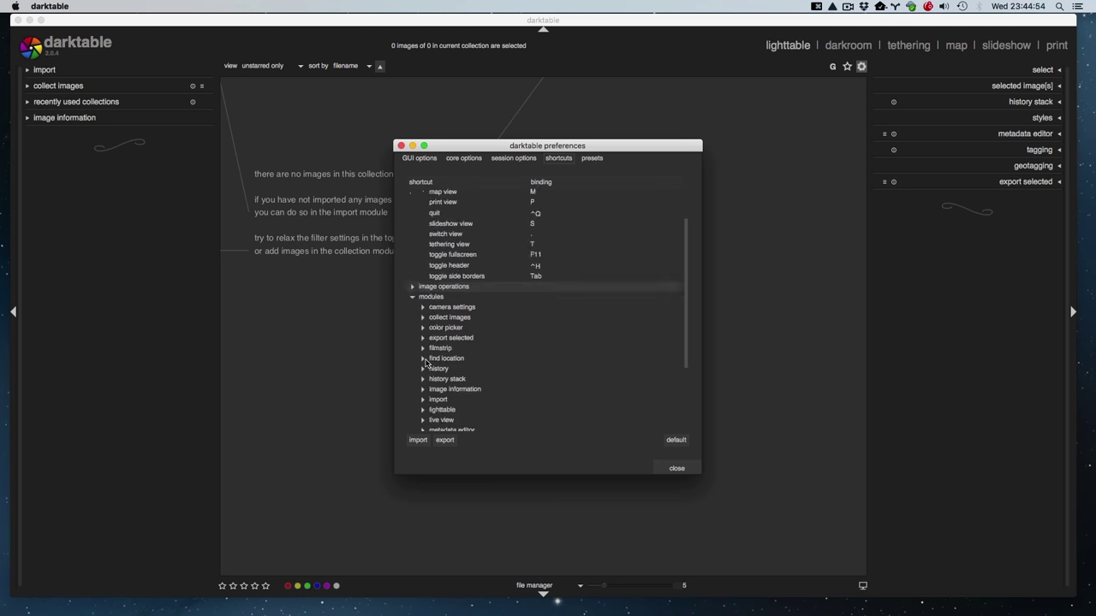
click(412, 342)
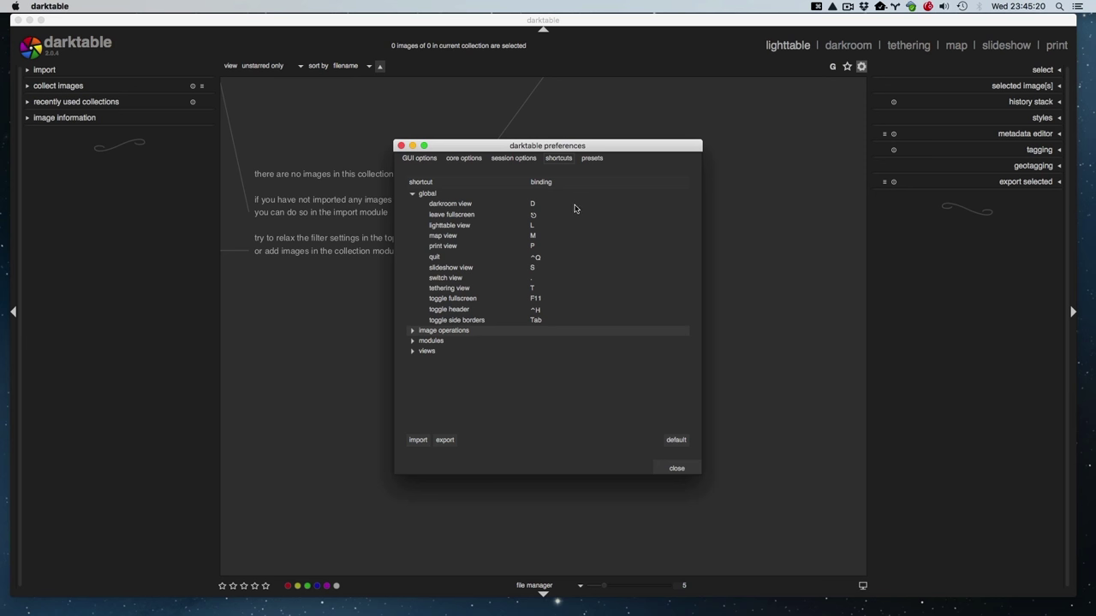
click(588, 161)
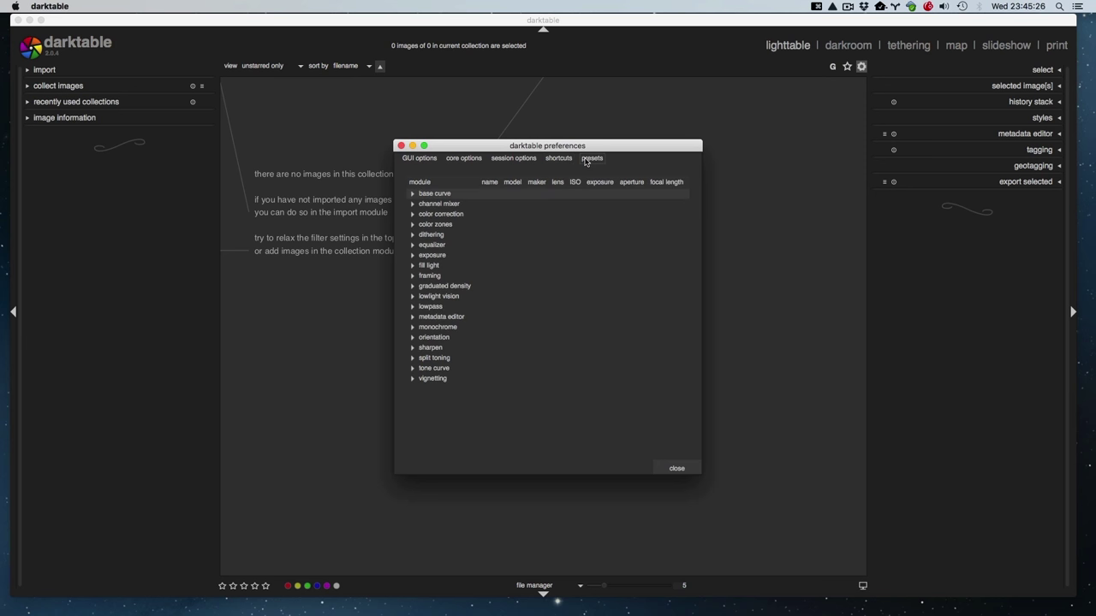
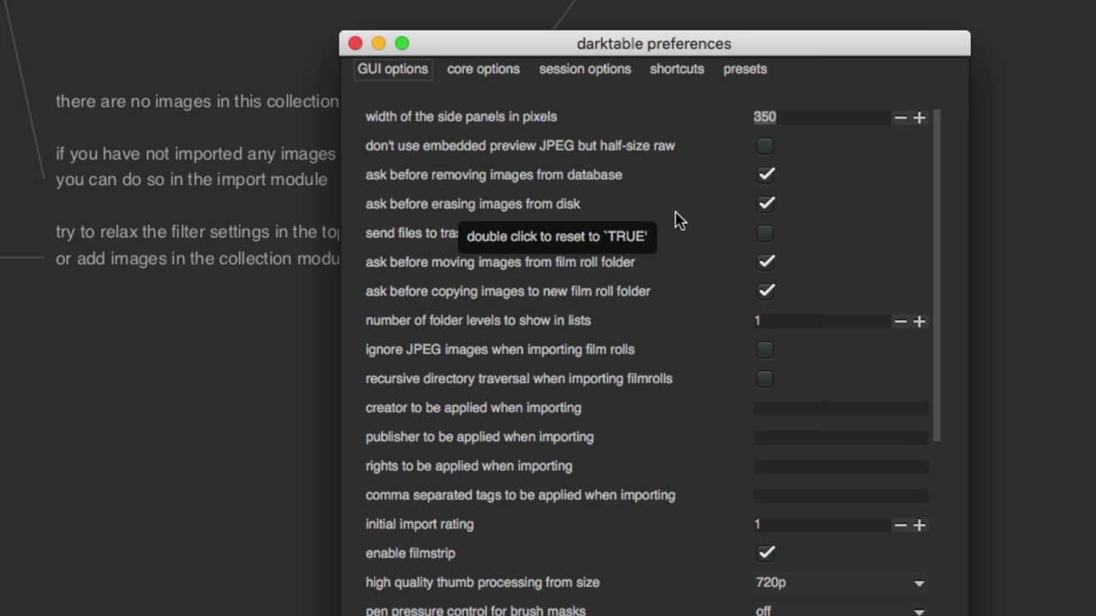
Enable 'recursive directory traversal when importing filmrolls' in the GUI options
scroll(682, 228, down, 5)
scroll(683, 228, up, 5)
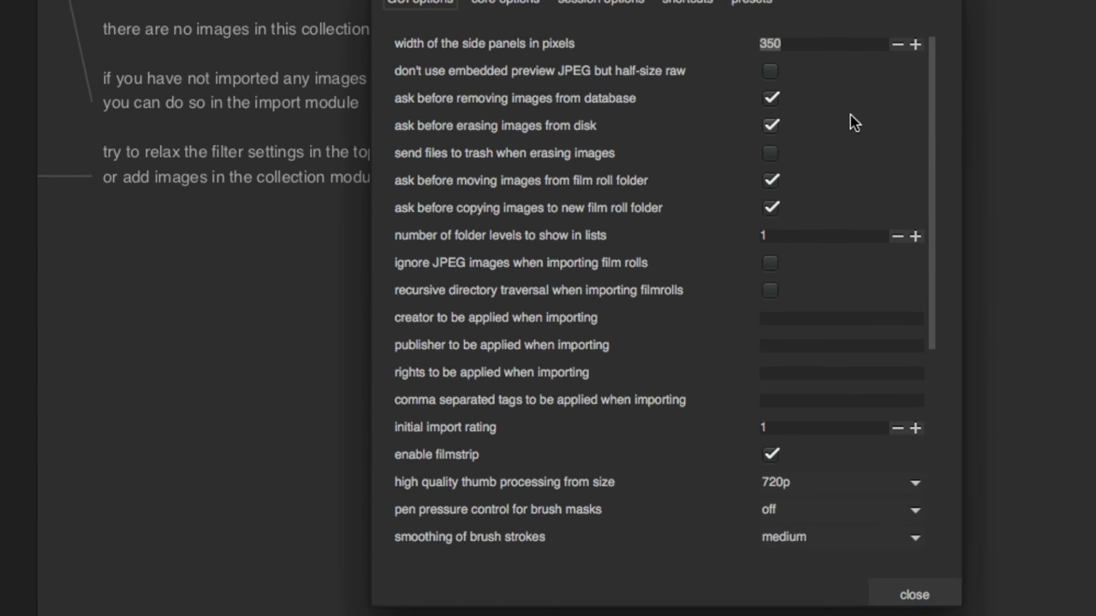
scroll(935, 101, down, 3)
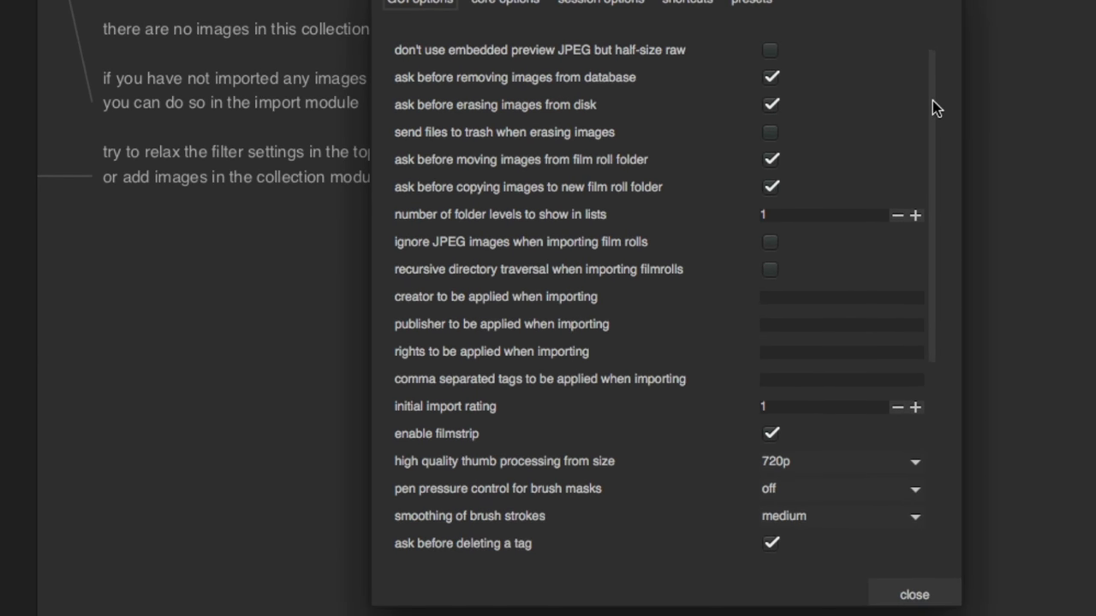
drag(929, 125, 921, 157)
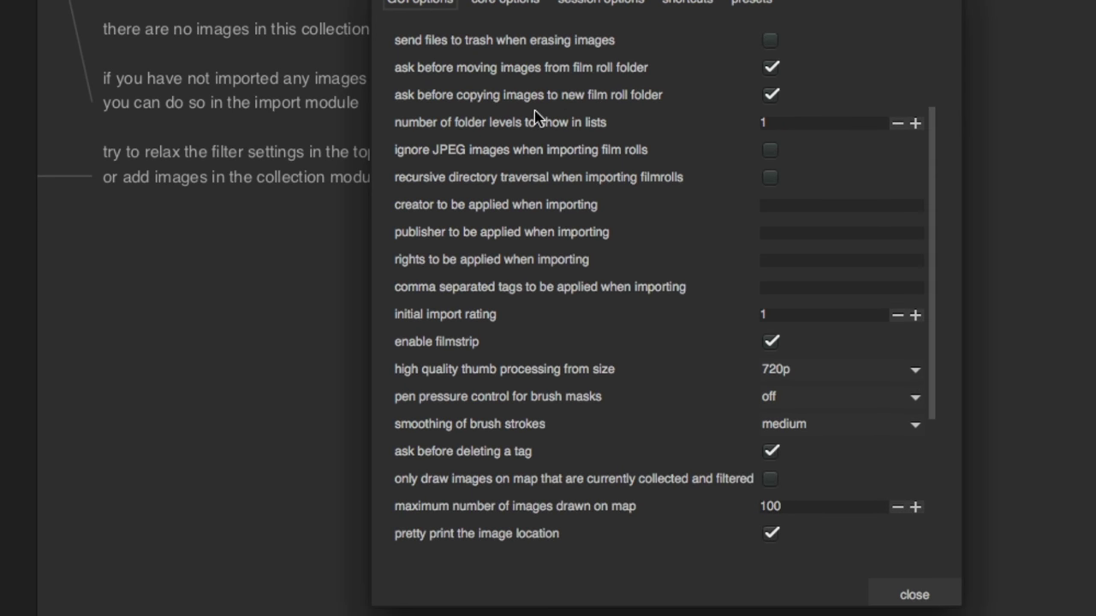
click(770, 122)
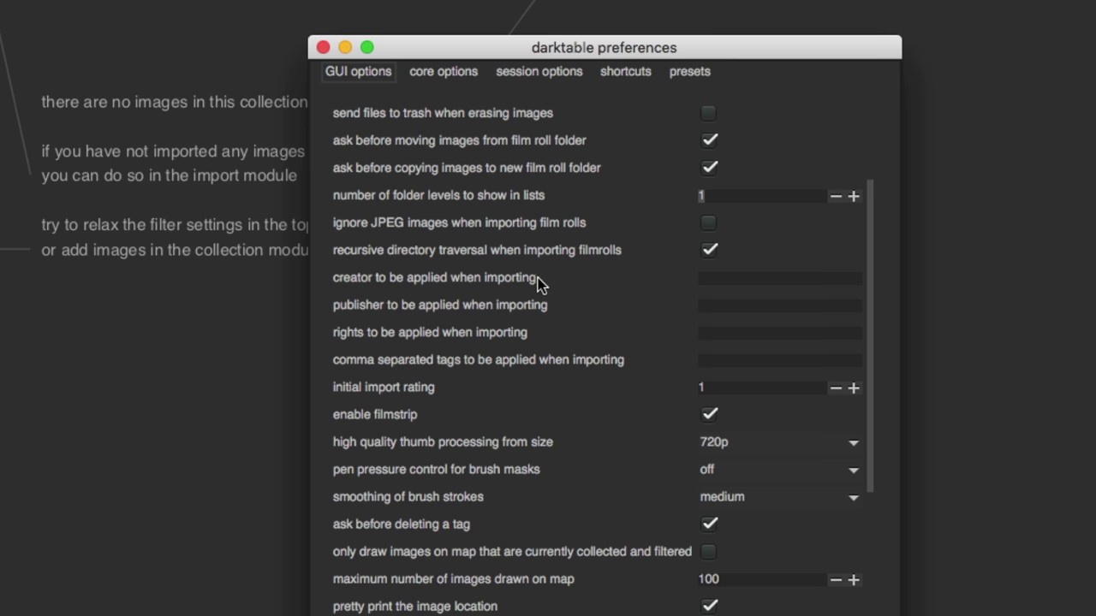
Enter the photographer's name as both creator and publisher for imports
scroll(539, 265, down, 2)
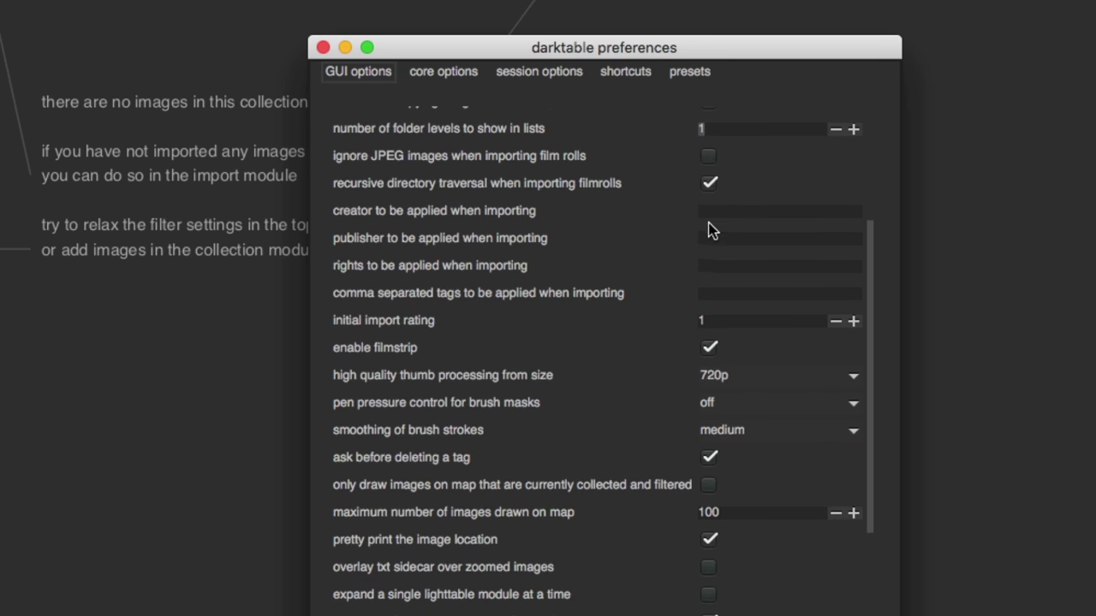
click(715, 215)
text(L)
key(BackSpace)
text(Leander Huttont)
key(BackSpace)
key(BackSpace)
key(BackSpace)
text(on)
key(Tab)
text(Leander Hutton)
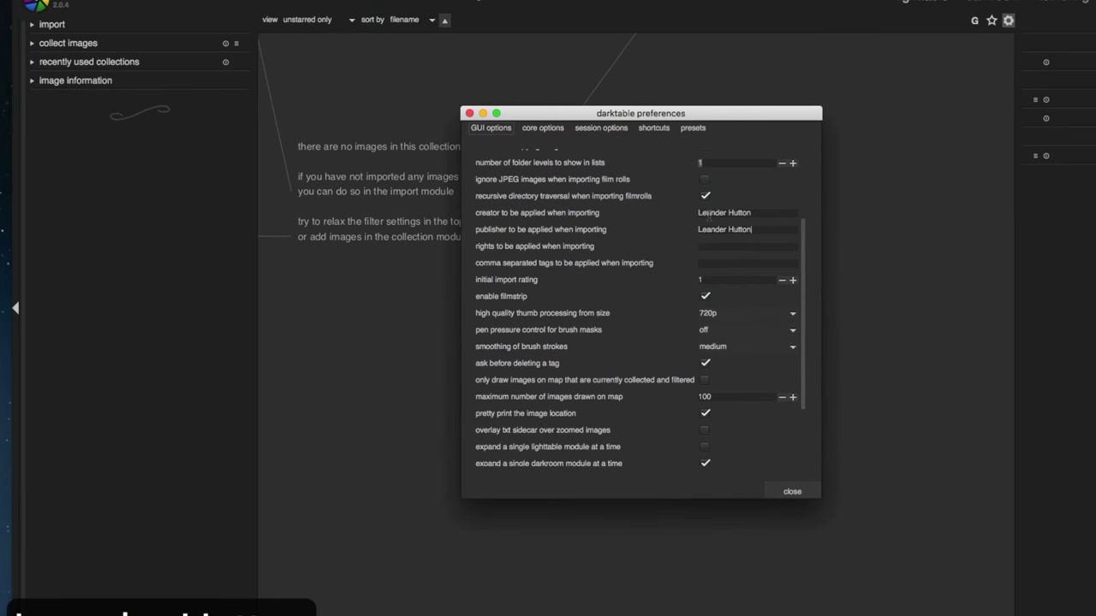
Set the import rights notice to 'Creative Commons BY-NC-SA 4.0'
click(690, 247)
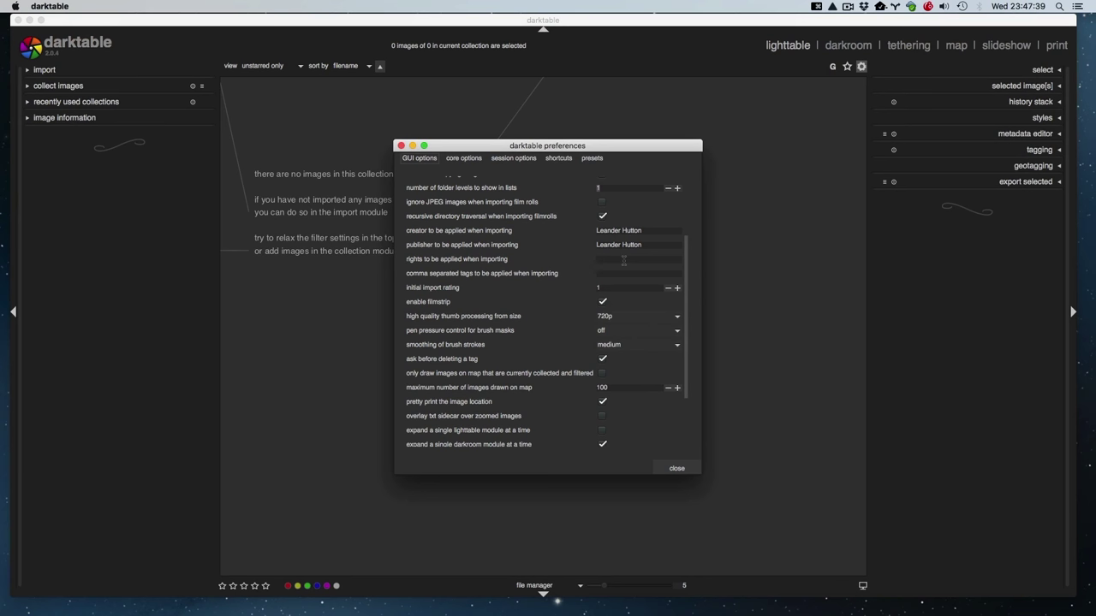
text(Create)
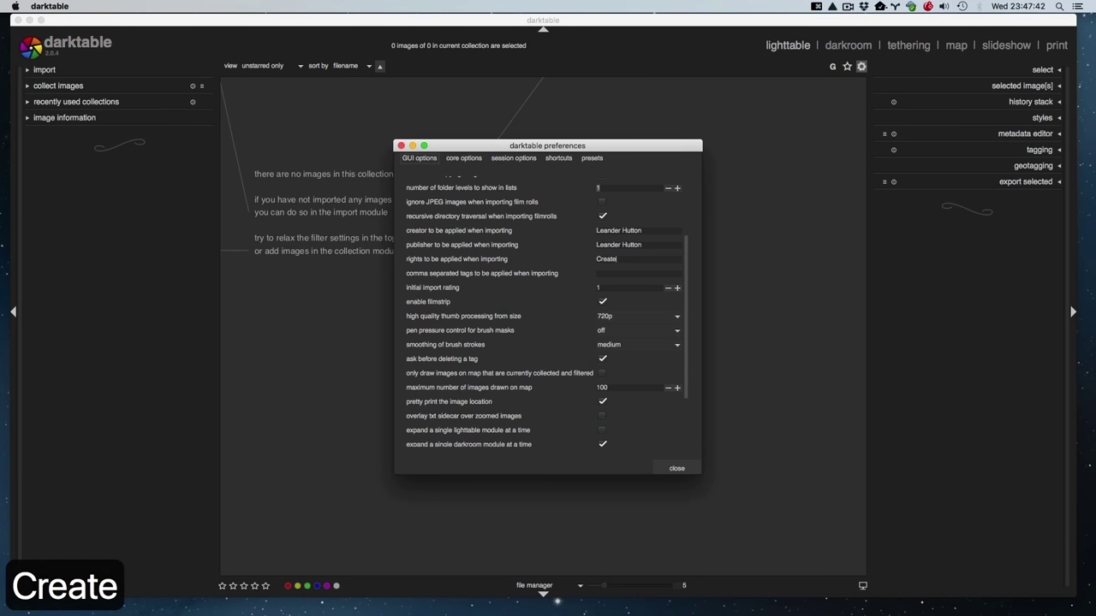
key(BackSpace)
text(ive Com)
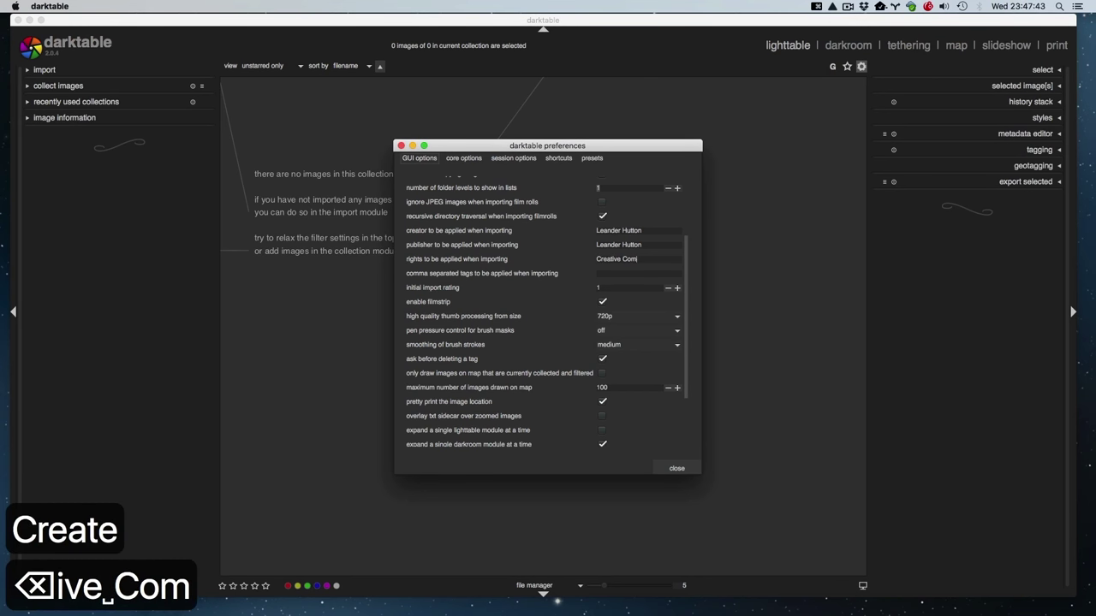
text(mons BY)
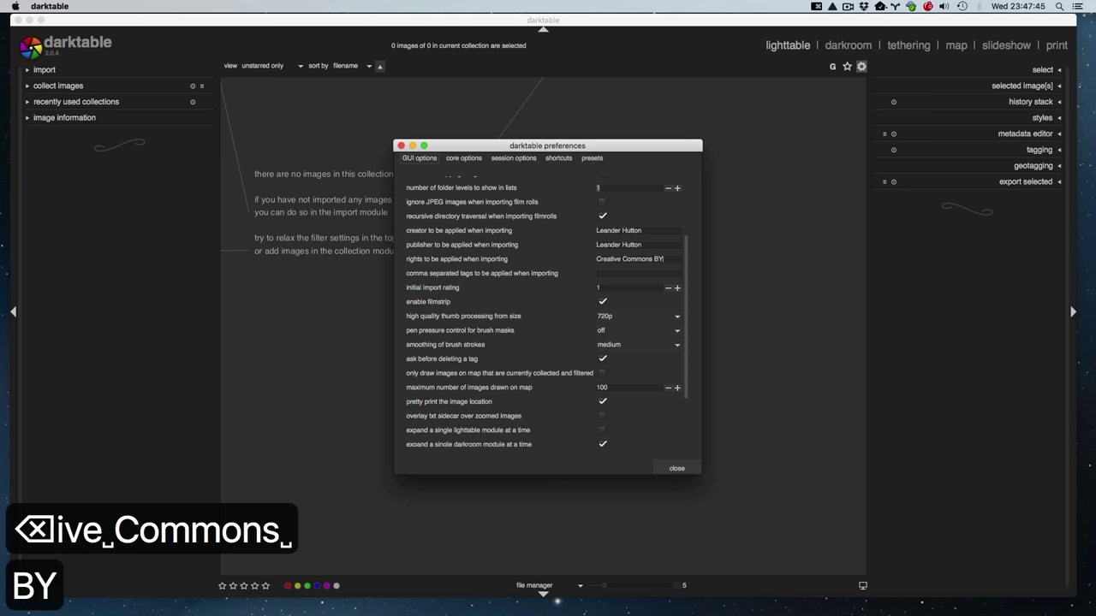
text(-NC-SA 5)
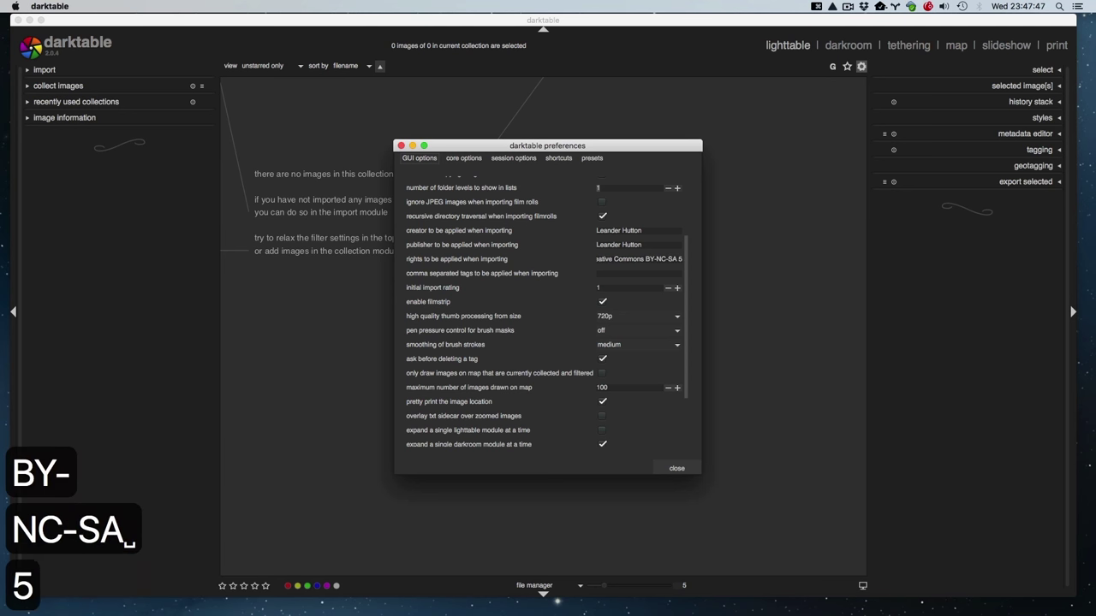
key(BackSpace)
text(4.0)
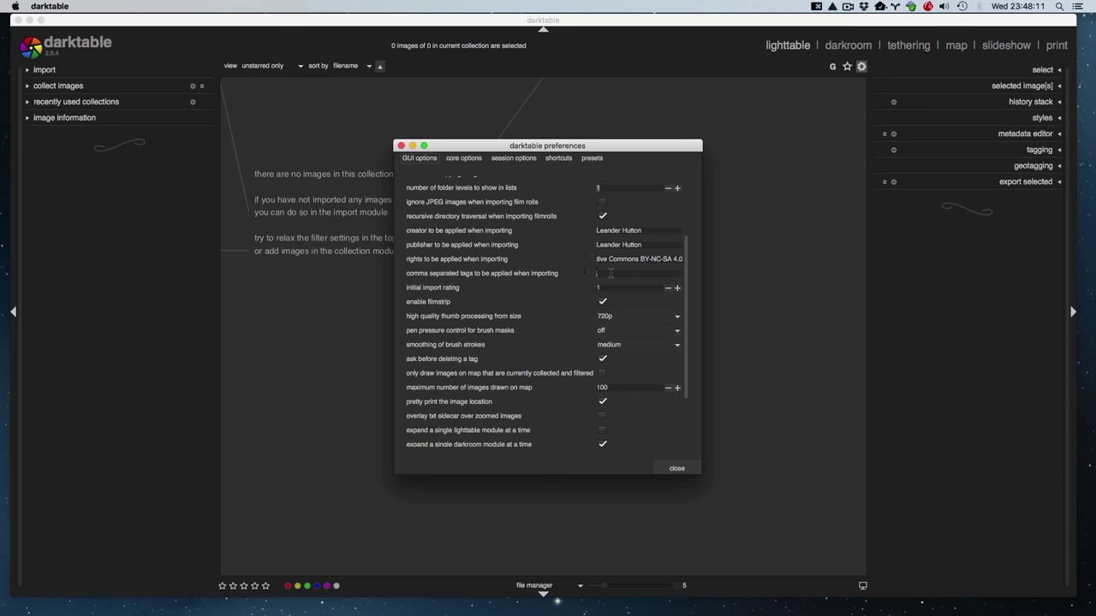
Add the photographer's name and website as import tags and set initial import rating to 0
text(Lean)
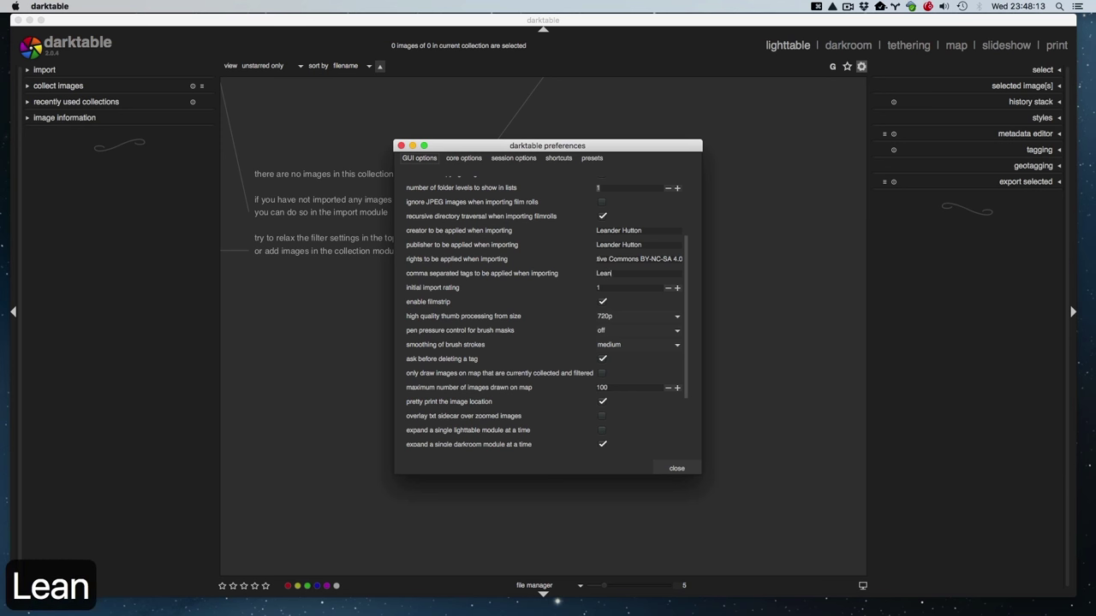
text(der Hutton, www)
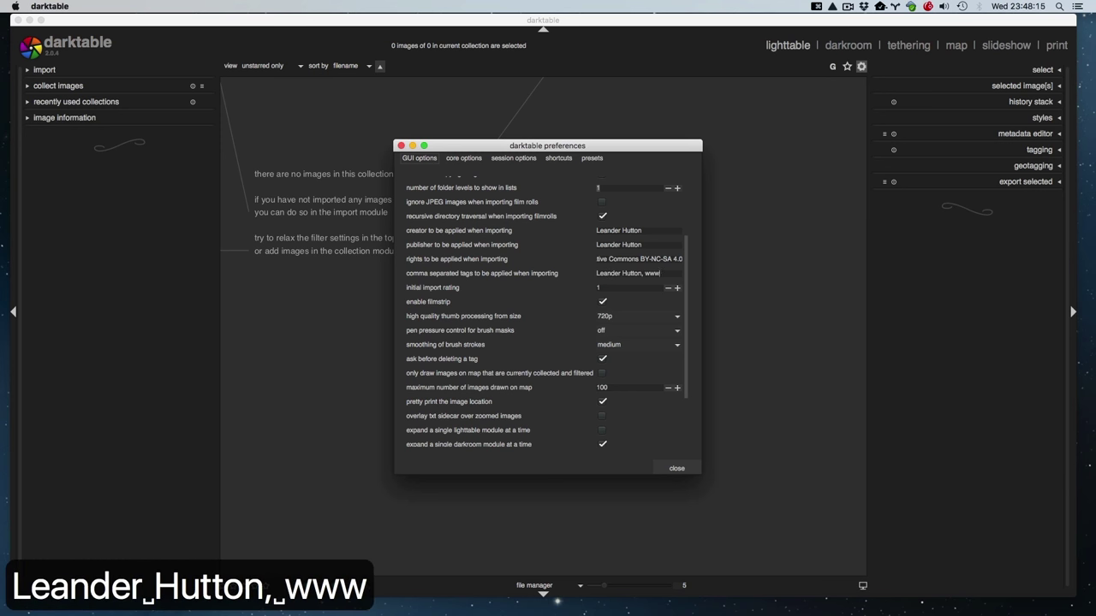
text(.leanderhutton.com)
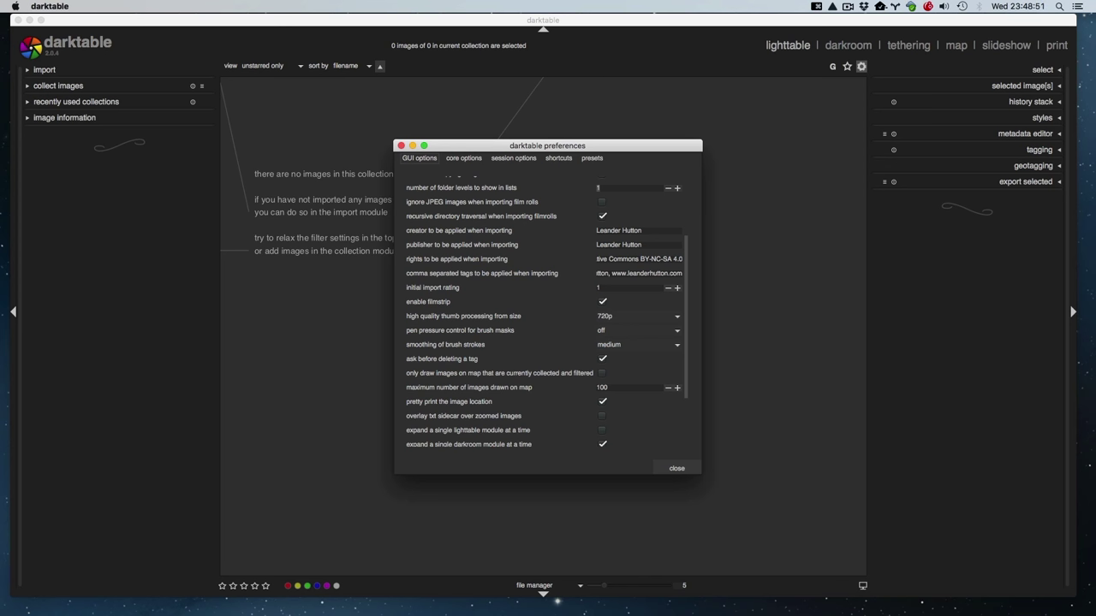
click(604, 288)
text(0)
key(F4)
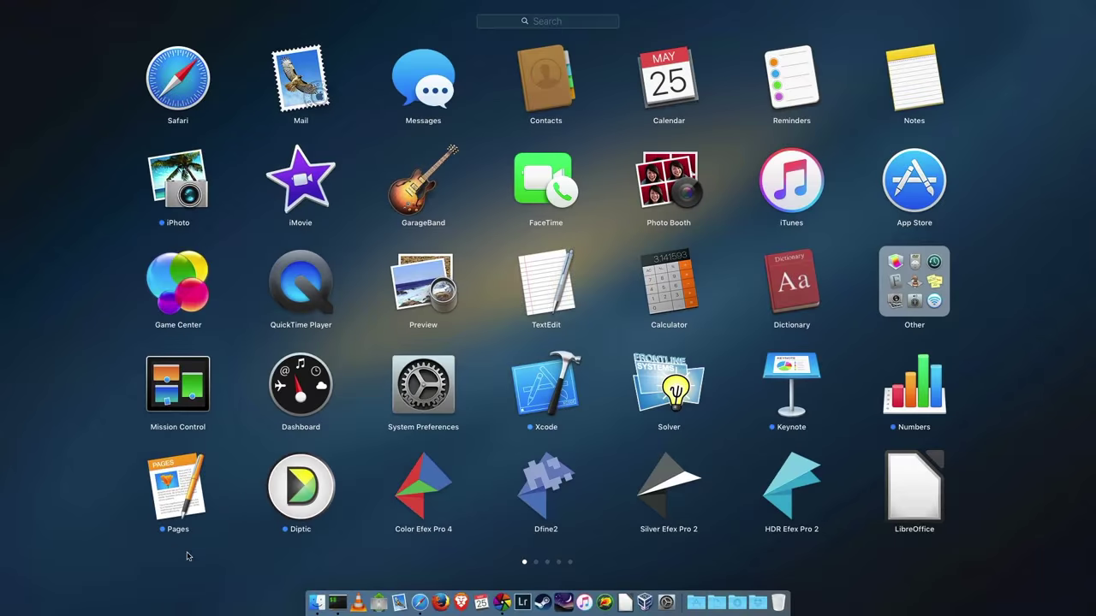
key(F4)
key(F4)
key(F4)
key(F4)
key(F4)
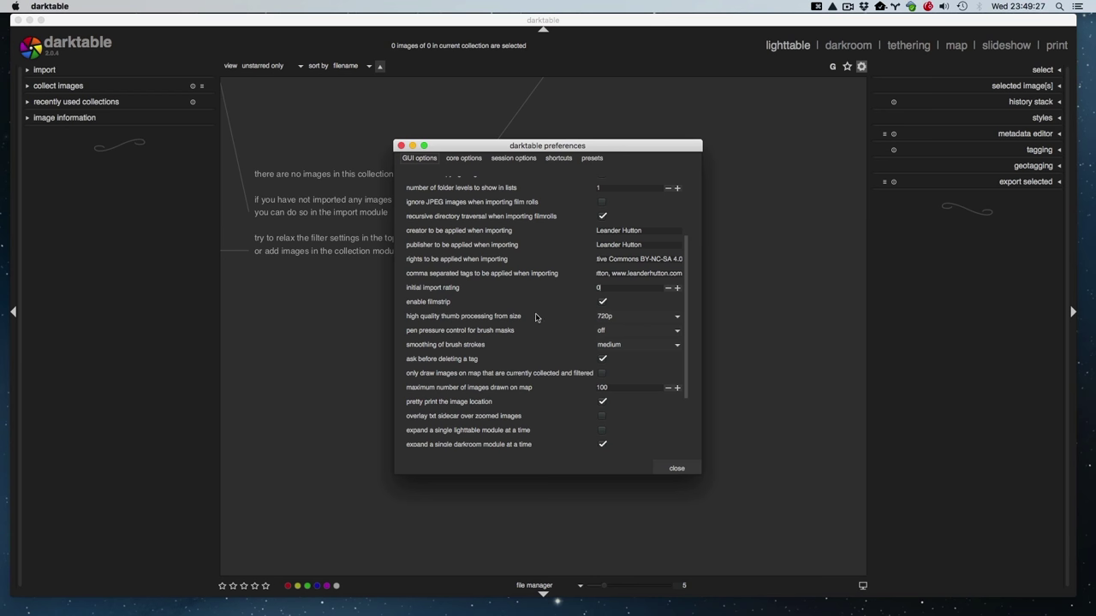
Scroll through the GUI options, then switch to the core options page
drag(685, 345, 686, 394)
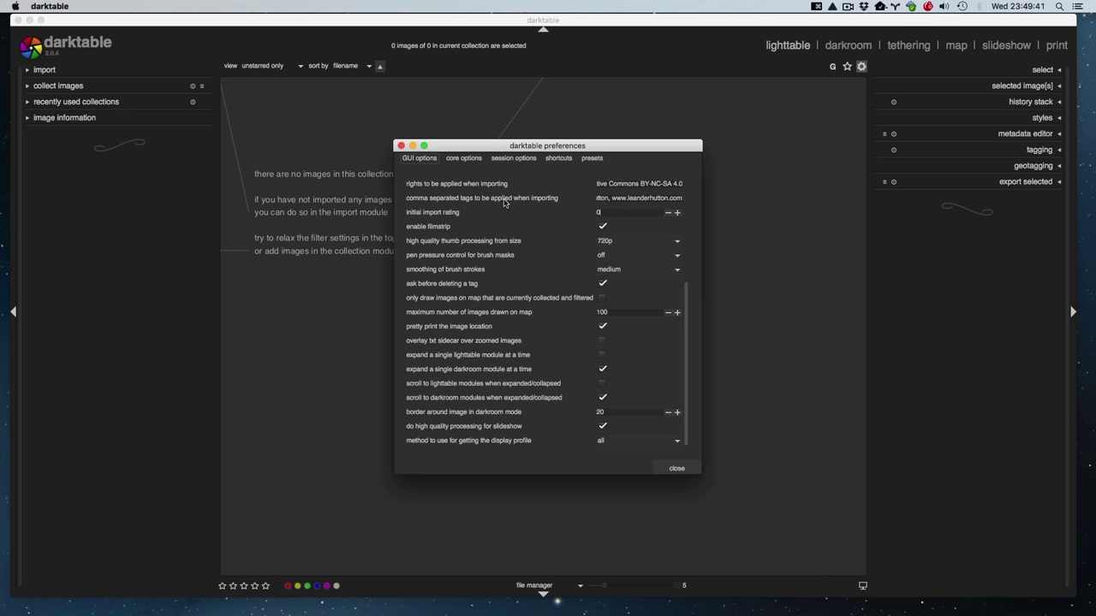
click(463, 159)
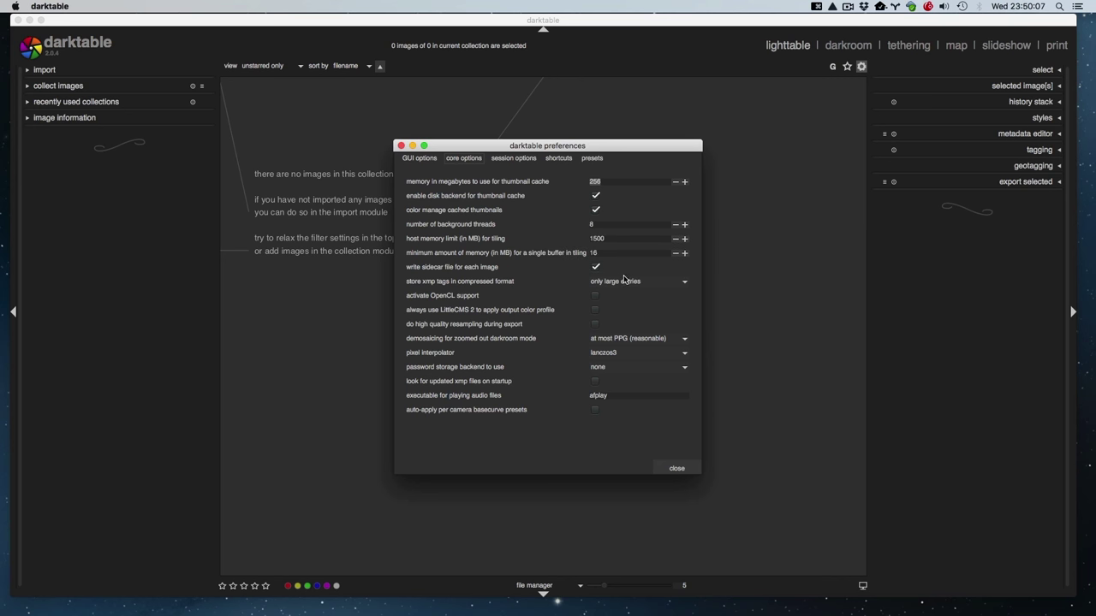
Turn on 'auto-apply per camera basecurve presets' and close the preferences
click(595, 410)
click(675, 468)
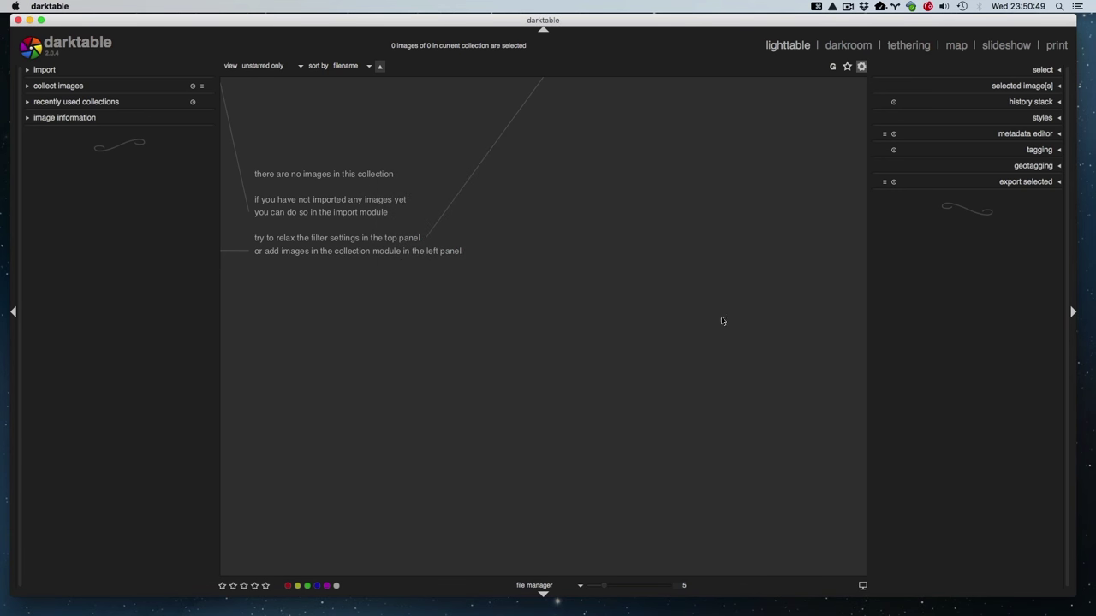
Reopen the preferences from the gear icon and close them again
click(863, 66)
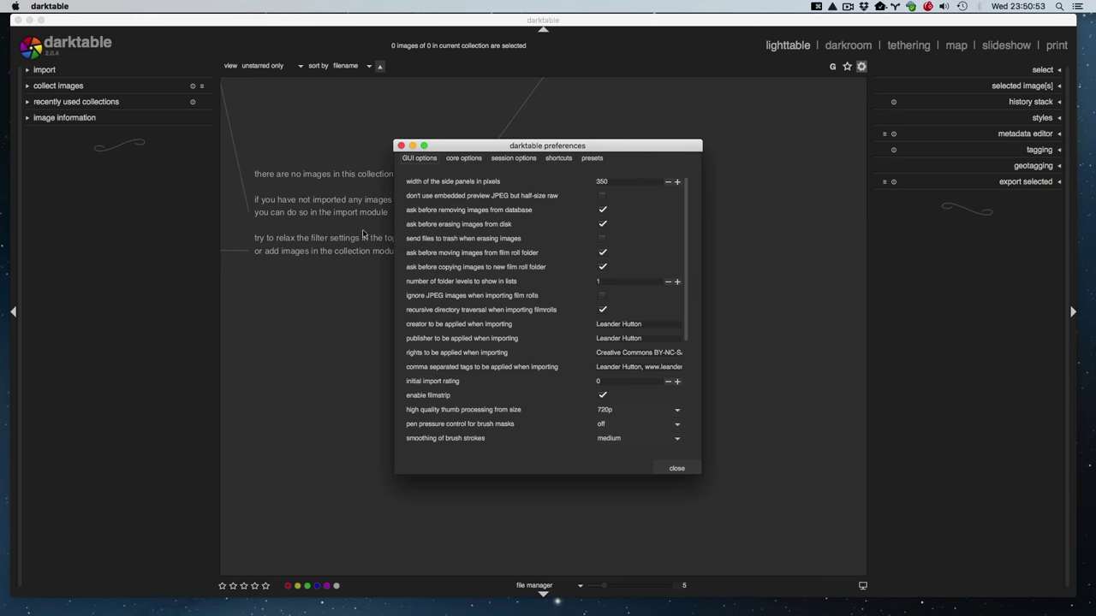
click(400, 145)
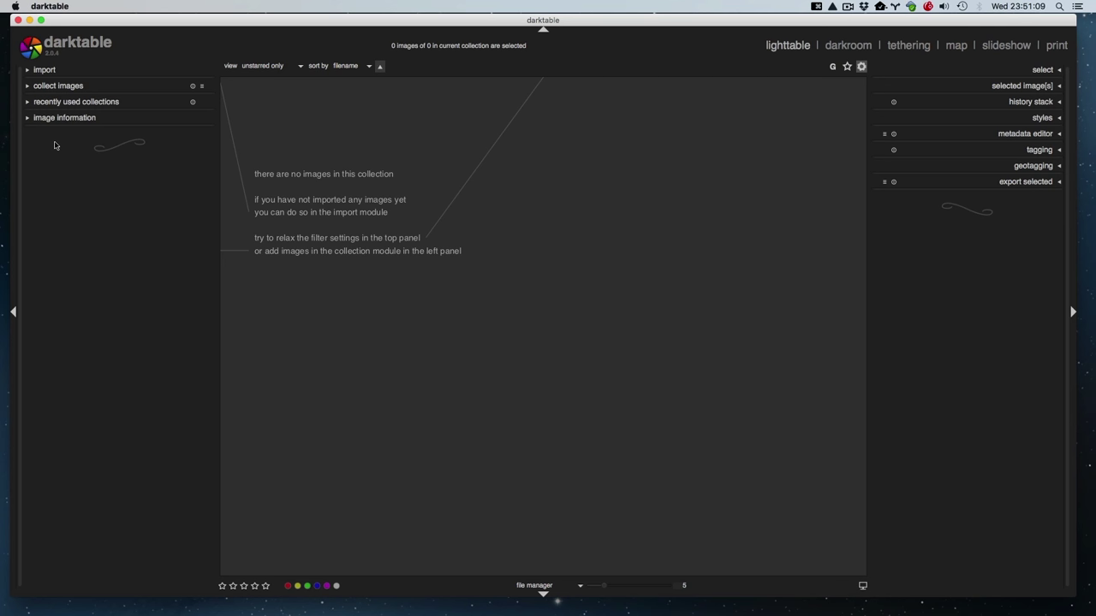
Expand the import module and start a folder import
click(29, 72)
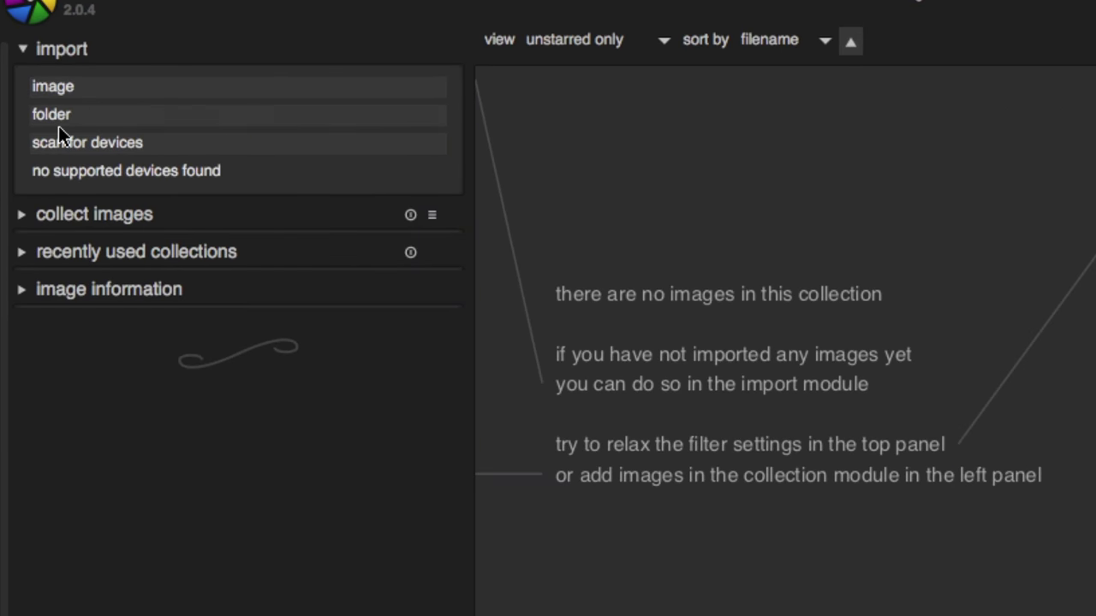
click(58, 116)
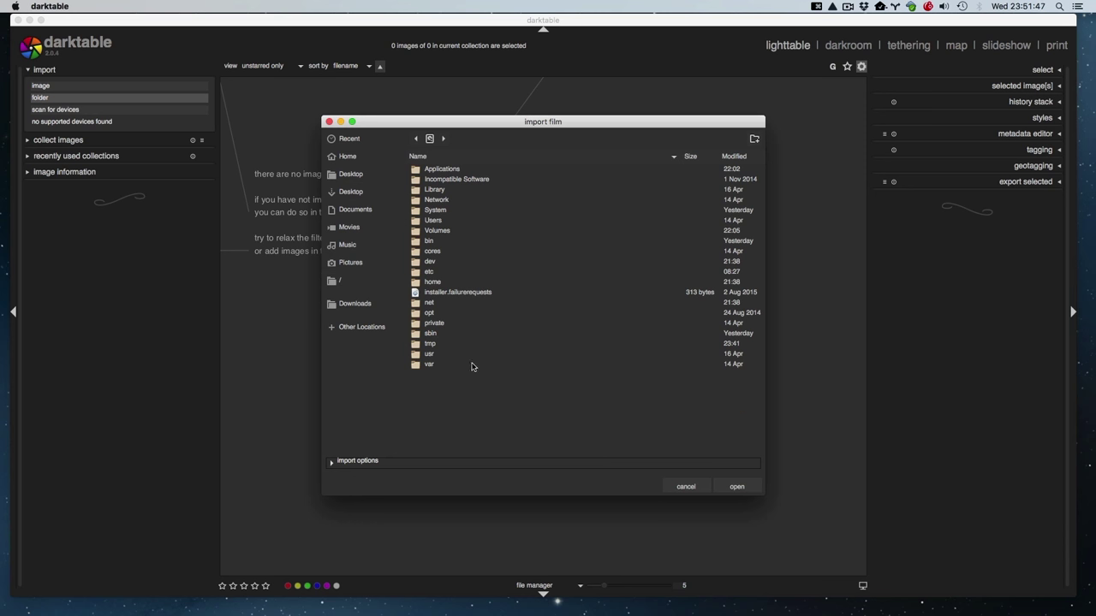
Browse through Volumes, the 2TB RAID, Pictures, Photos and 006_Clients to 000_Portraits
double_click(447, 231)
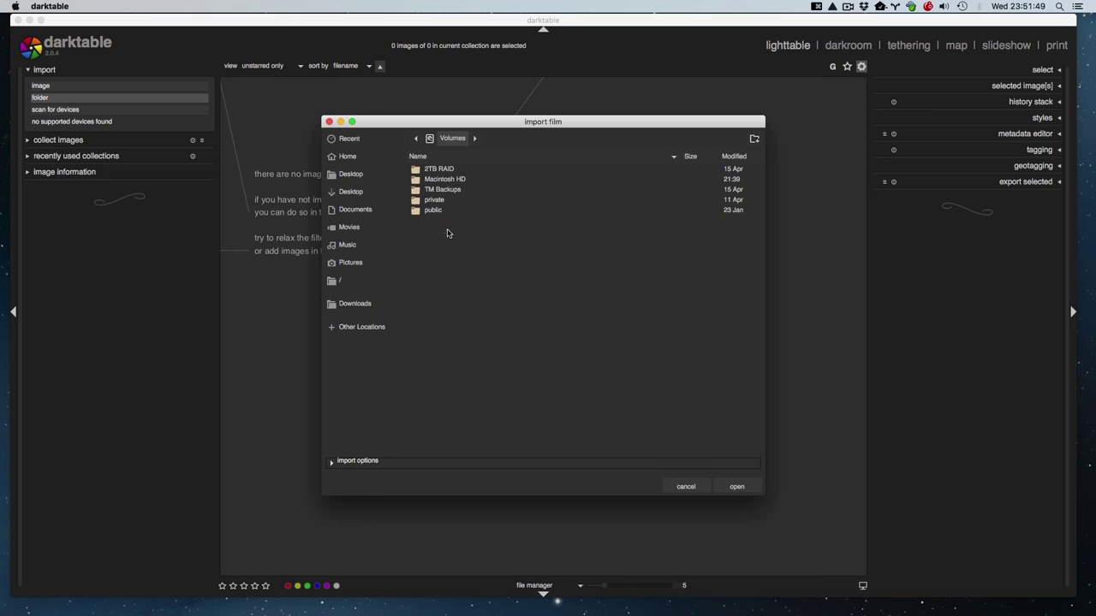
double_click(455, 171)
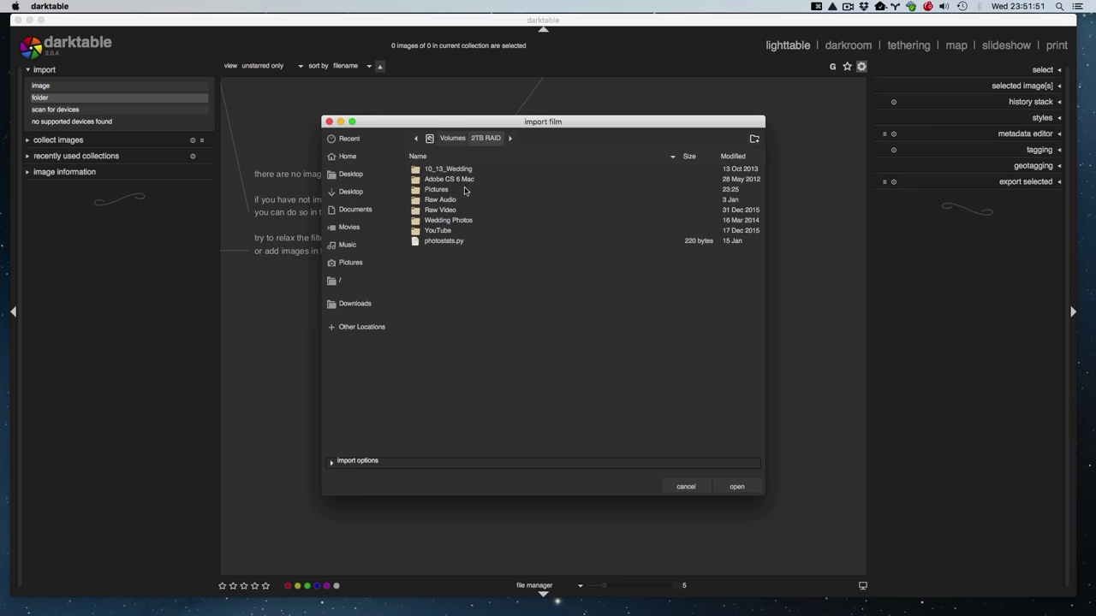
double_click(460, 191)
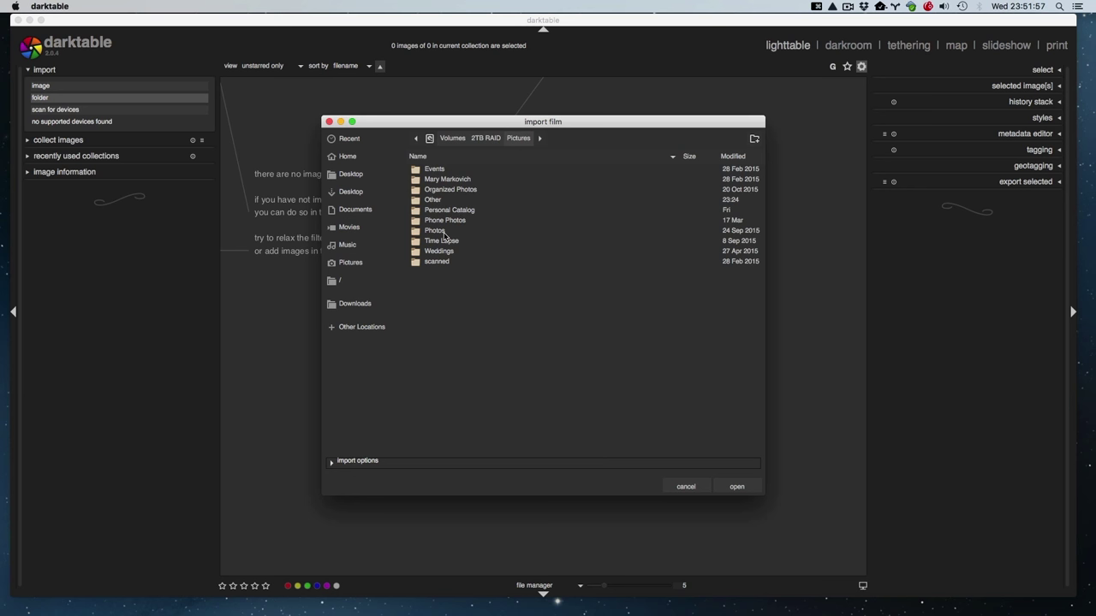
double_click(443, 232)
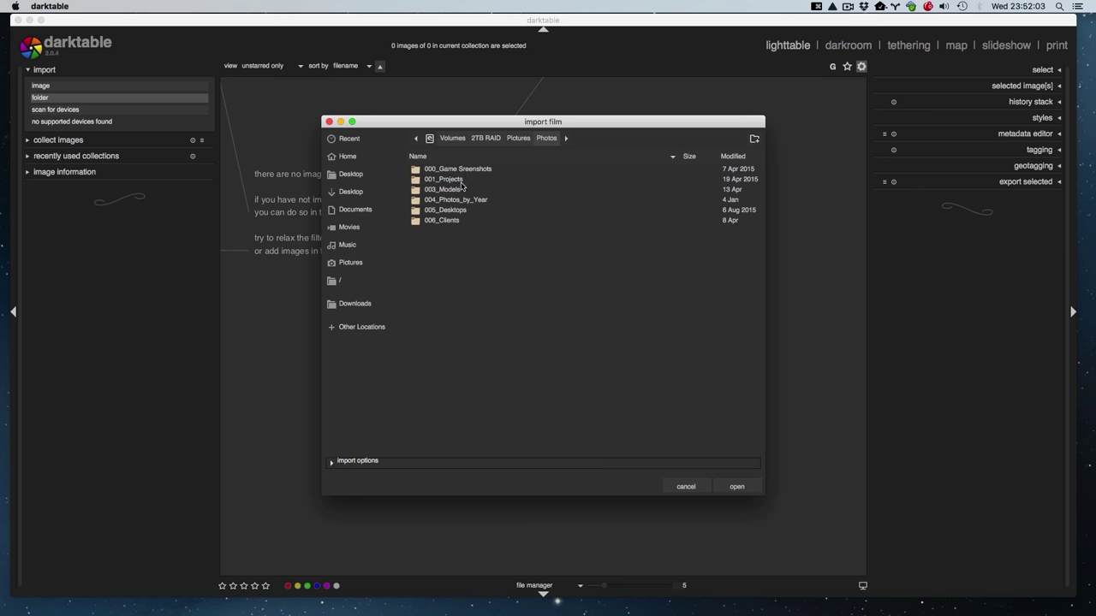
double_click(455, 220)
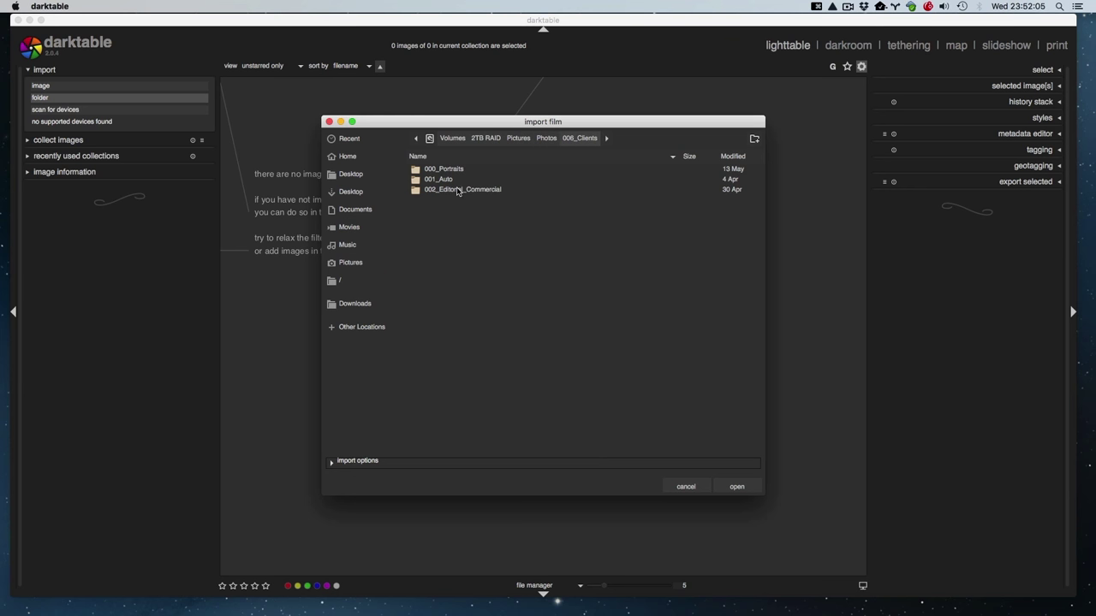
double_click(459, 170)
Select the client shoot folder and enable 'apply metadata on import' in the import options
click(478, 182)
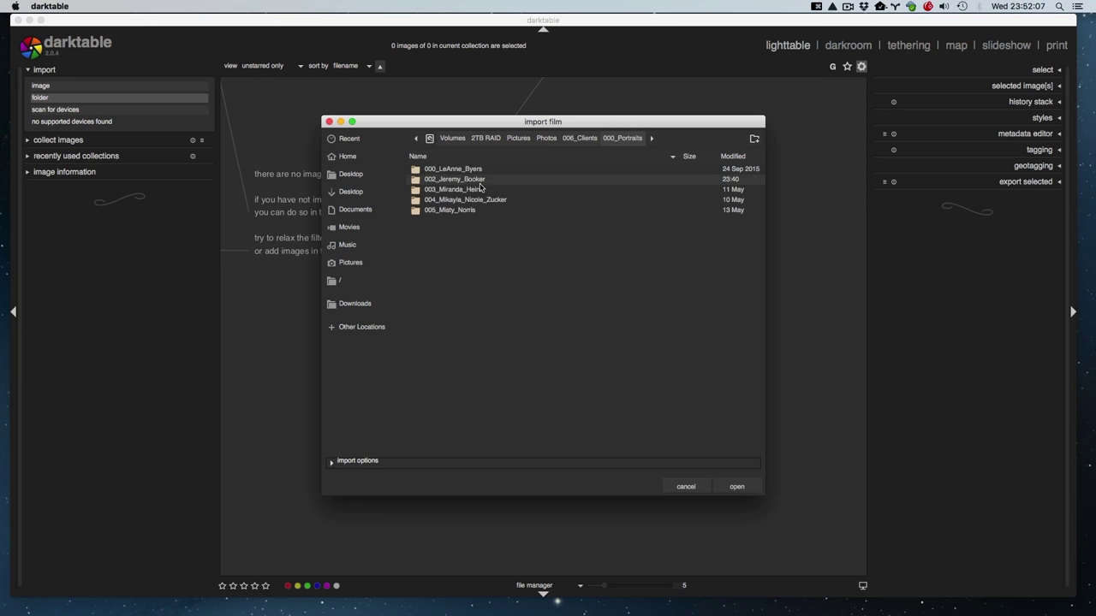
click(333, 466)
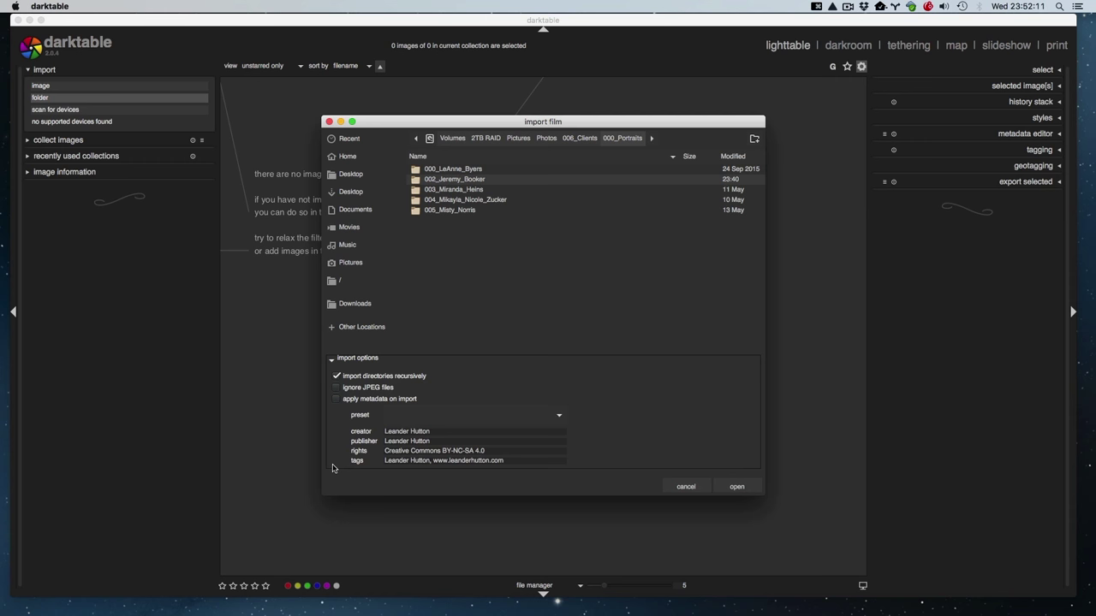
click(333, 361)
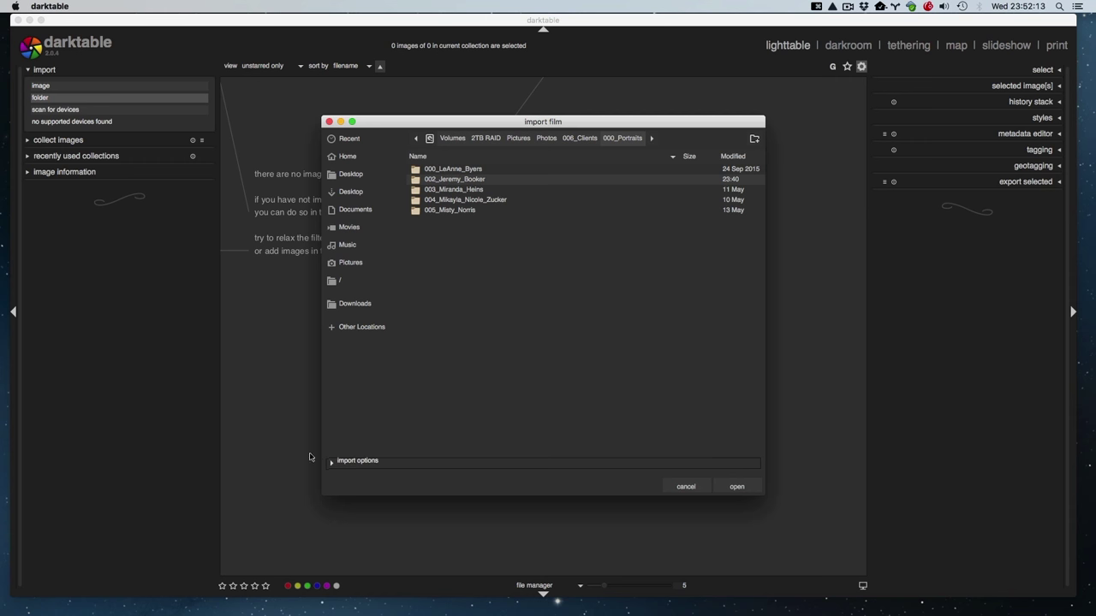
click(332, 464)
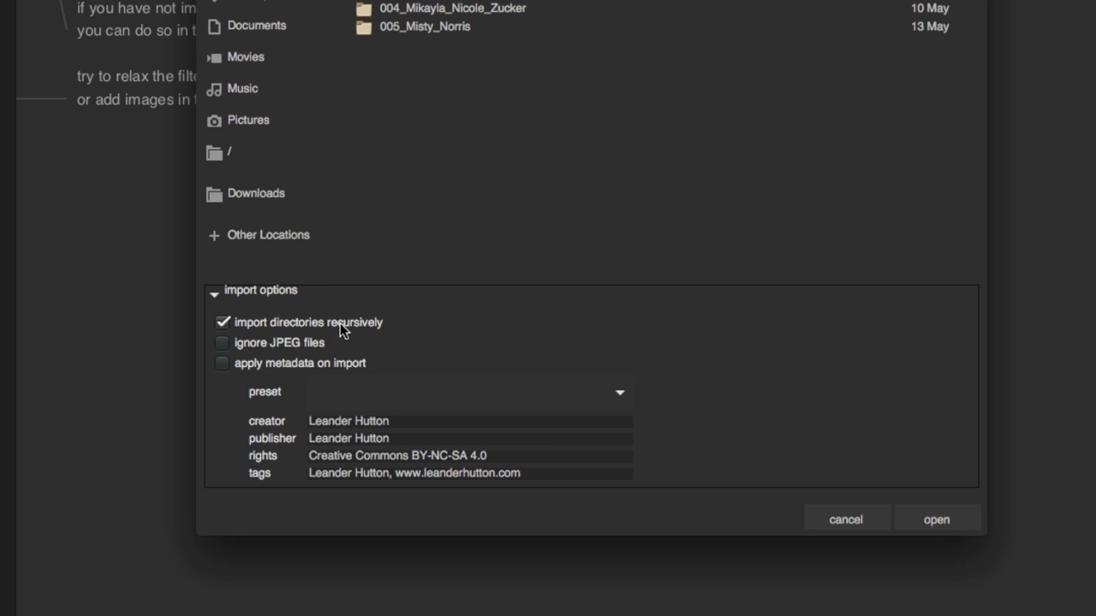
click(323, 367)
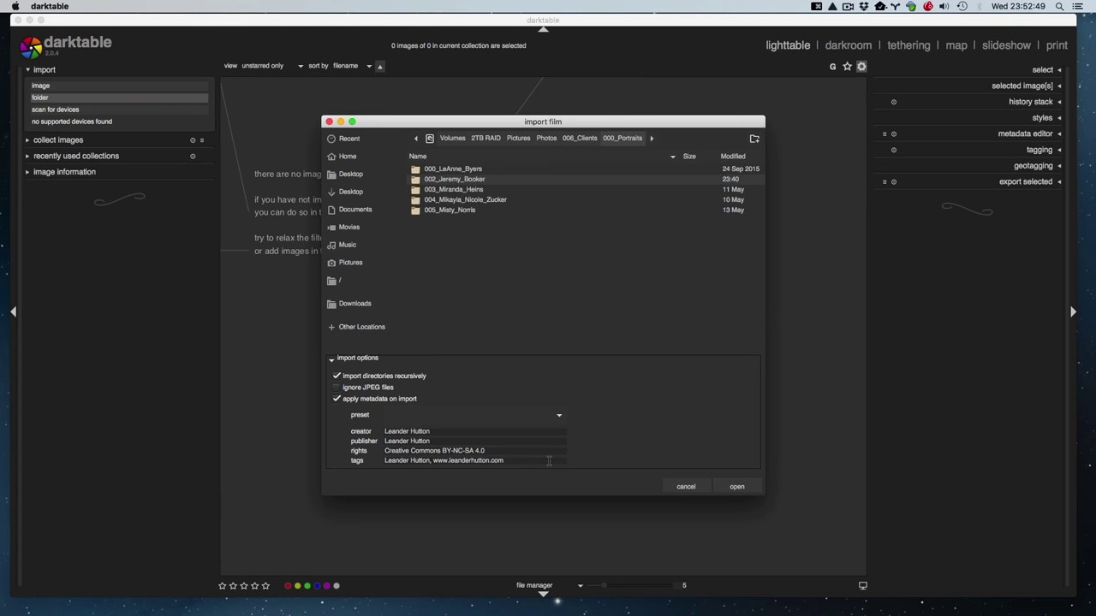
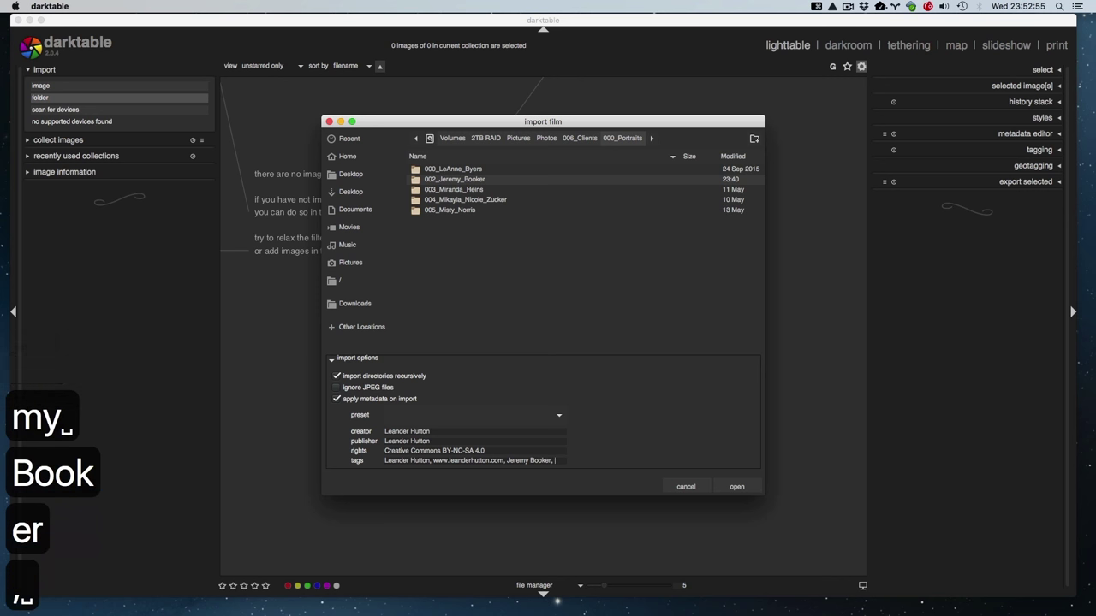
Append the client's name, Boone, NC, AppState, Portrait and Headshot to the tags, then import the folder
text(oone, NC)
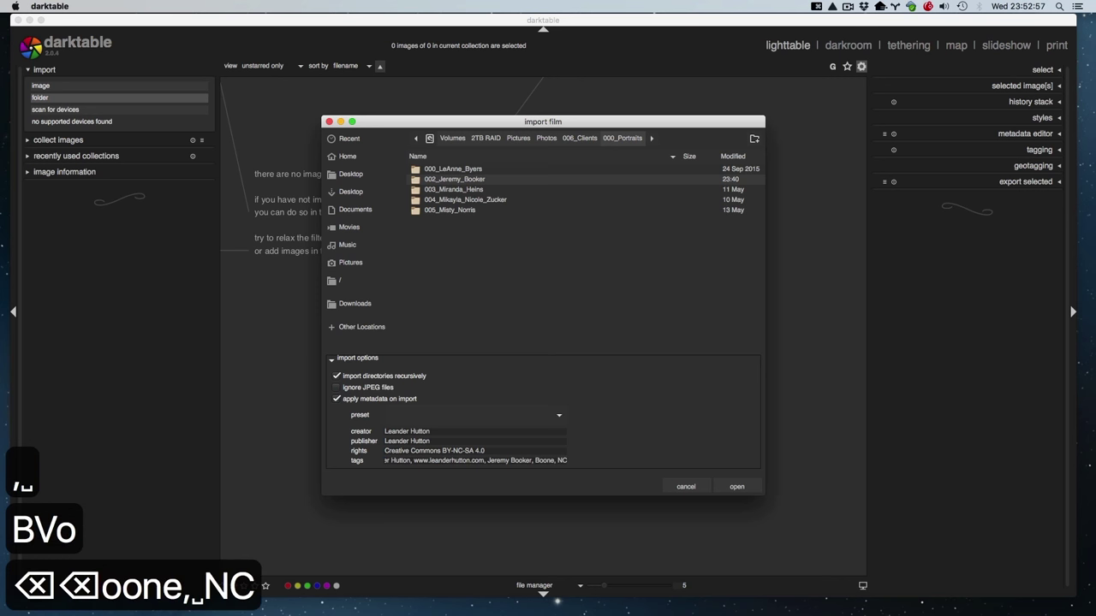
text(, AppSta)
text(te)
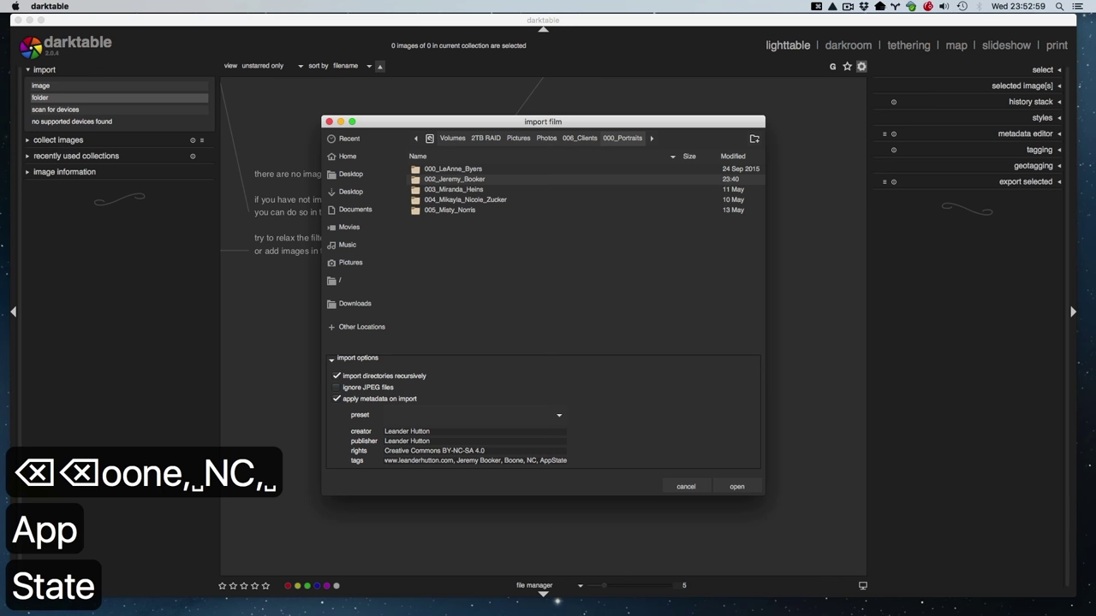
text(, Portrait)
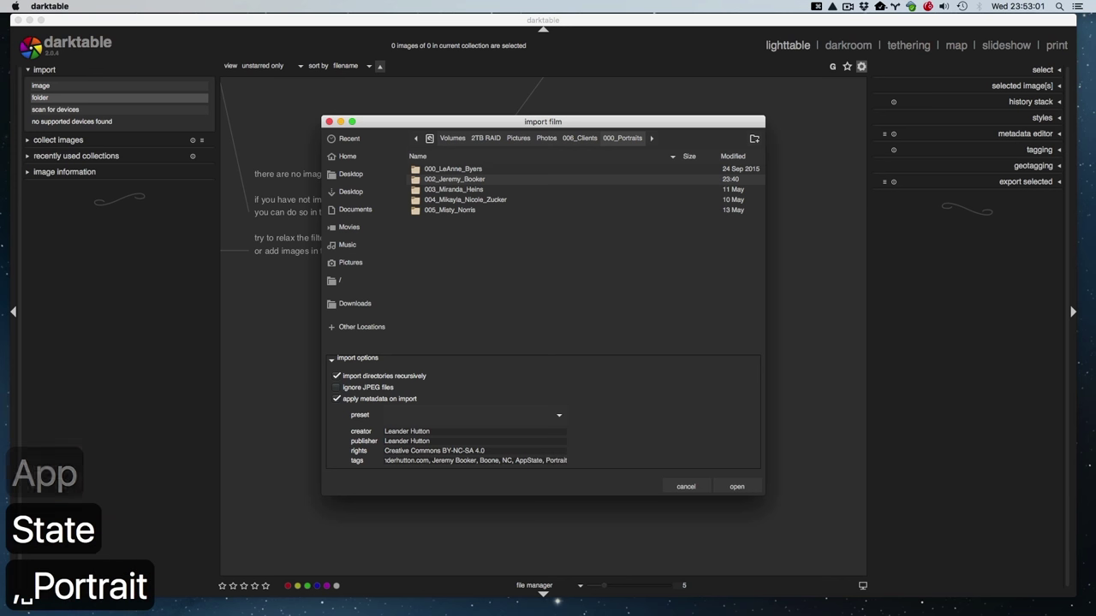
text(, Headshot)
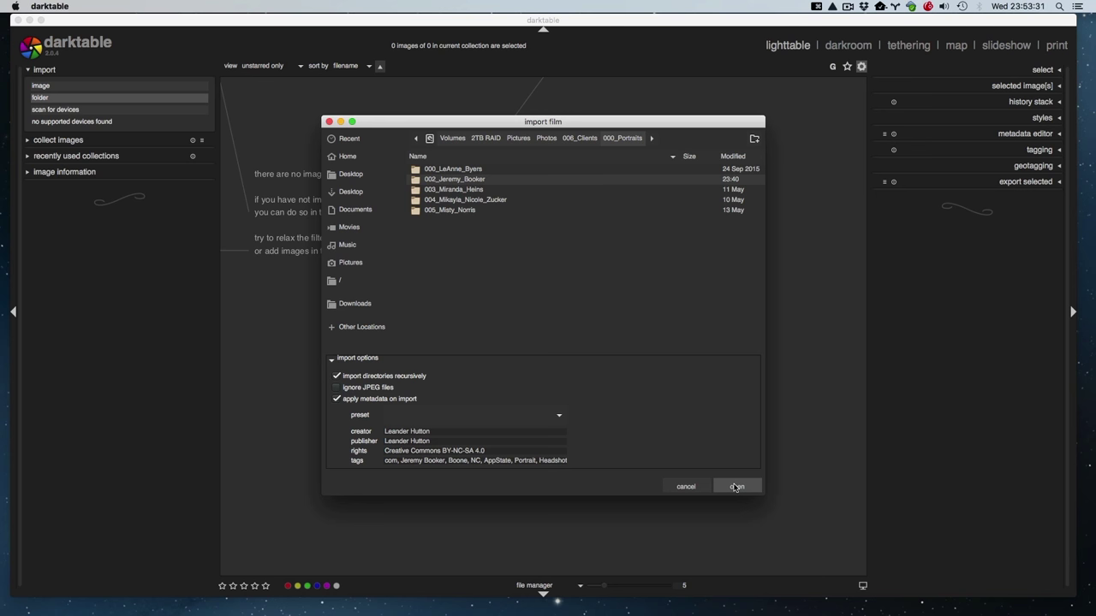
click(734, 488)
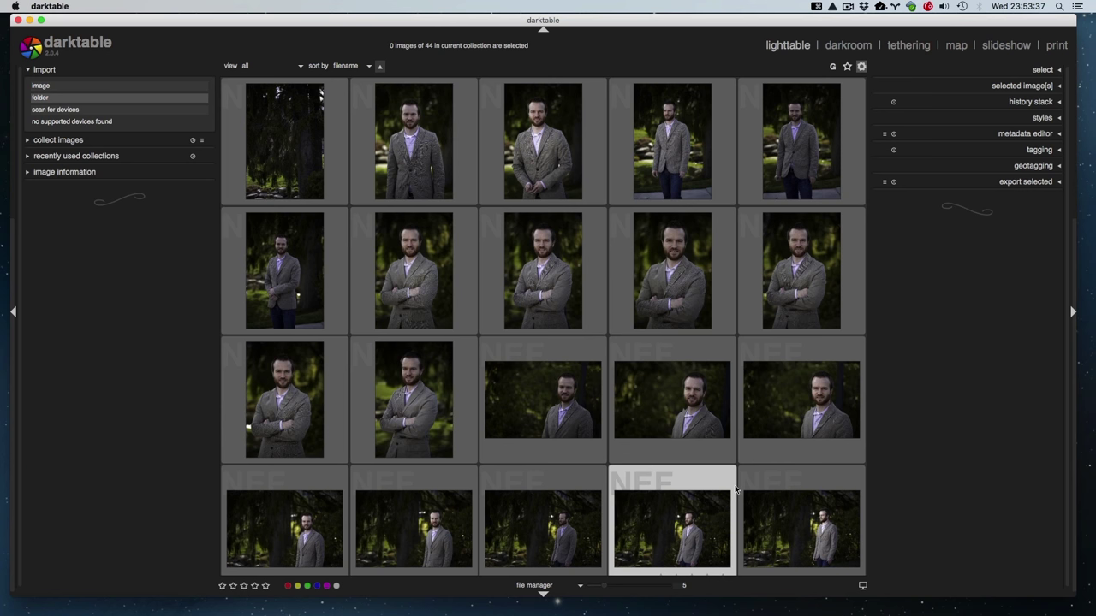
click(861, 66)
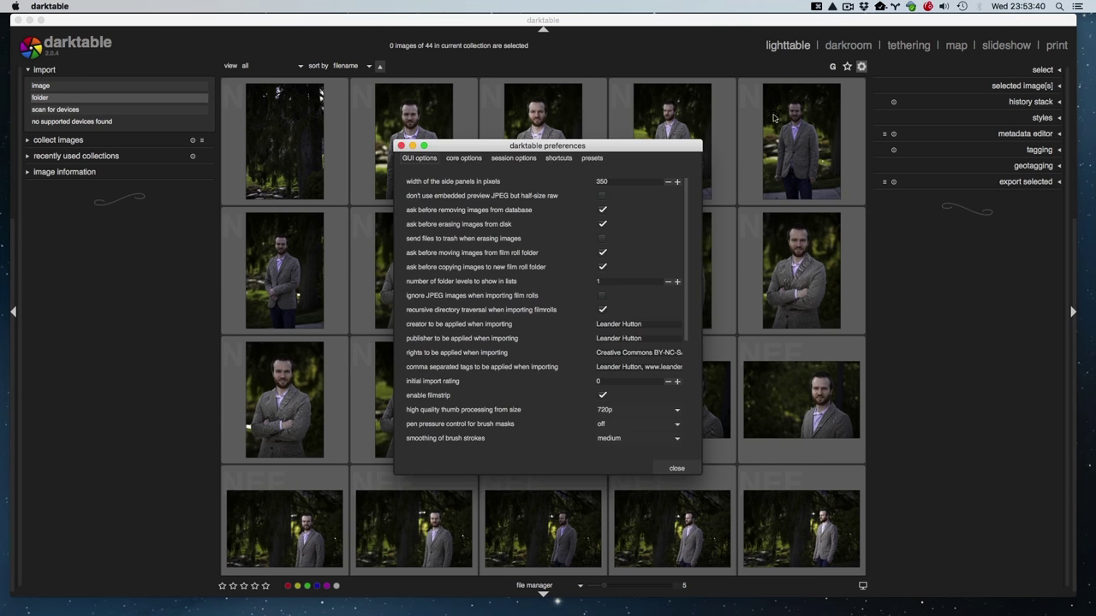
click(454, 162)
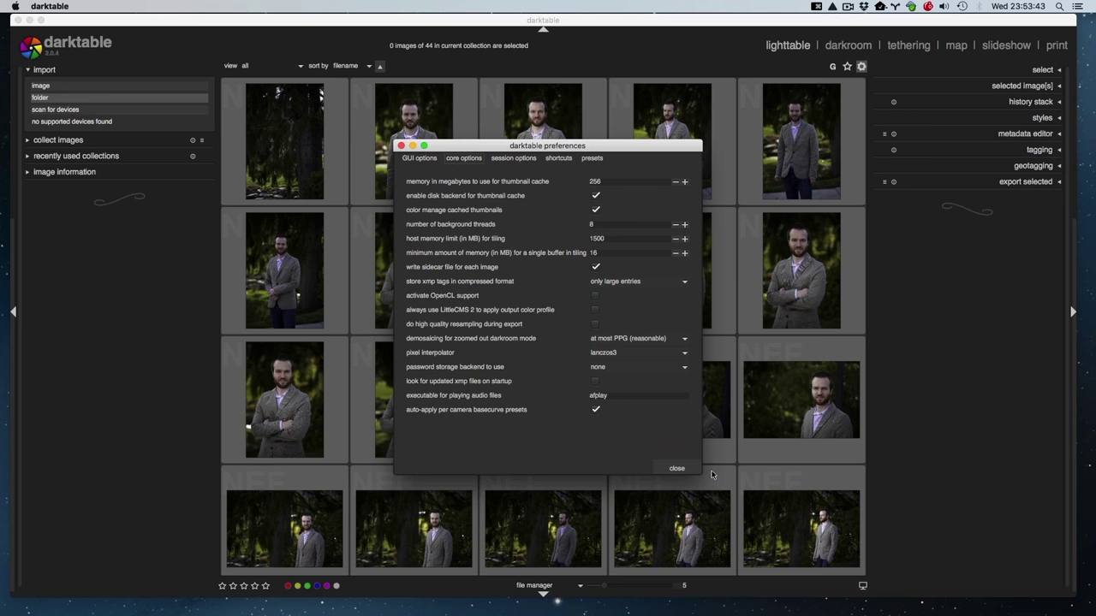
click(676, 468)
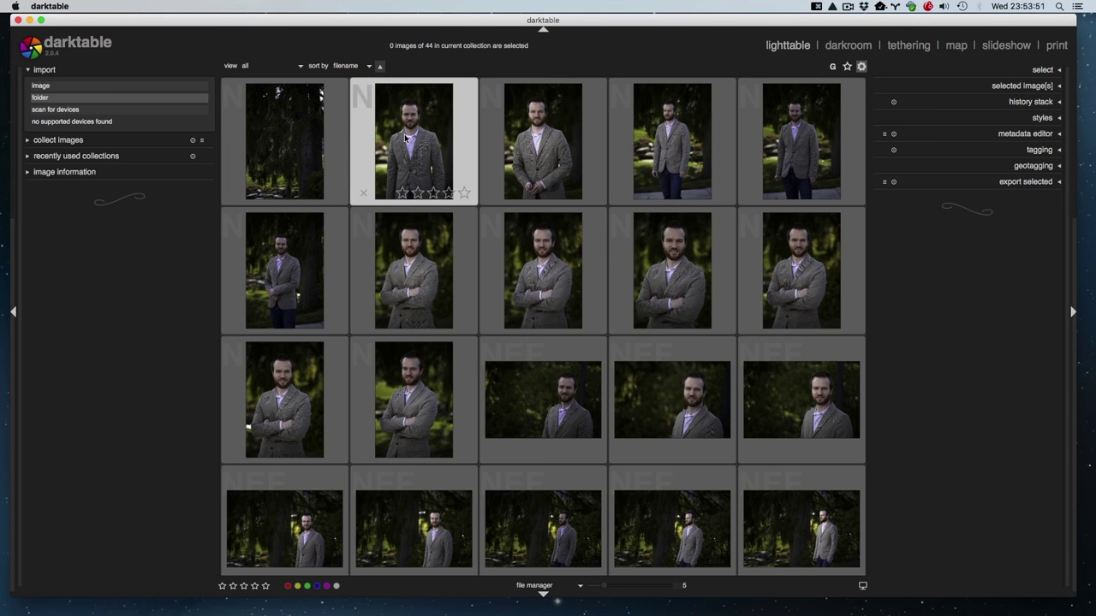
click(322, 135)
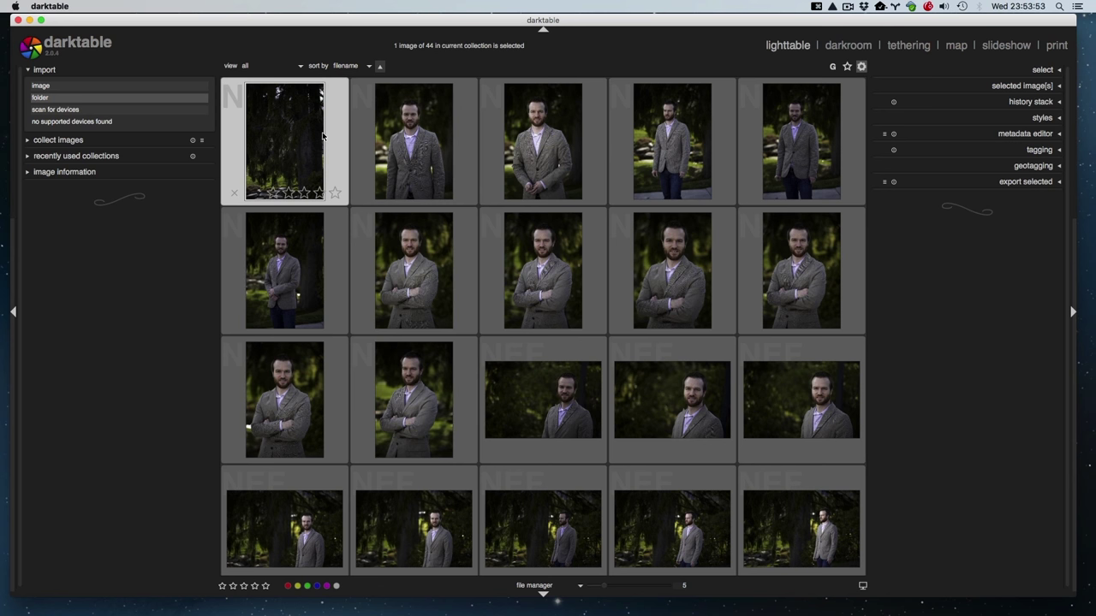
double_click(322, 135)
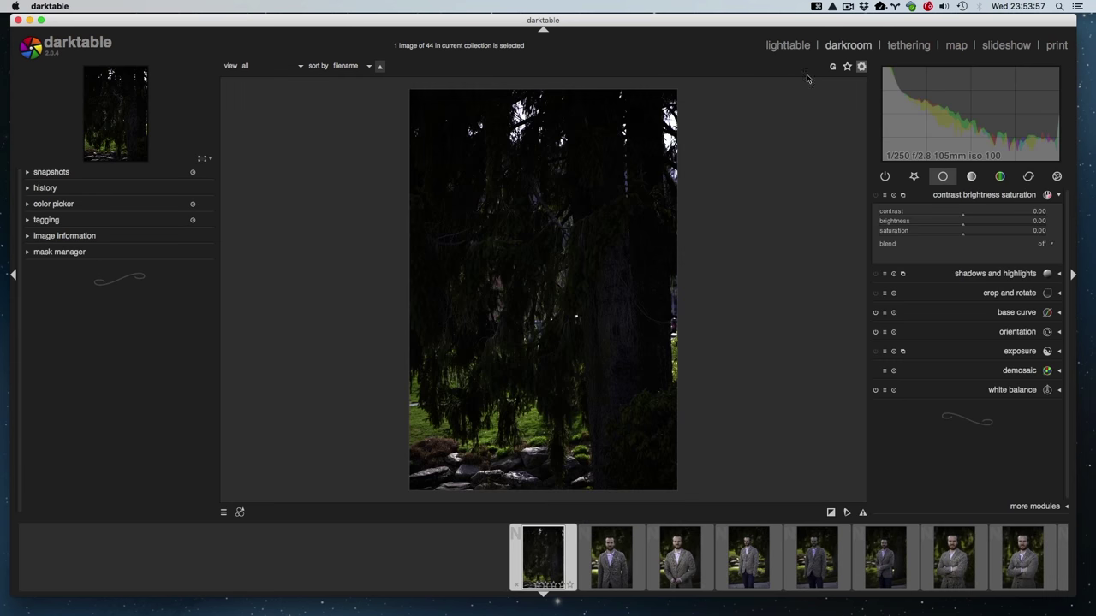
click(788, 46)
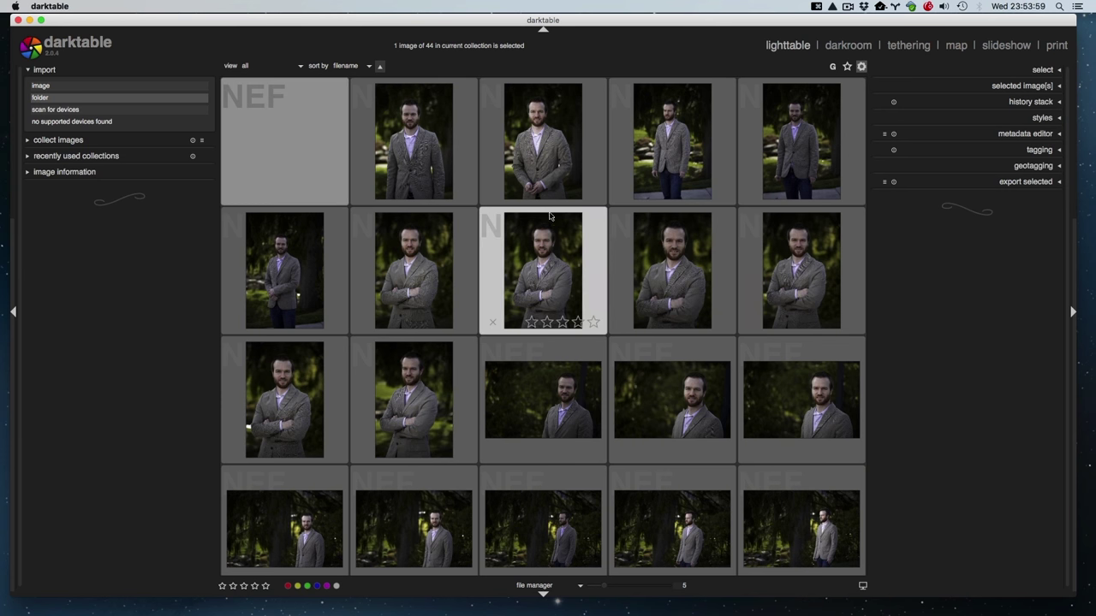
scroll(546, 219, down, 2)
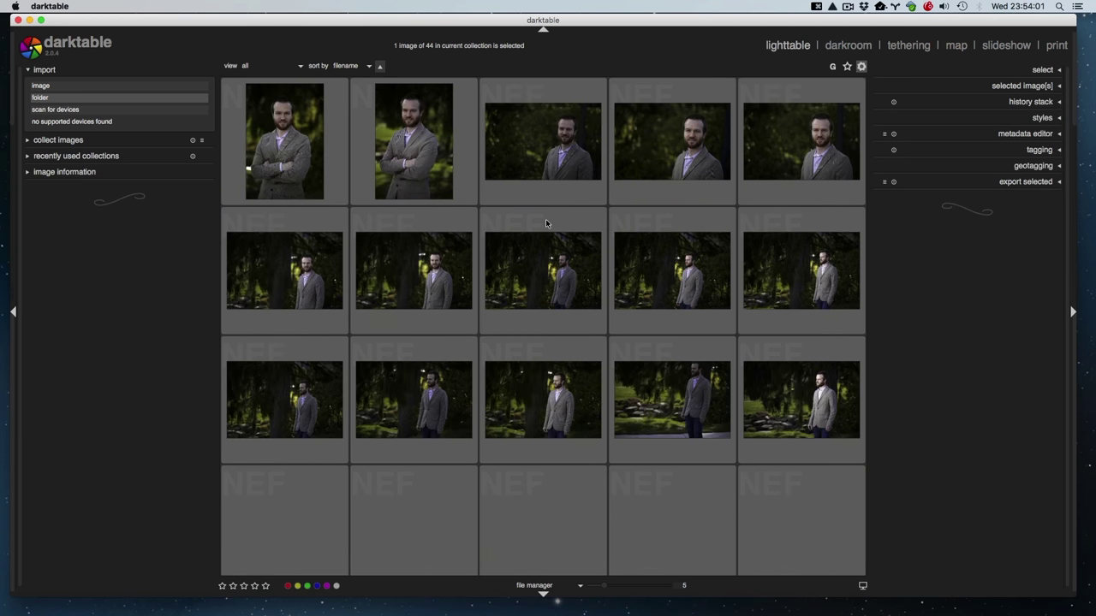
scroll(545, 224, down, 2)
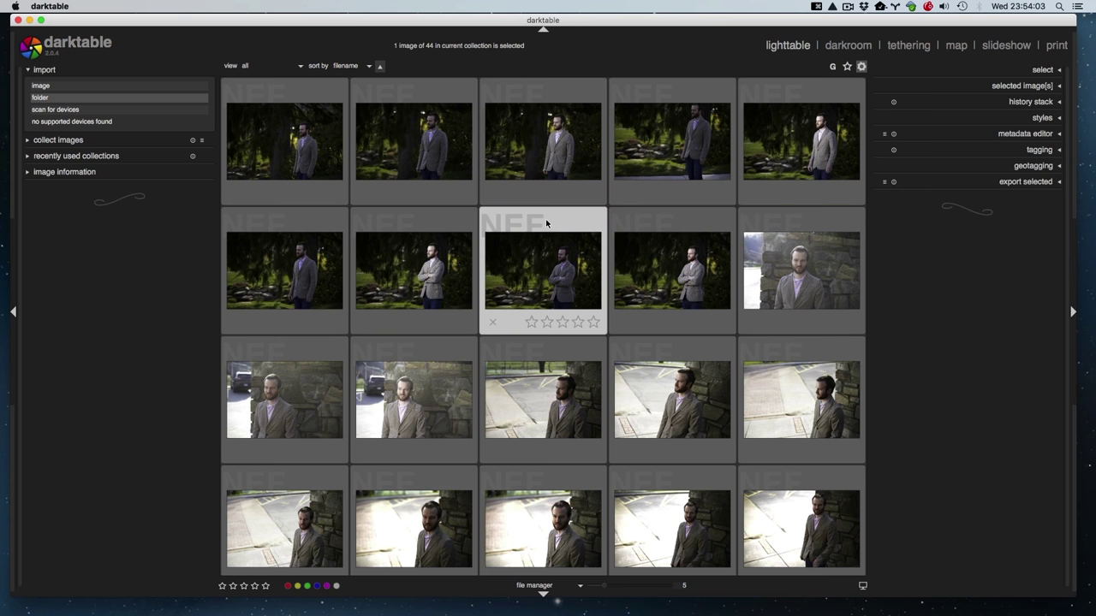
Try system display and linear Rec709 display profiles, settling on sRGB
click(863, 586)
click(852, 569)
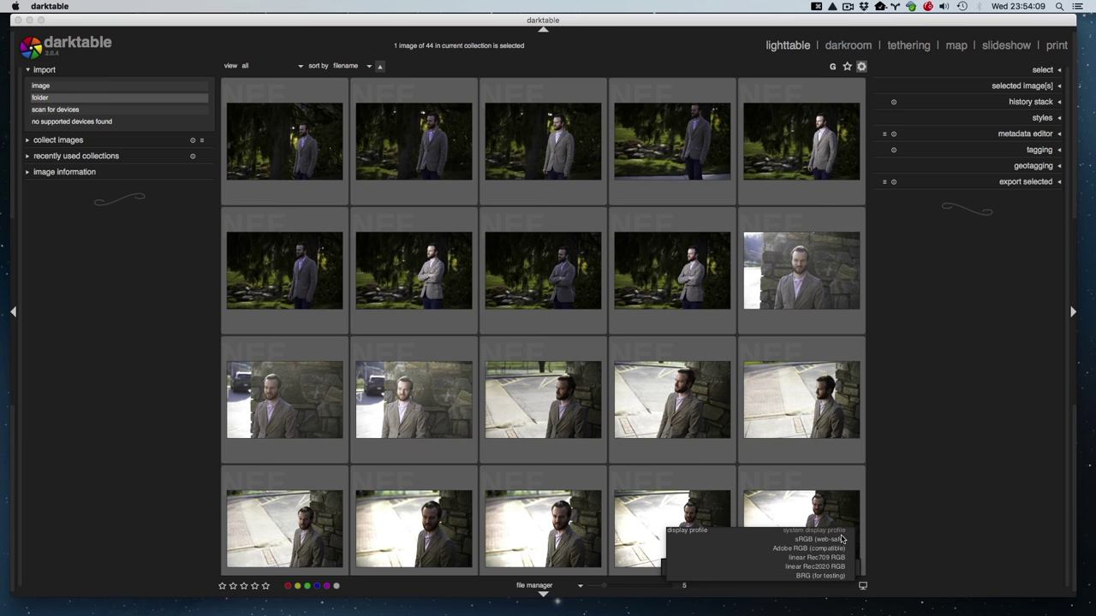
click(841, 537)
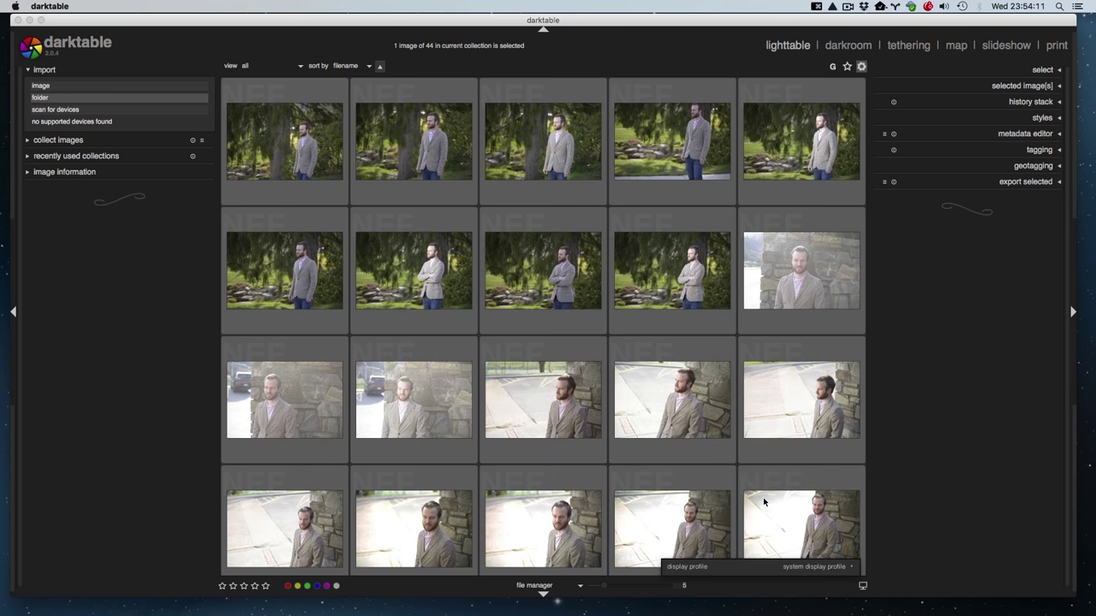
scroll(761, 502, up, 2)
scroll(778, 396, up, 1)
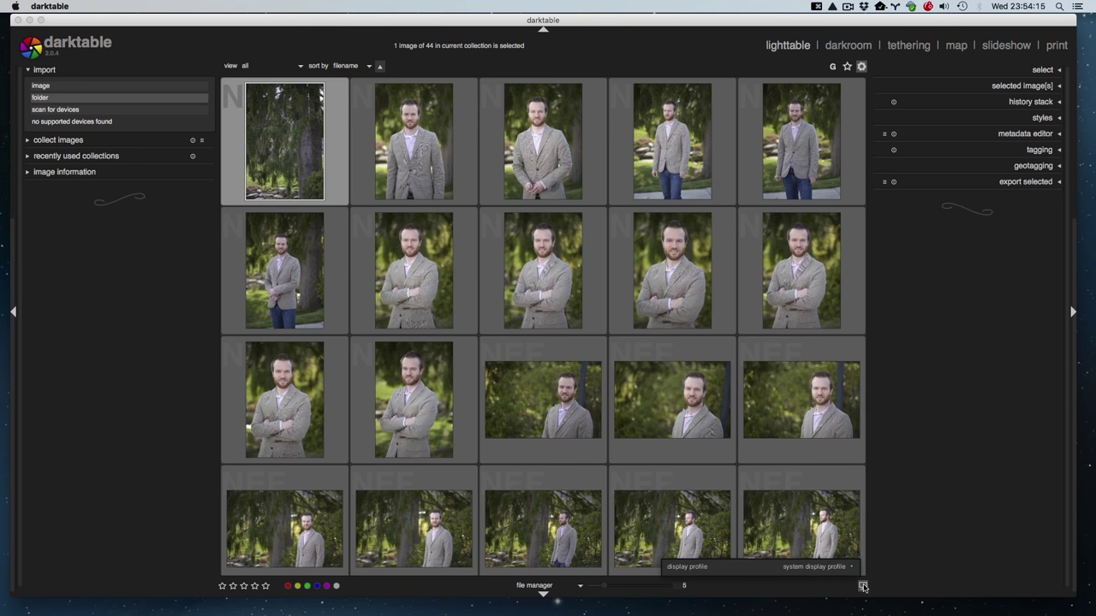
click(834, 568)
click(839, 591)
click(835, 567)
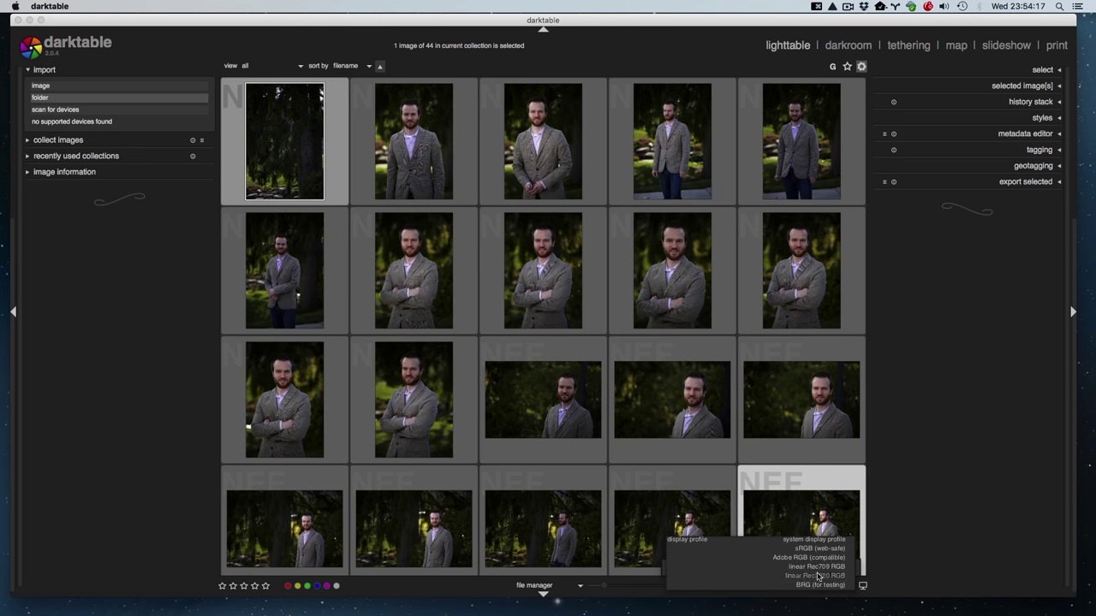
click(829, 549)
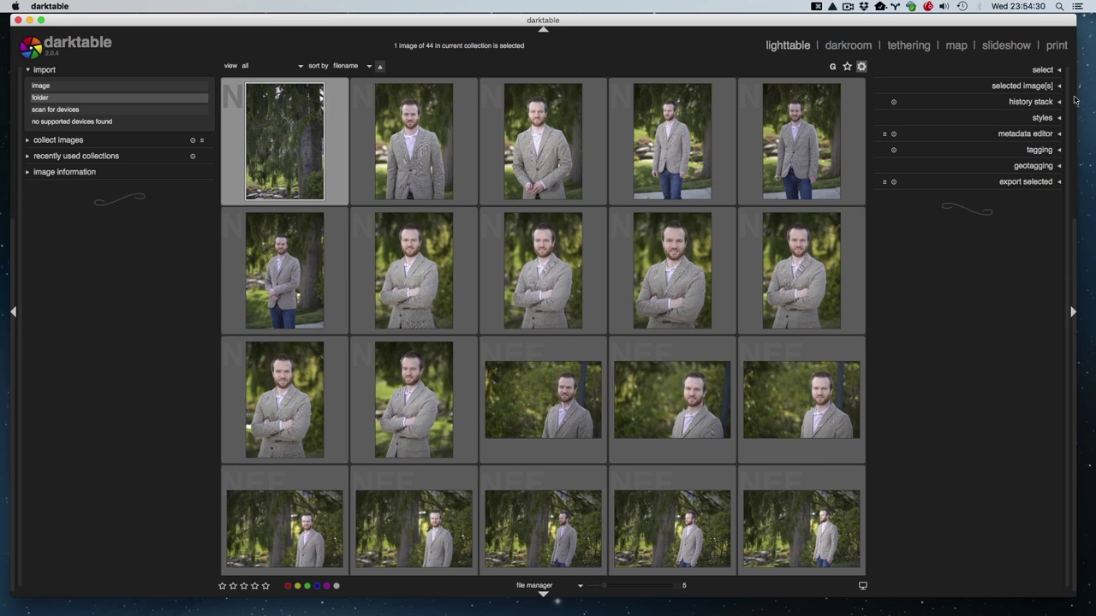
Expand the select, selected images, history stack and metadata editor panels
click(1057, 72)
click(1044, 130)
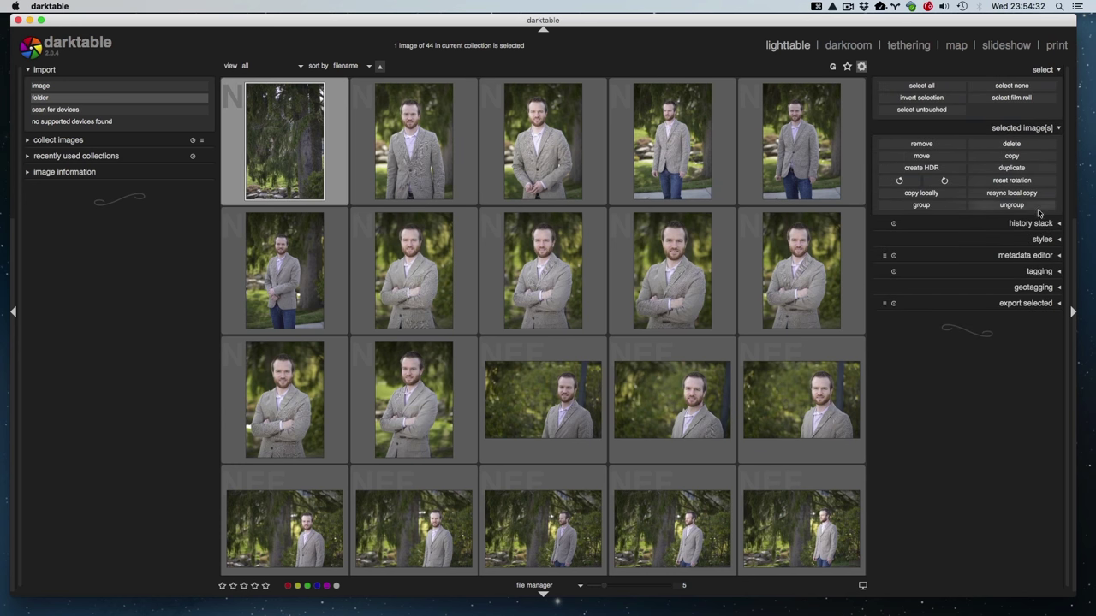
click(1040, 225)
click(1033, 292)
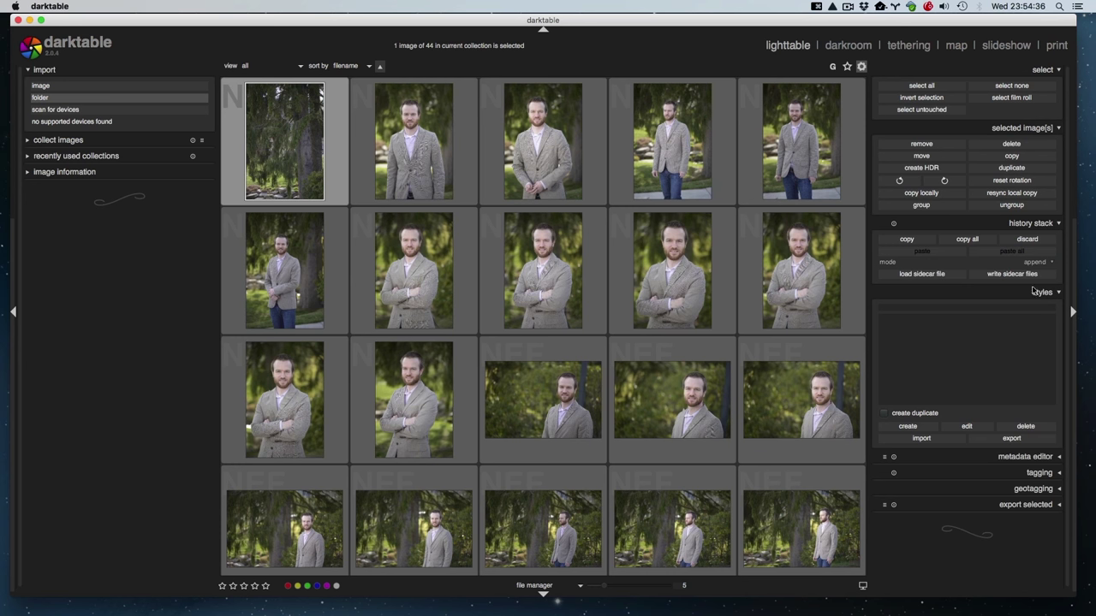
click(1034, 292)
click(1038, 308)
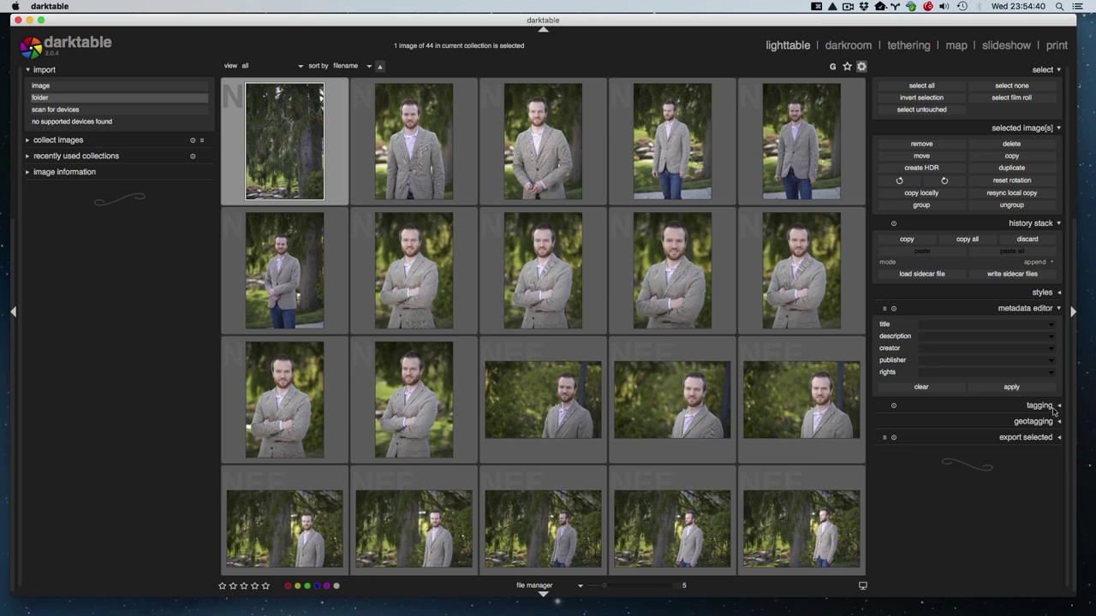
Show the tagging lists, export settings and the collect images filter
click(1051, 409)
scroll(1063, 414, down, 3)
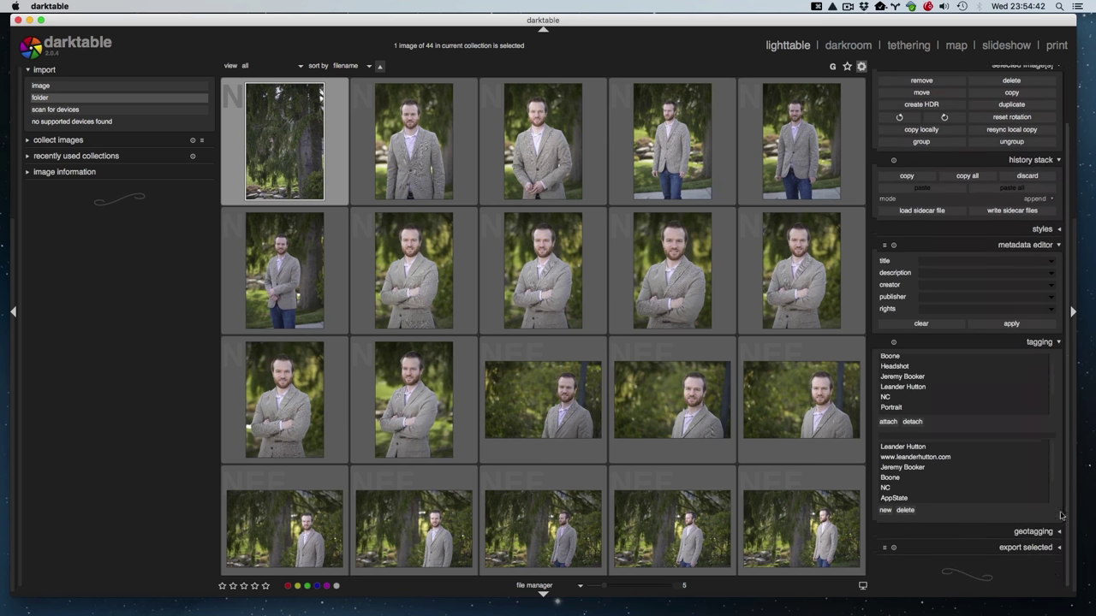
click(1039, 549)
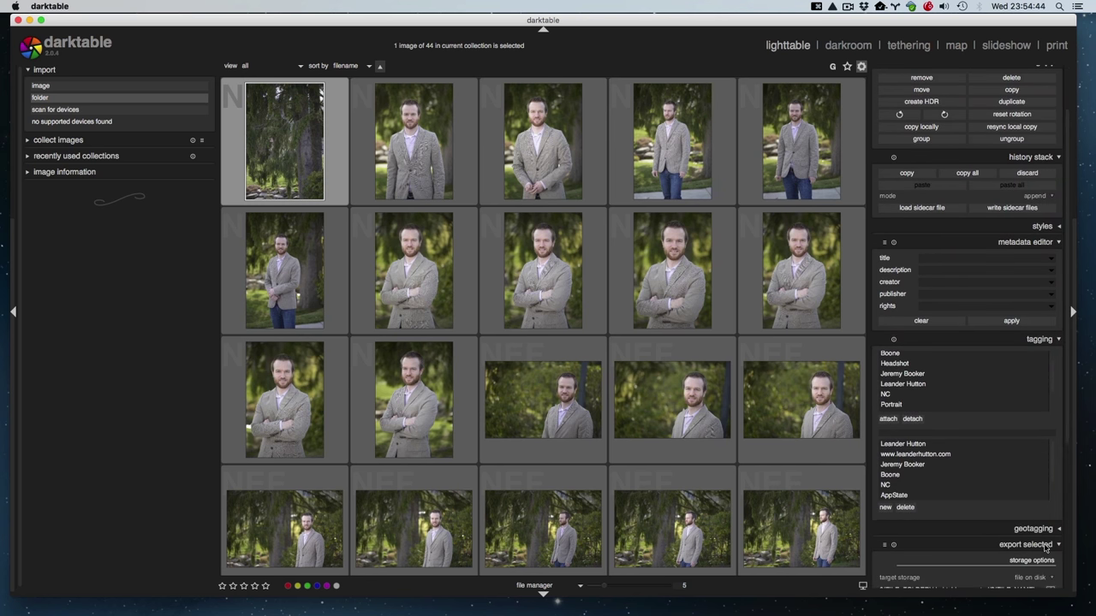
scroll(1066, 407, up, 3)
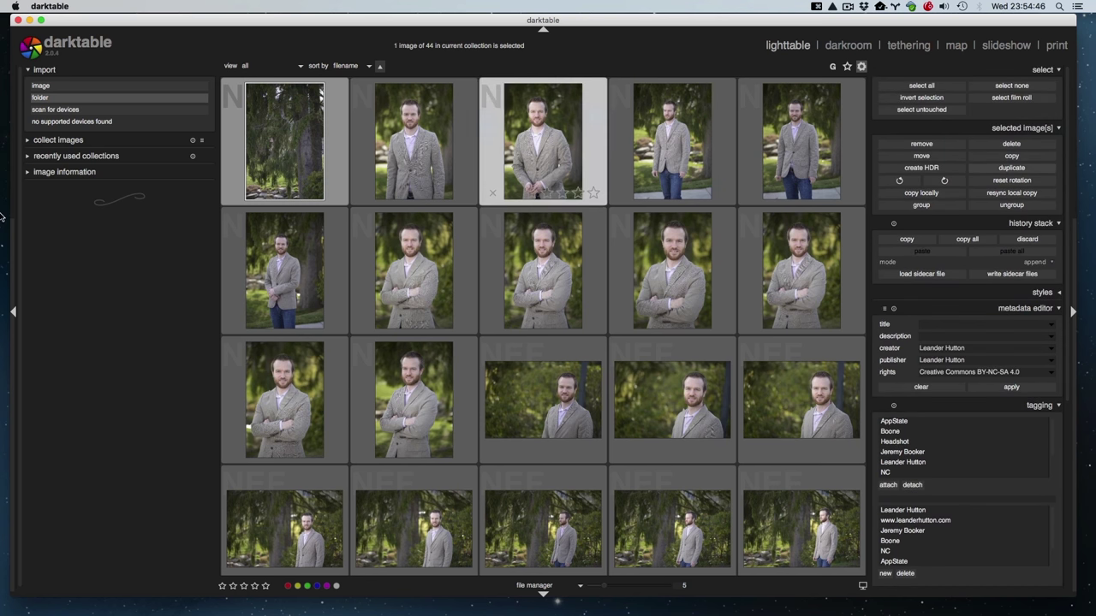
click(34, 141)
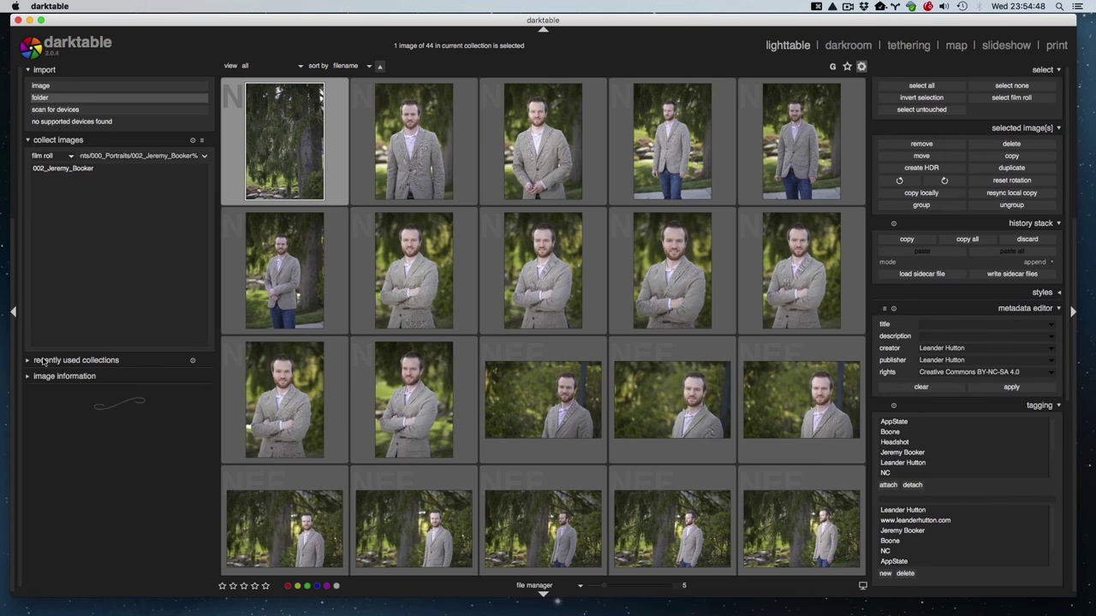
Expand the image information panel and switch the collection property from film roll to folders
click(32, 383)
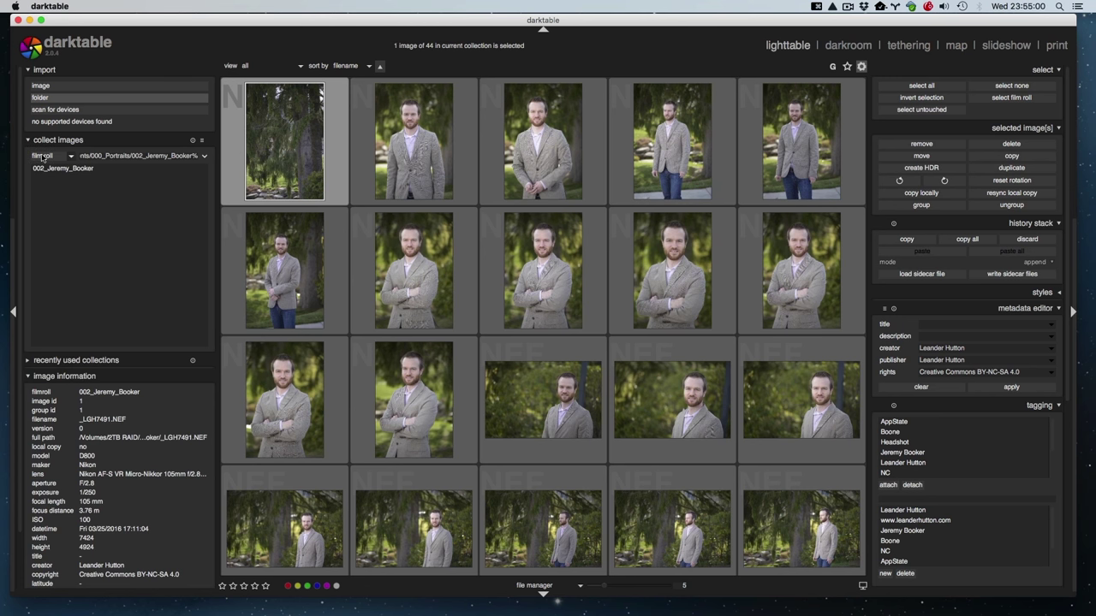
click(71, 158)
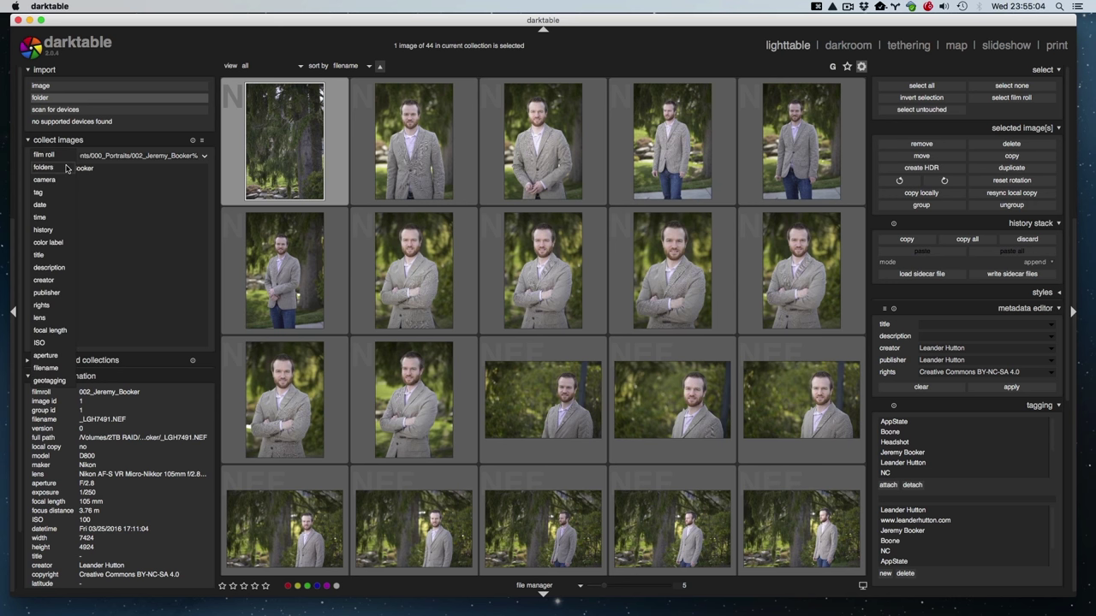
click(67, 168)
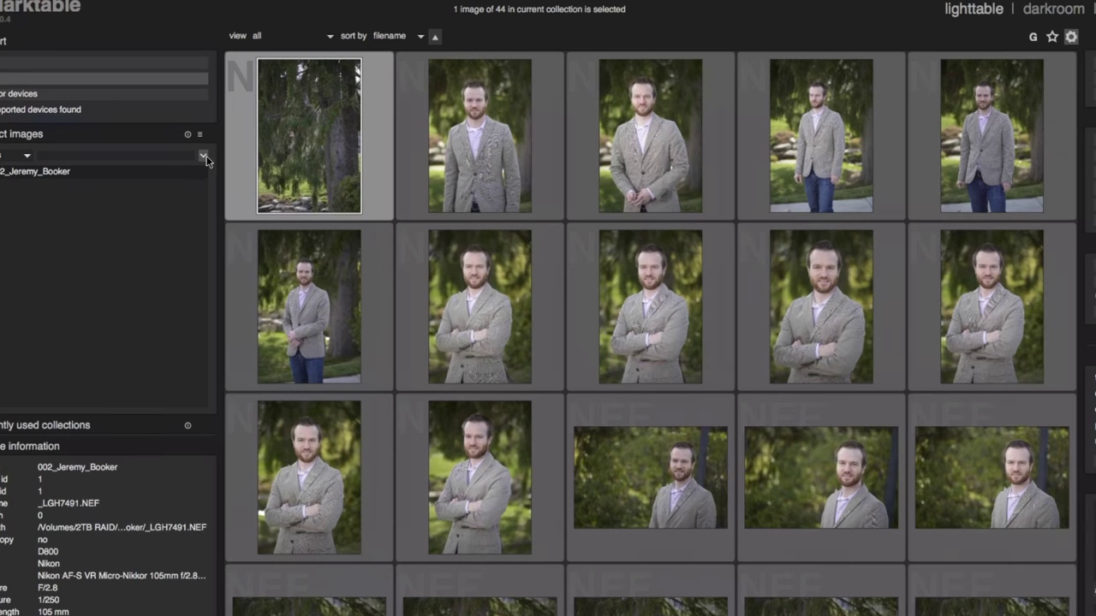
Add a narrowing lens rule keeping only the 29 shots from the 105mm Micro-Nikkor
click(206, 158)
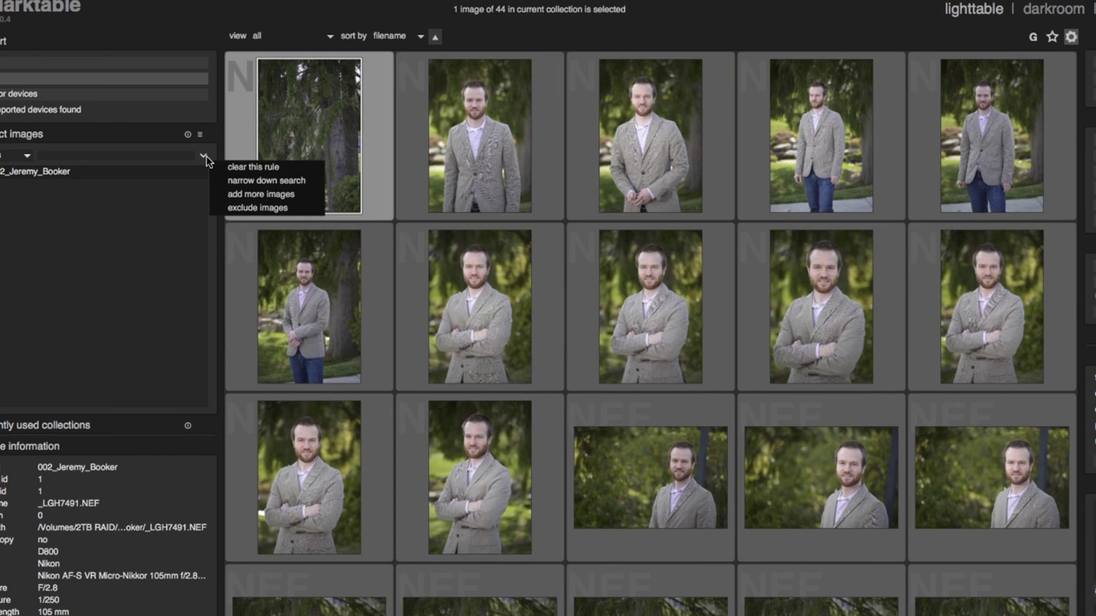
click(228, 181)
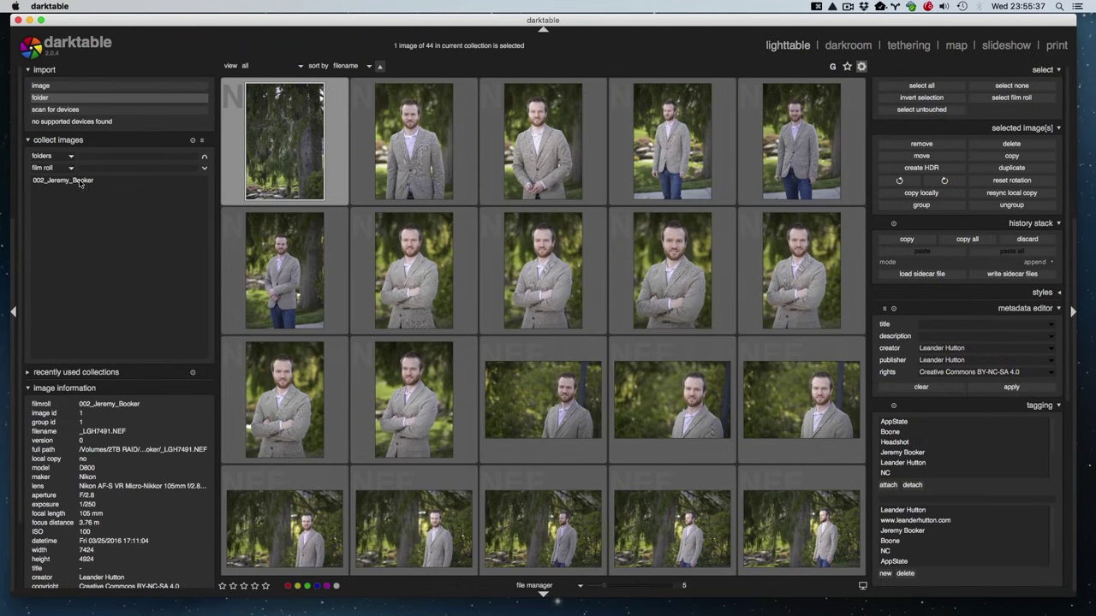
click(64, 171)
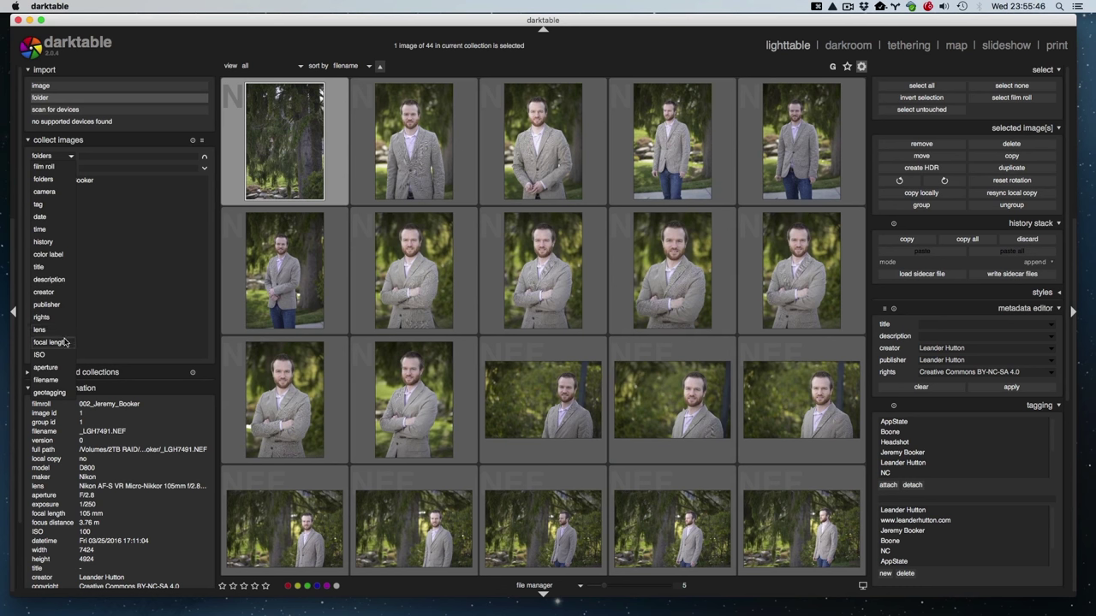
click(64, 329)
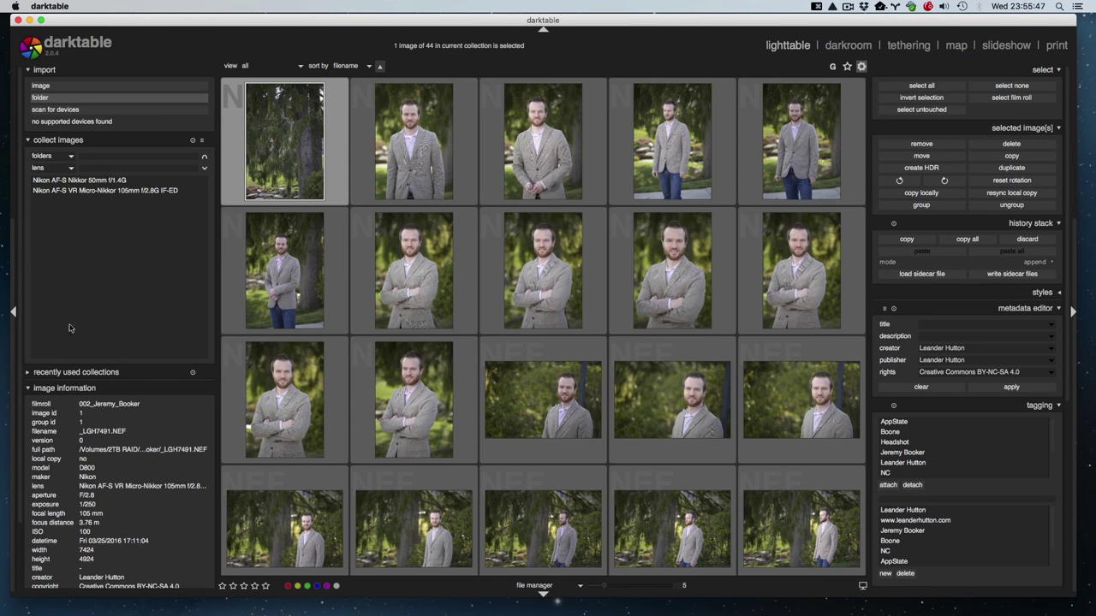
click(104, 190)
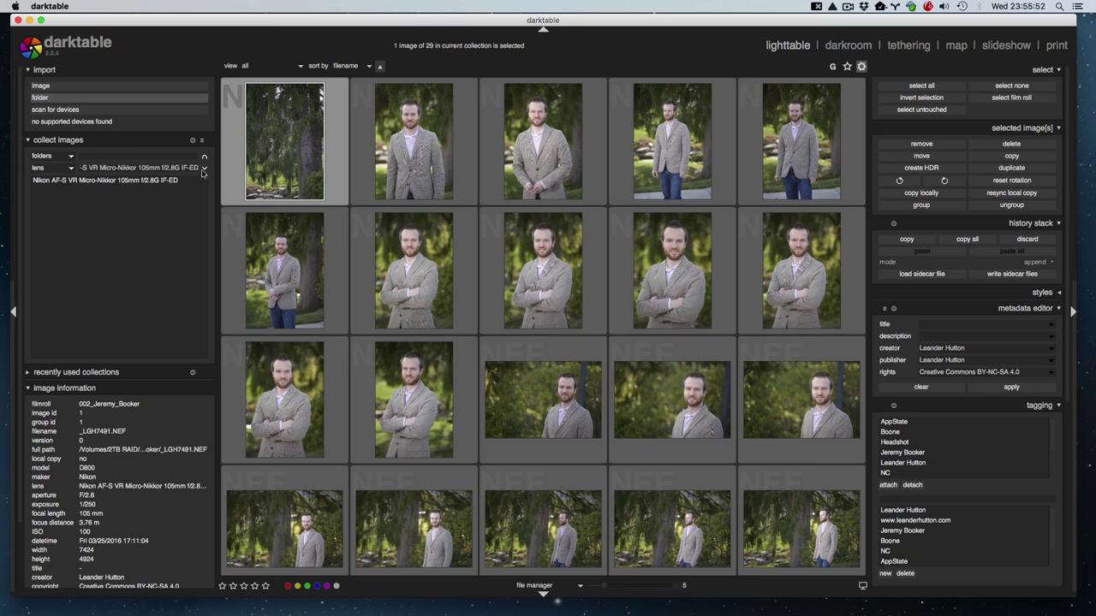
scroll(389, 281, down, 5)
scroll(389, 280, up, 5)
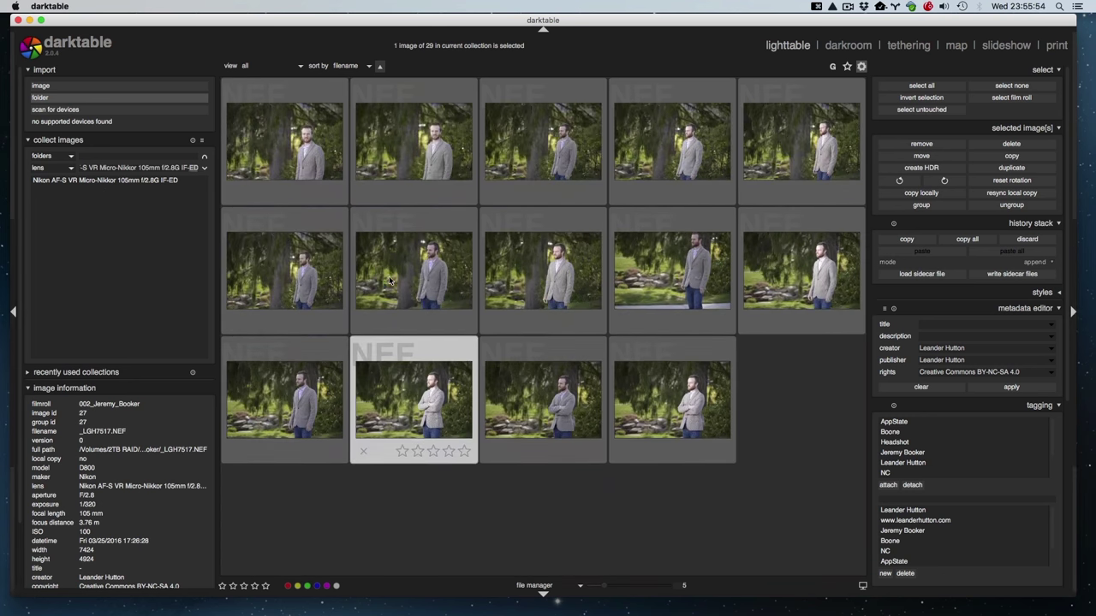
Clear the lens rule to restore all 44 images and add a new narrowing rule
click(204, 173)
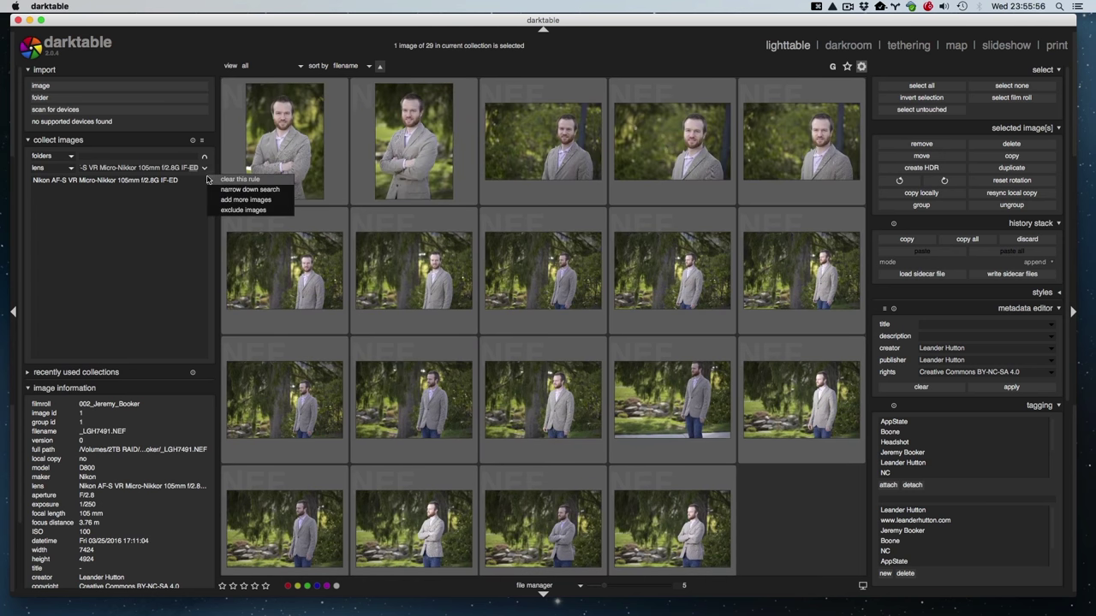
click(227, 179)
click(206, 159)
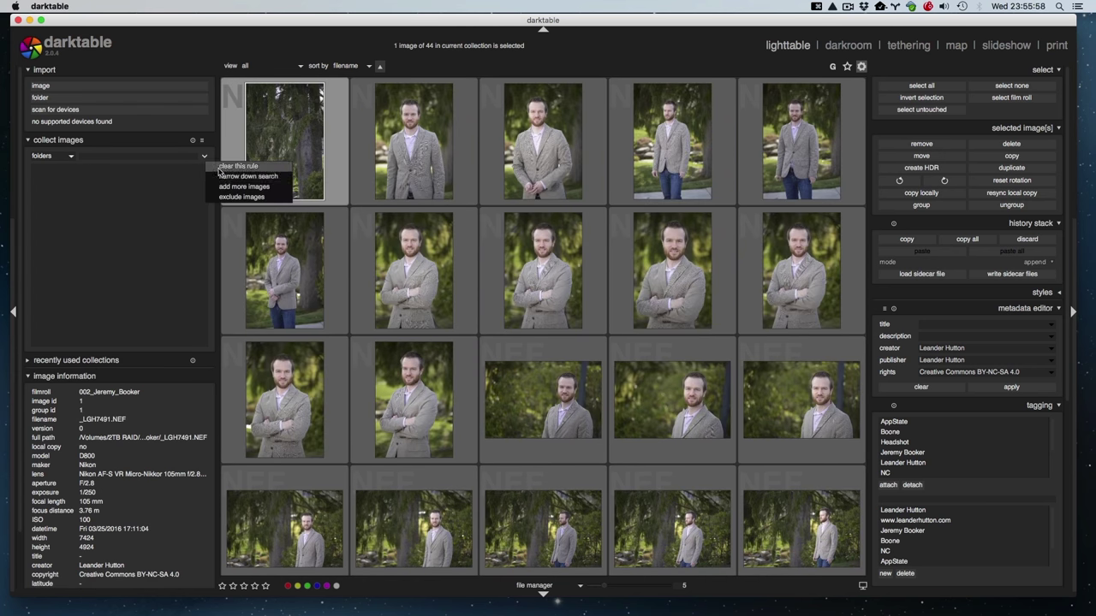
click(235, 176)
click(55, 168)
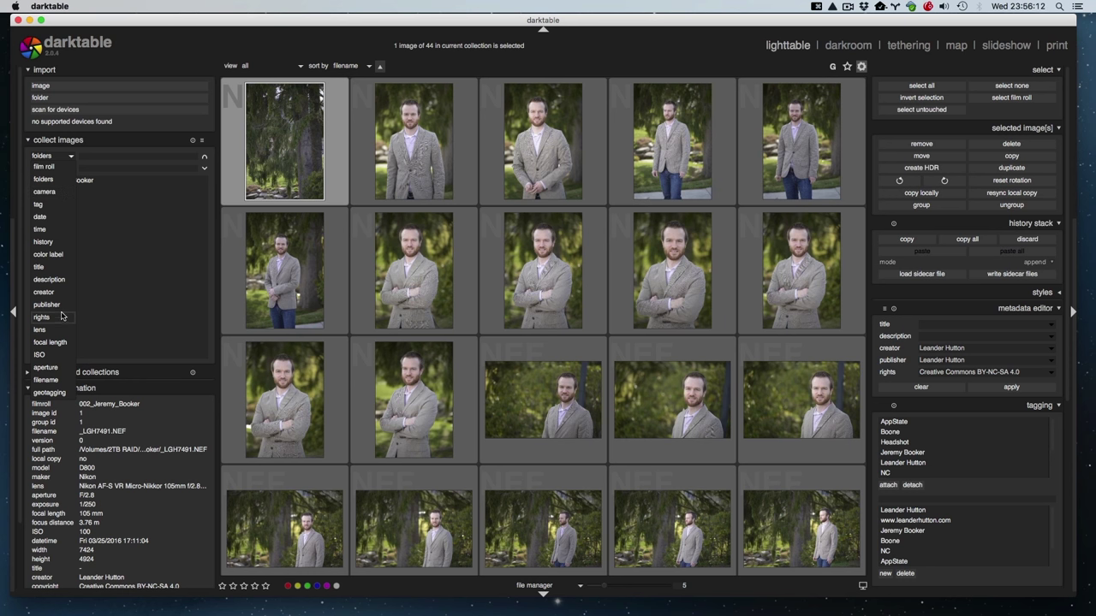
Filter the new rule to focal length 50 mm (15 shots), then clear it back to 44
key(Escape)
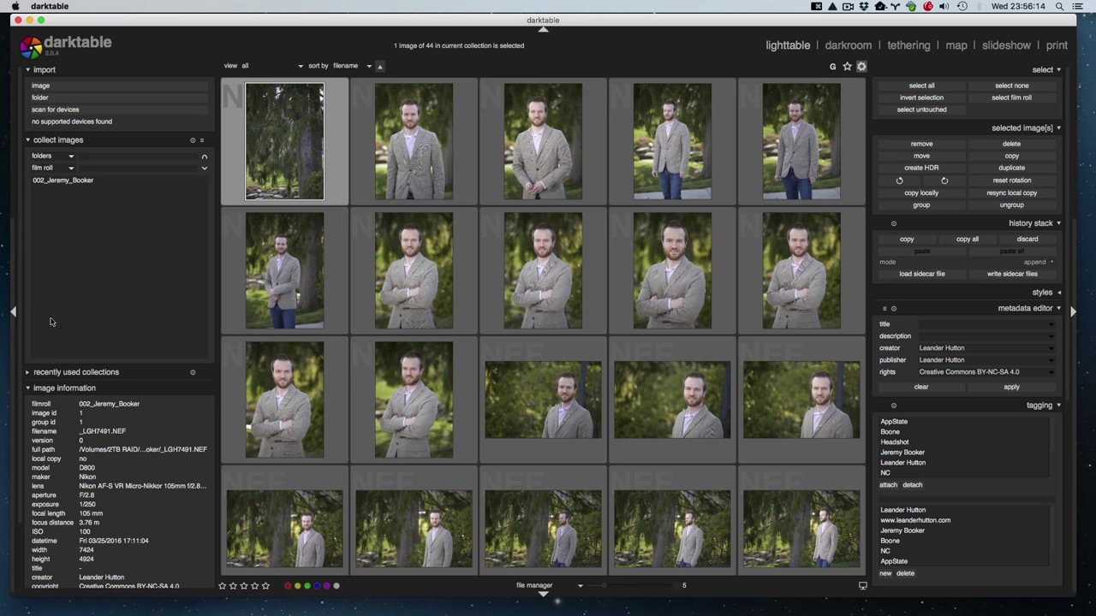
click(60, 169)
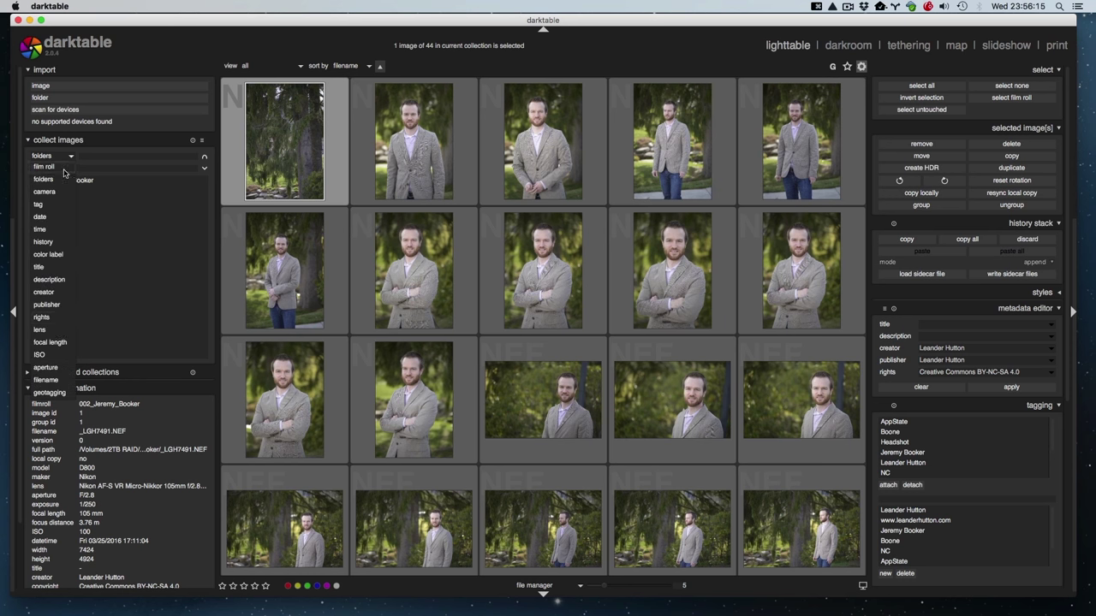
click(51, 355)
click(48, 182)
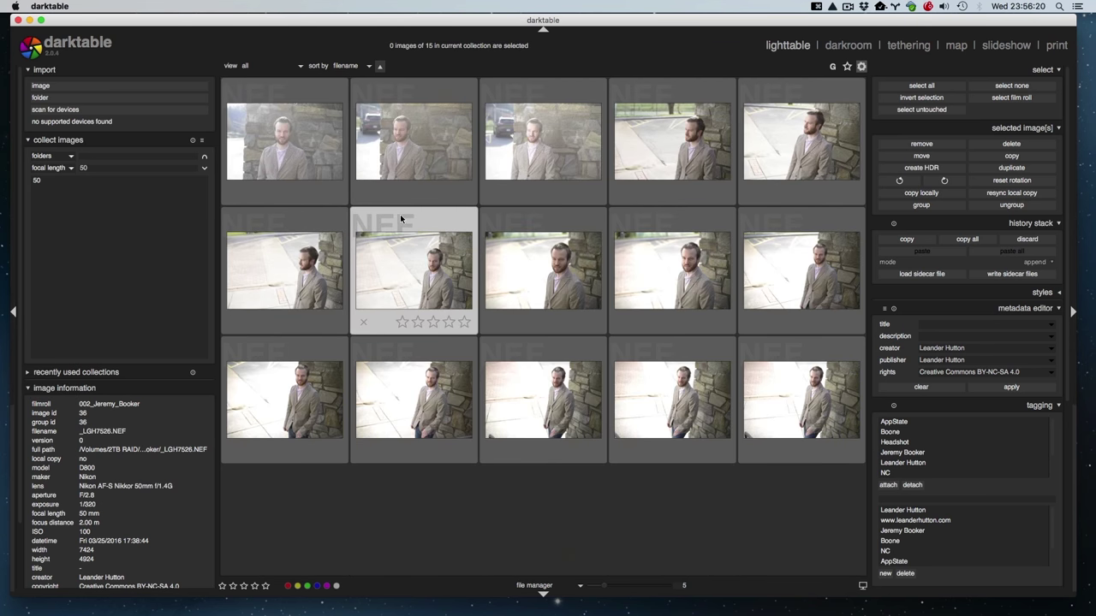
click(204, 168)
click(220, 176)
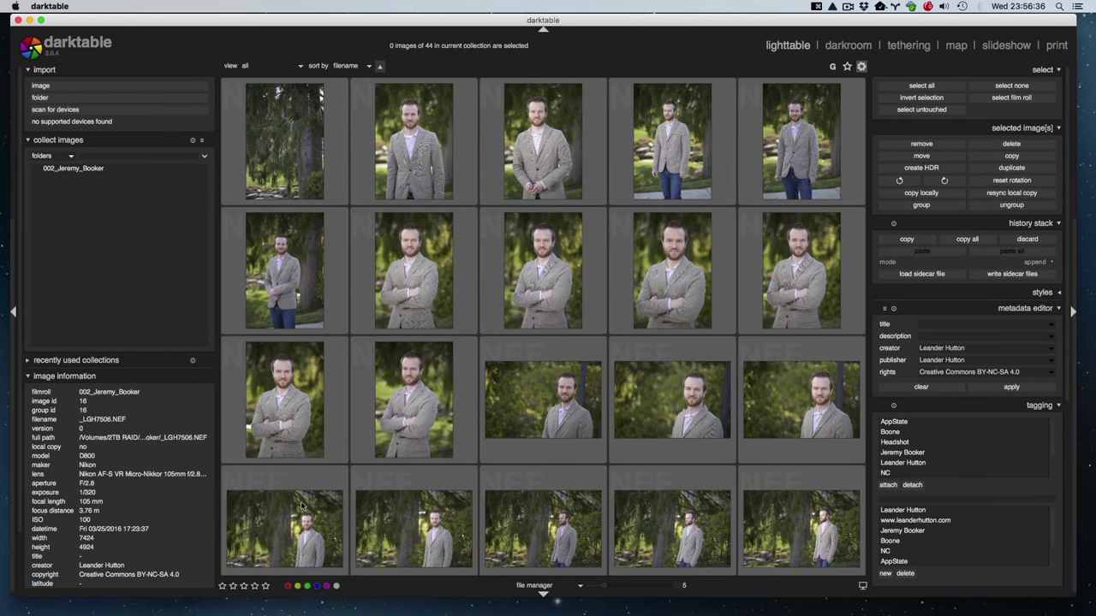
Label the first row-two portrait red and the second yellow
click(304, 270)
click(287, 586)
key(Right)
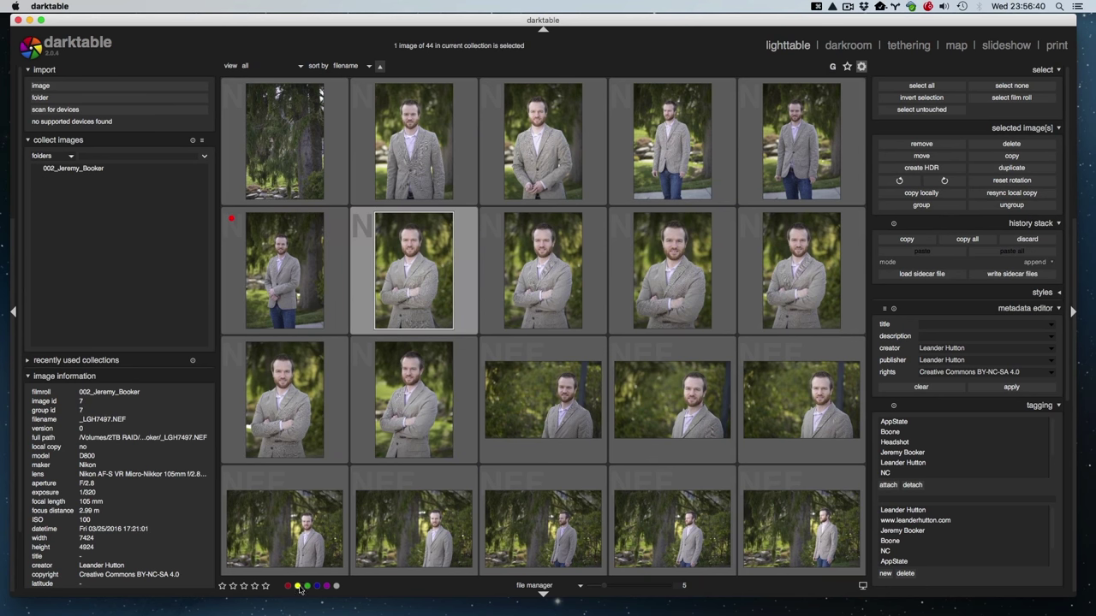
click(297, 586)
key(Right)
Label the third row-two portrait green, then tag more portraits red, green and yellow via F1–F3
click(308, 586)
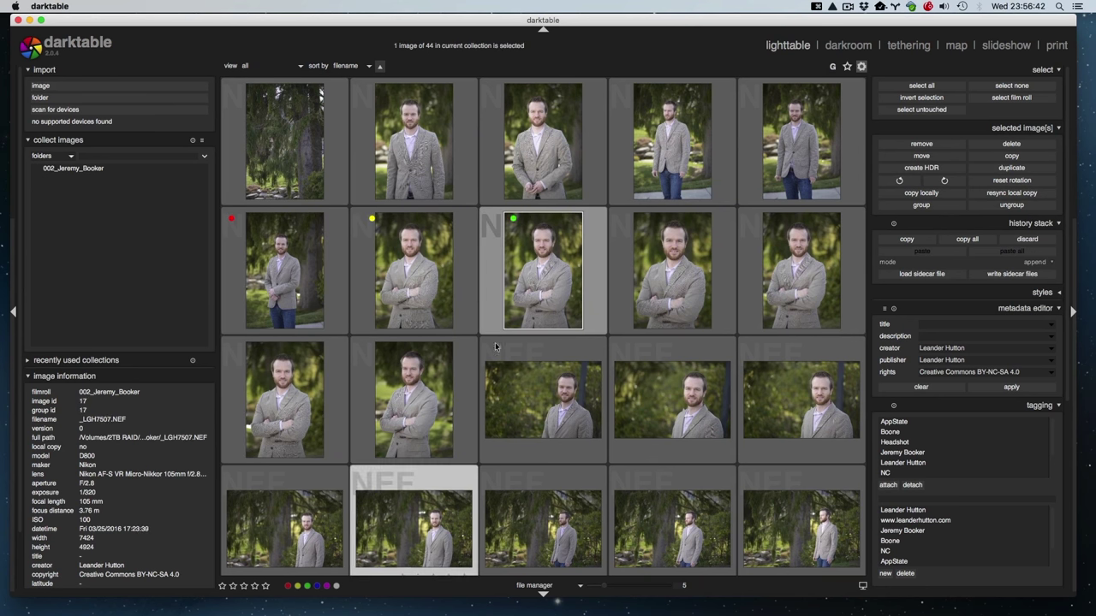
click(624, 285)
key(F3)
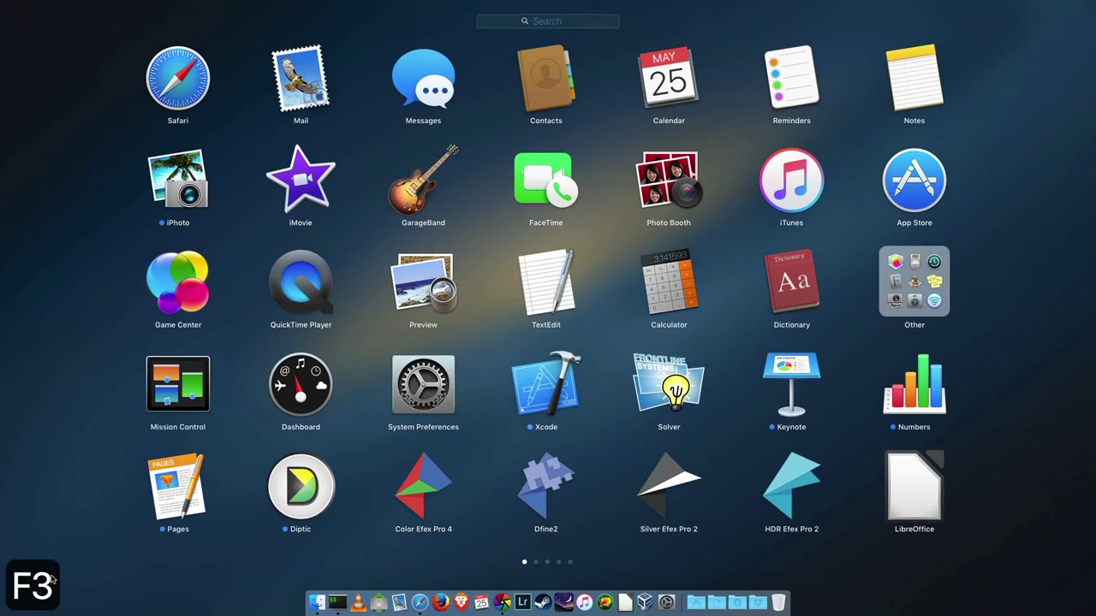
key(Escape)
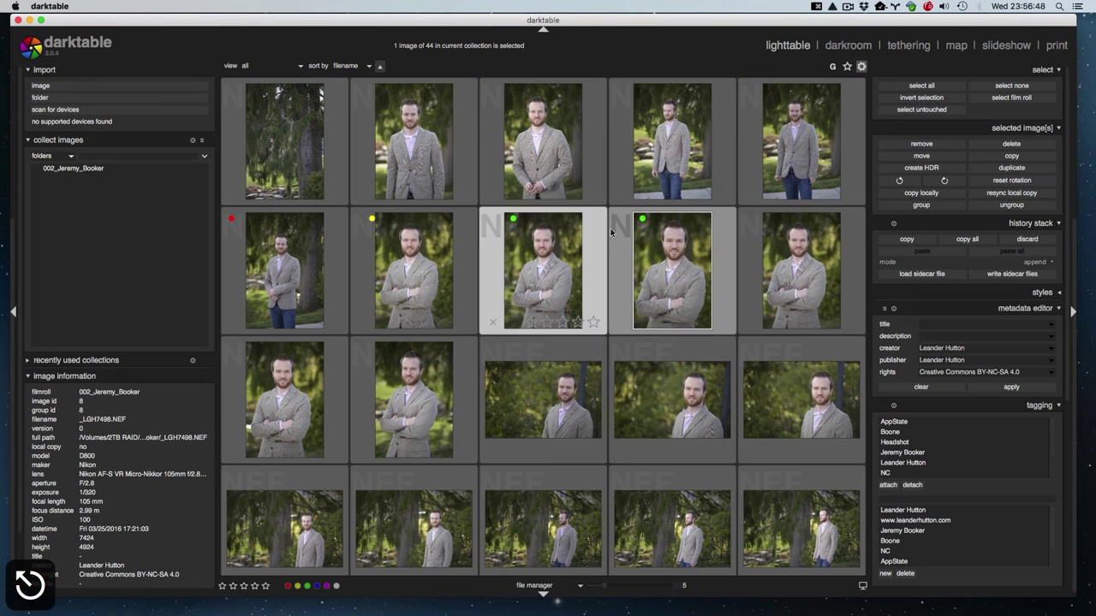
key(F1)
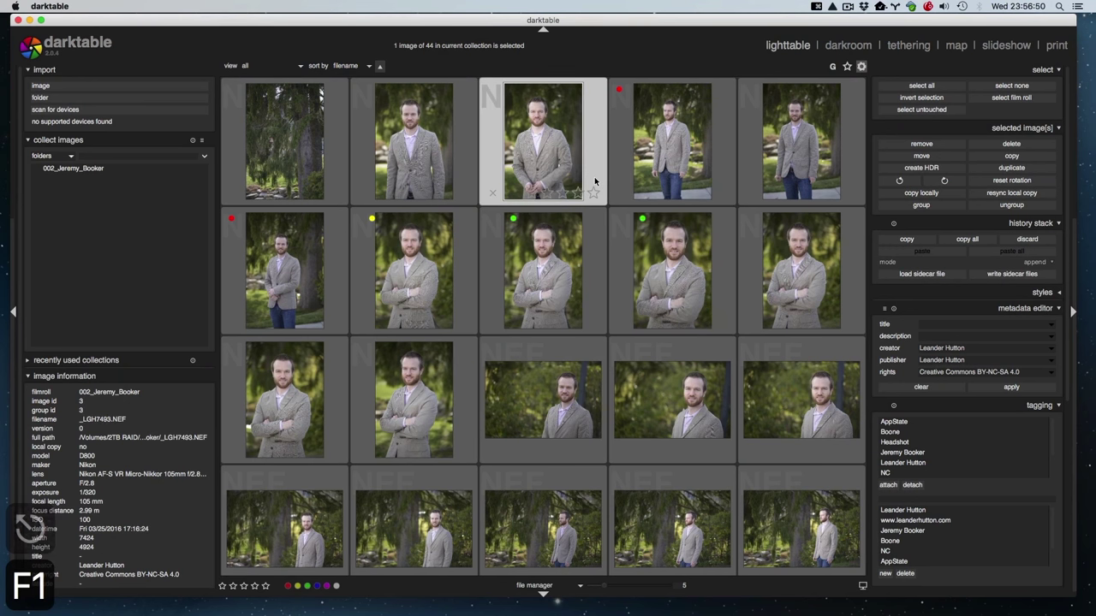
key(F3)
key(F3)
key(F2)
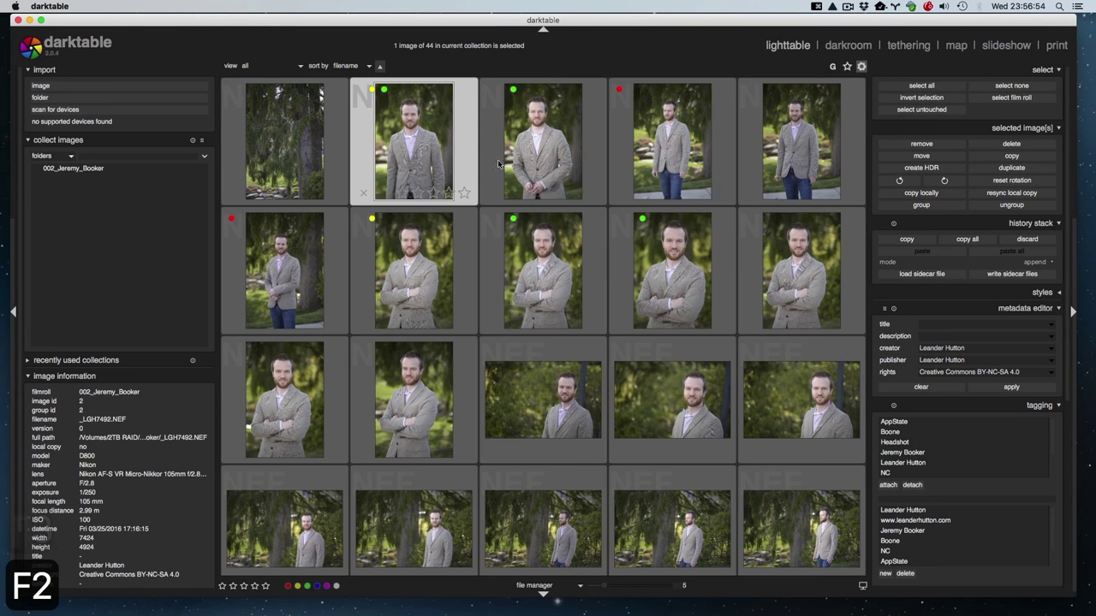
Clear colour labels from eight portraits, rate the landscape three stars, and select only the tree photo
shift+click(676, 274)
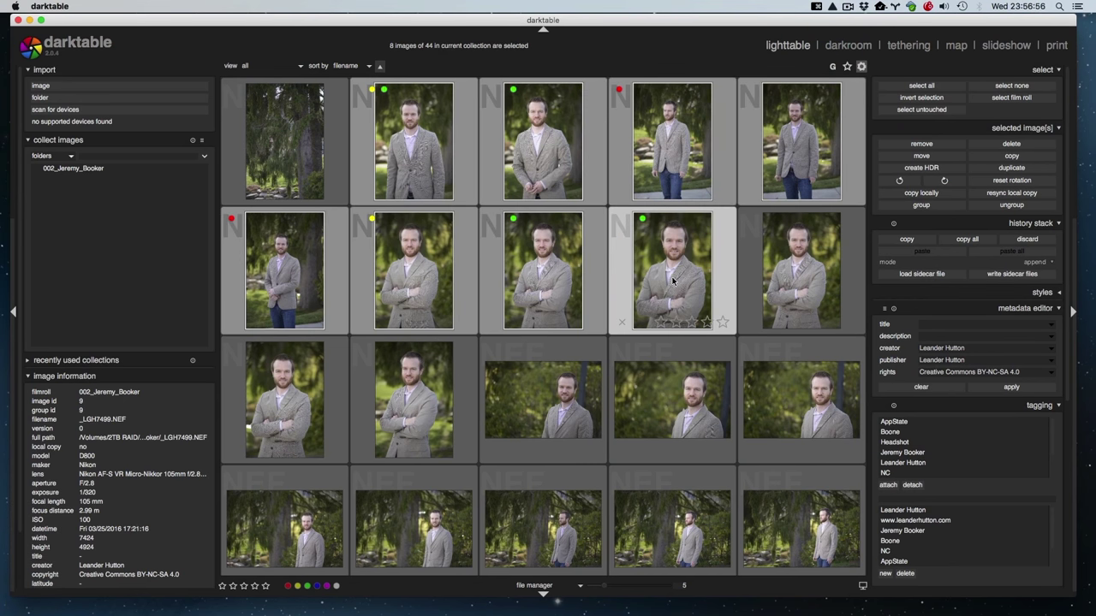
click(338, 587)
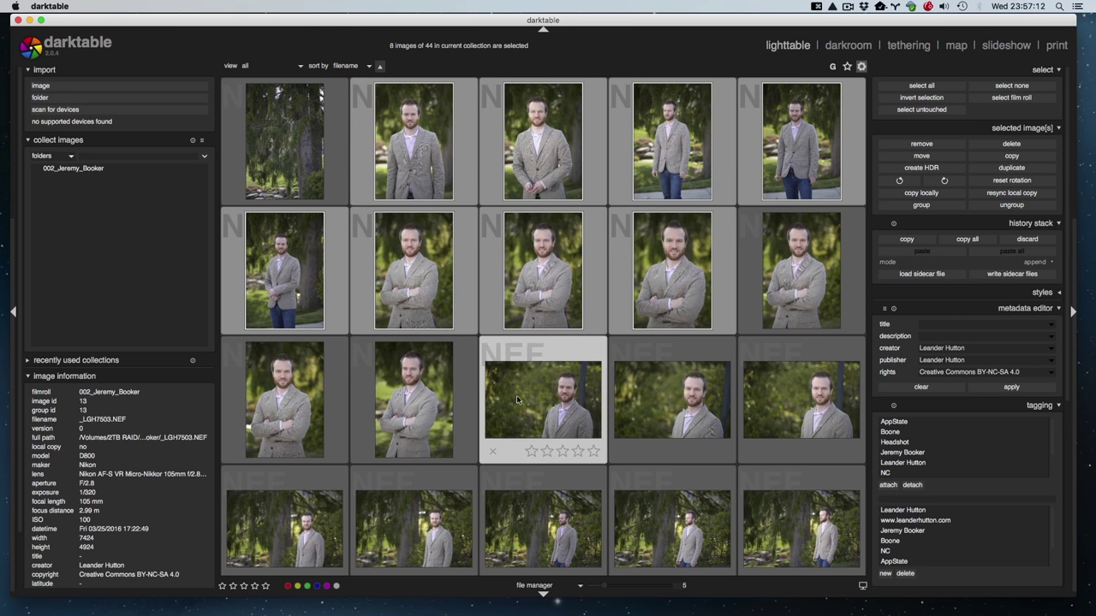
key(3)
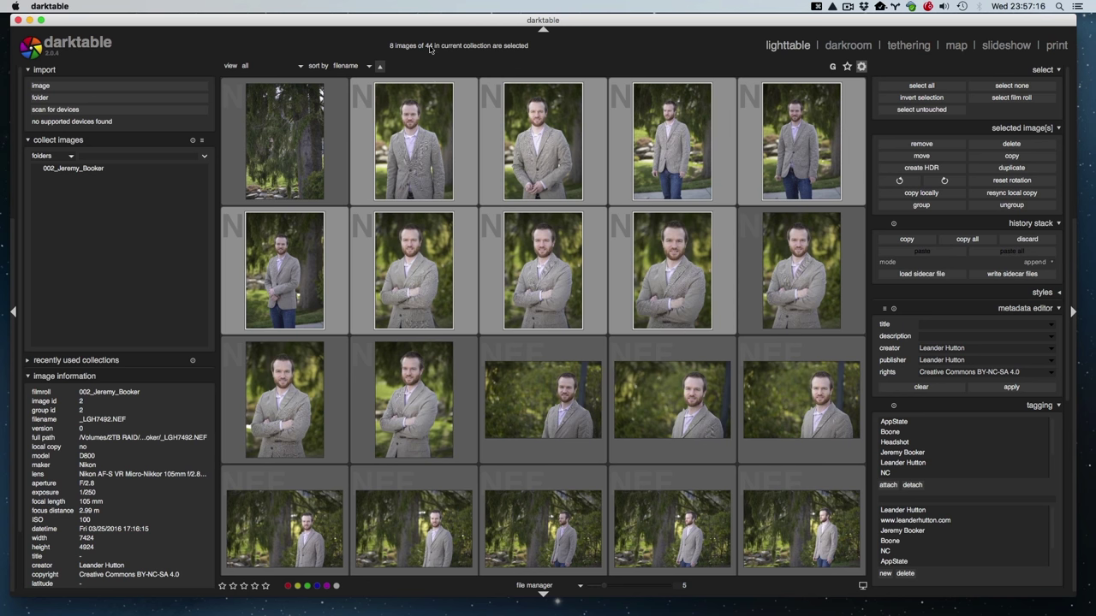
click(288, 153)
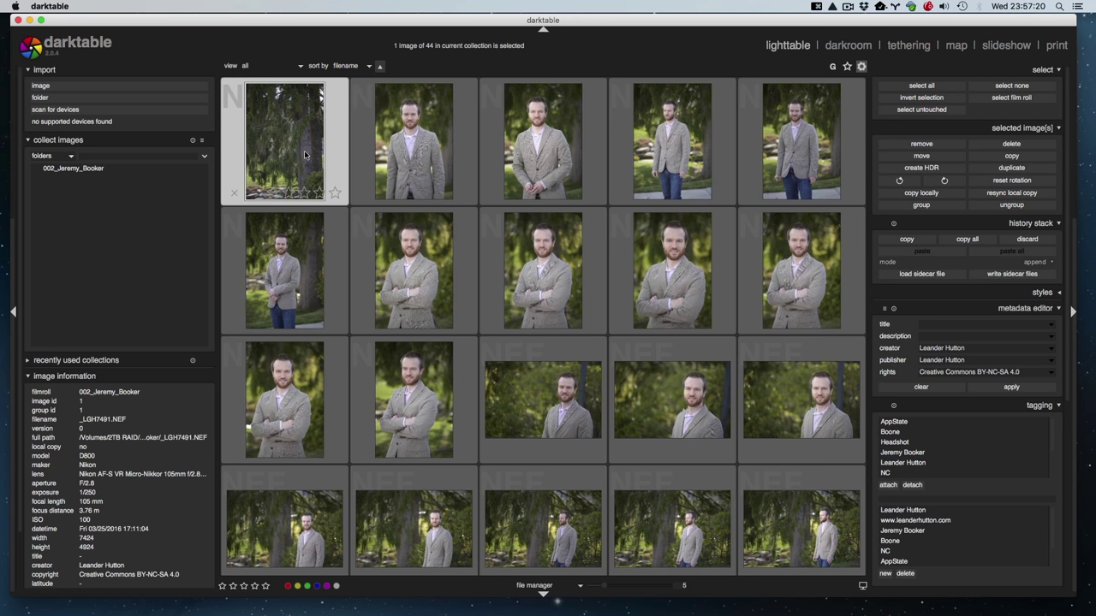
Set the star overlays to always show on all thumbnails
click(845, 68)
click(846, 68)
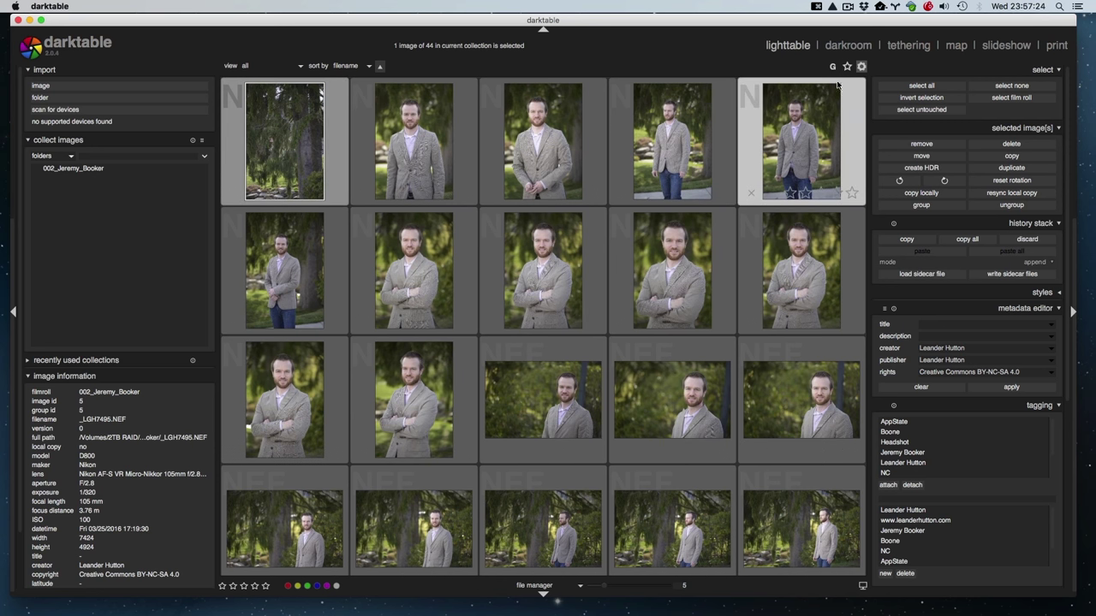
click(839, 87)
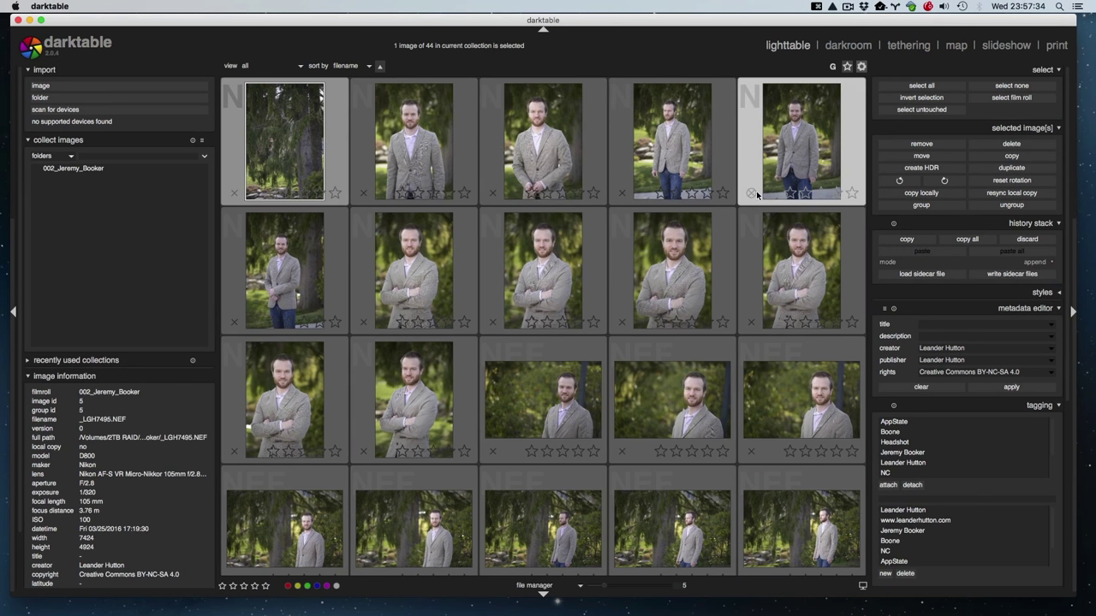
Mark the tree photo as rejected
click(233, 193)
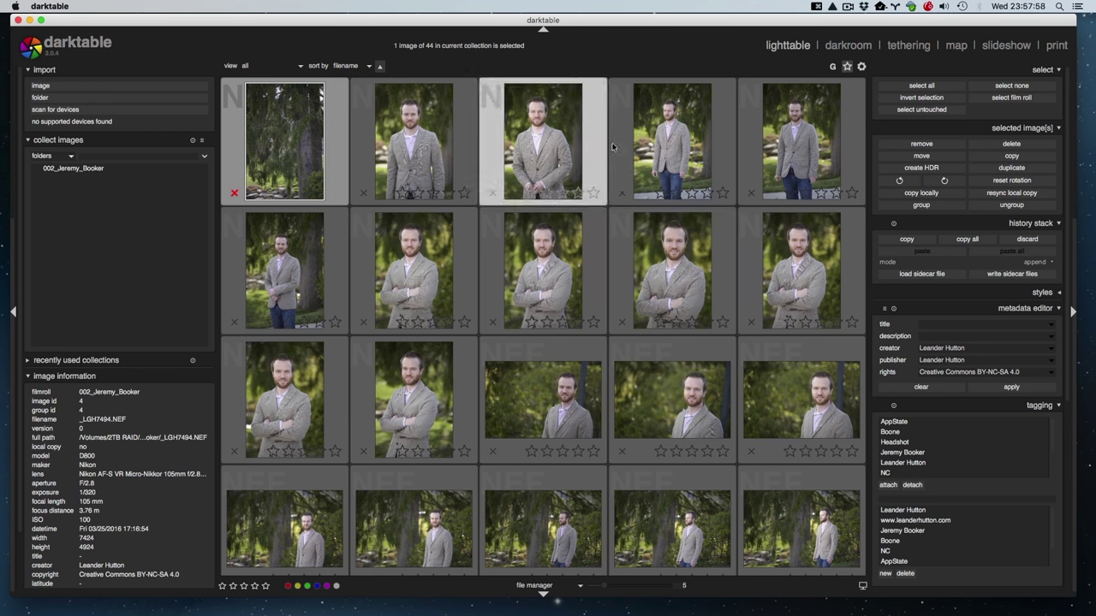
scroll(477, 264, down, 2)
scroll(477, 264, down, 4)
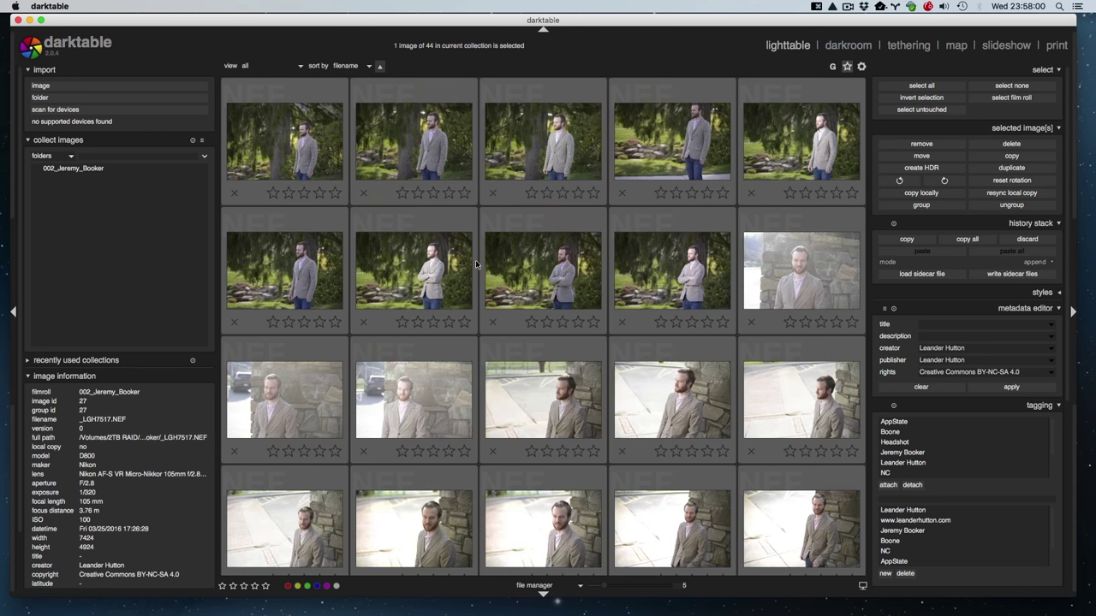
scroll(477, 264, up, 2)
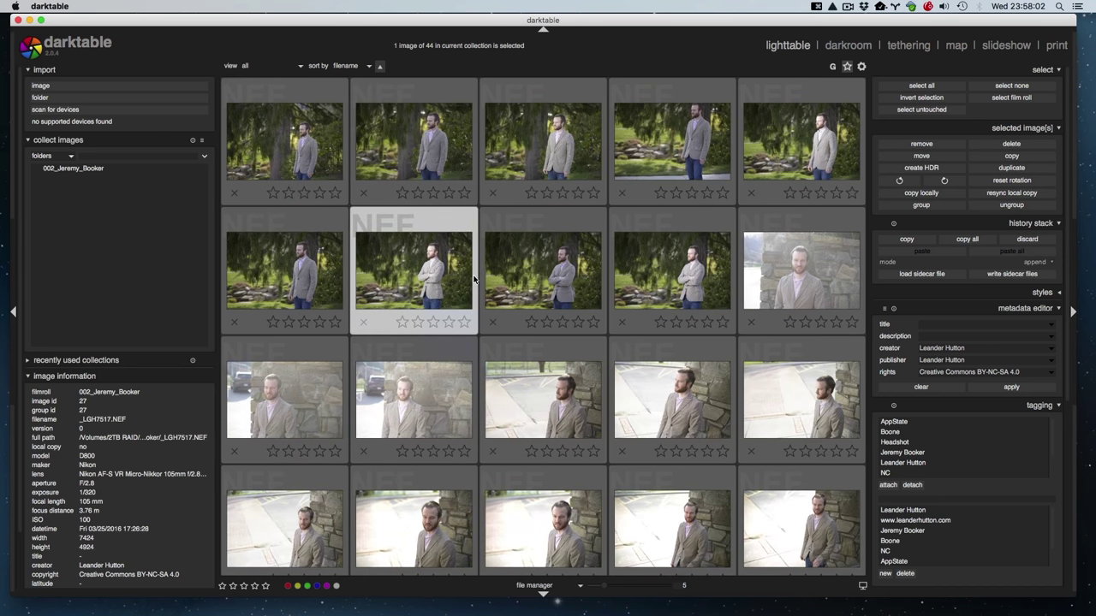
scroll(341, 338, down, 2)
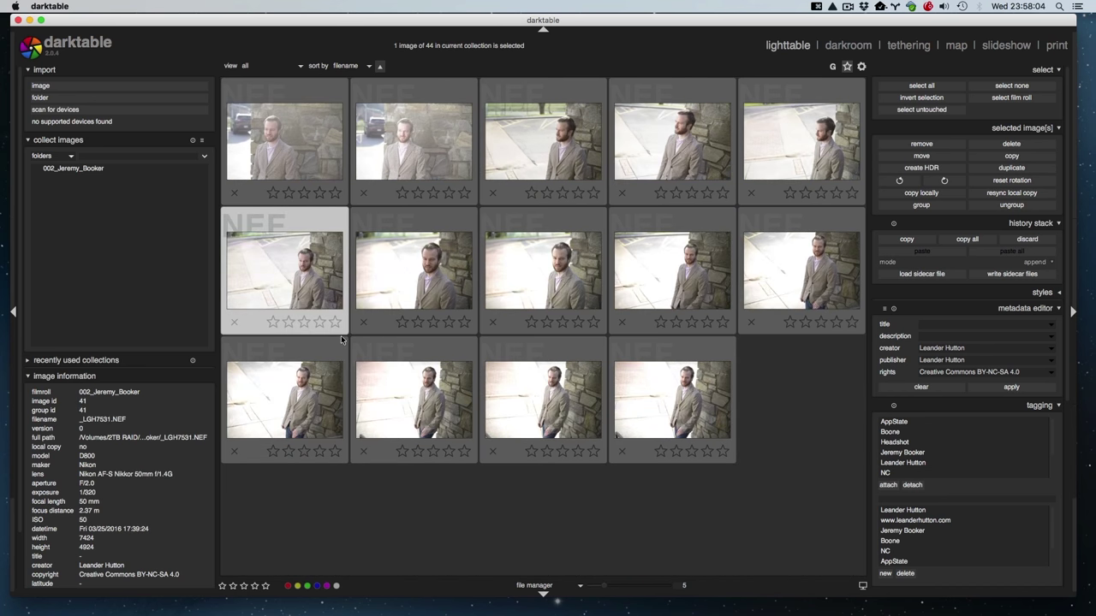
scroll(337, 342, up, 2)
scroll(337, 342, up, 2)
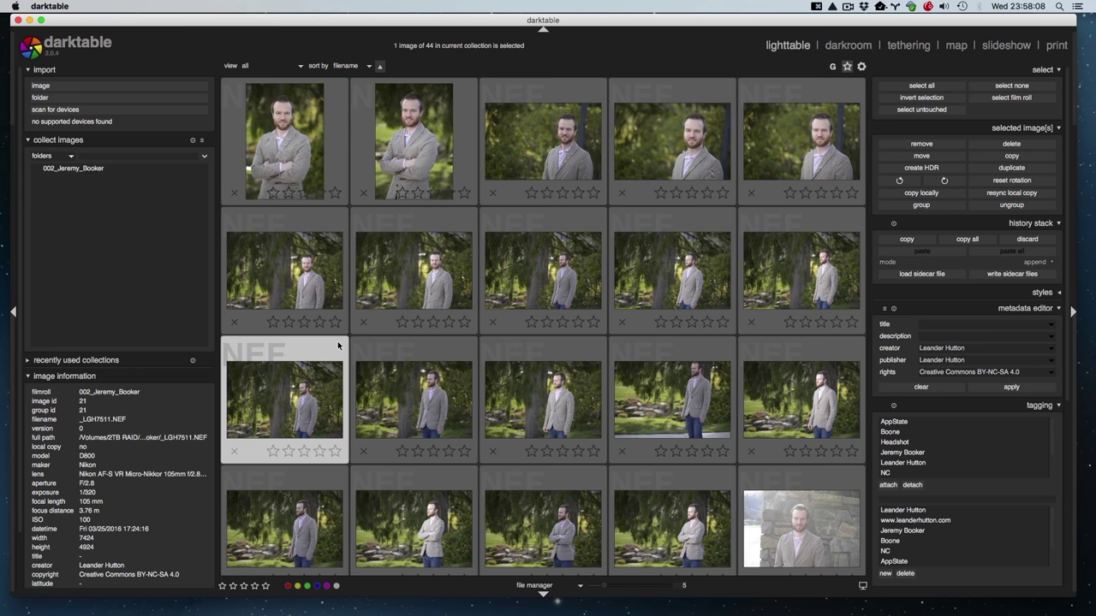
scroll(338, 341, up, 2)
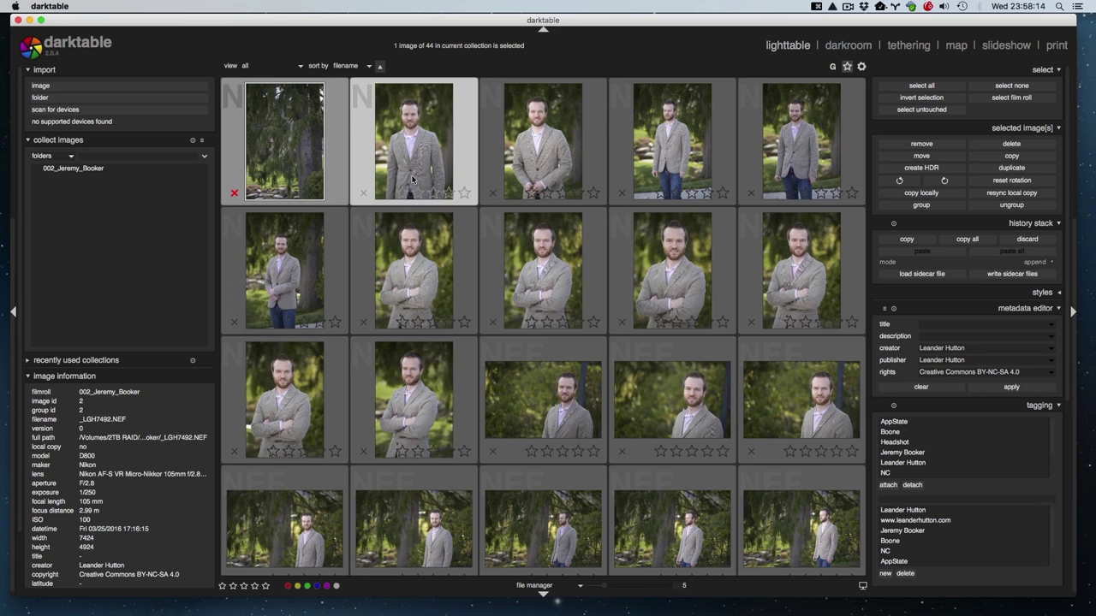
click(428, 173)
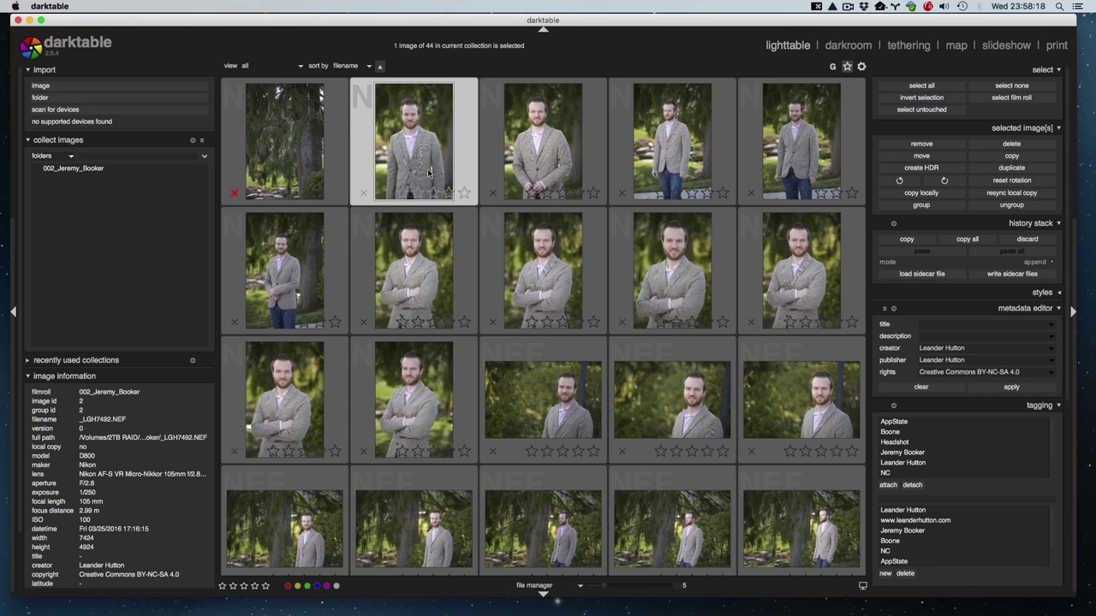
key(1)
key(2)
key(3)
key(4)
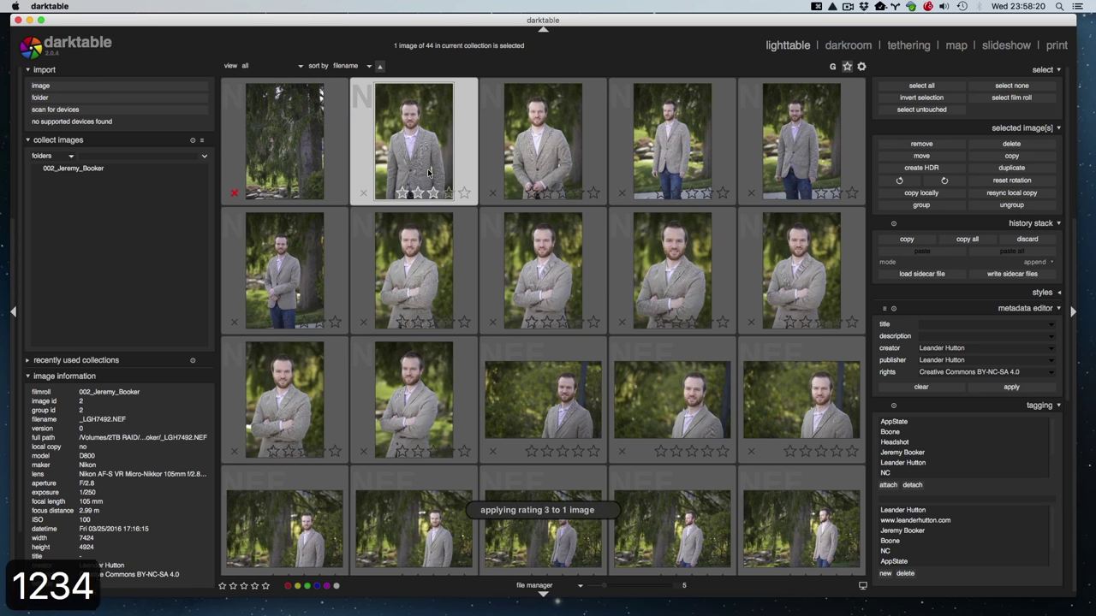
key(5)
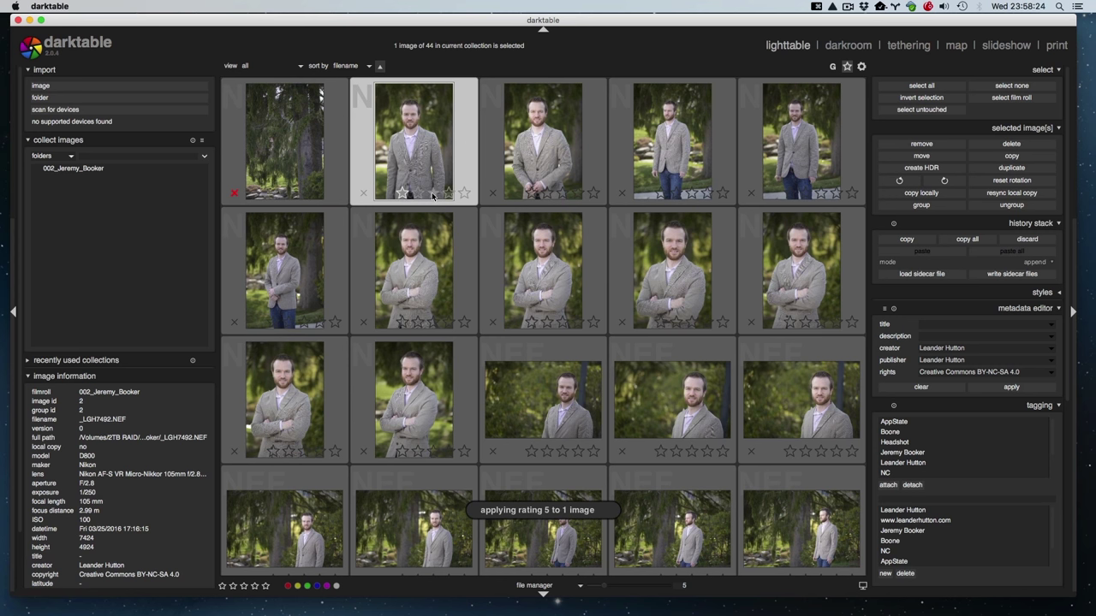
key(0)
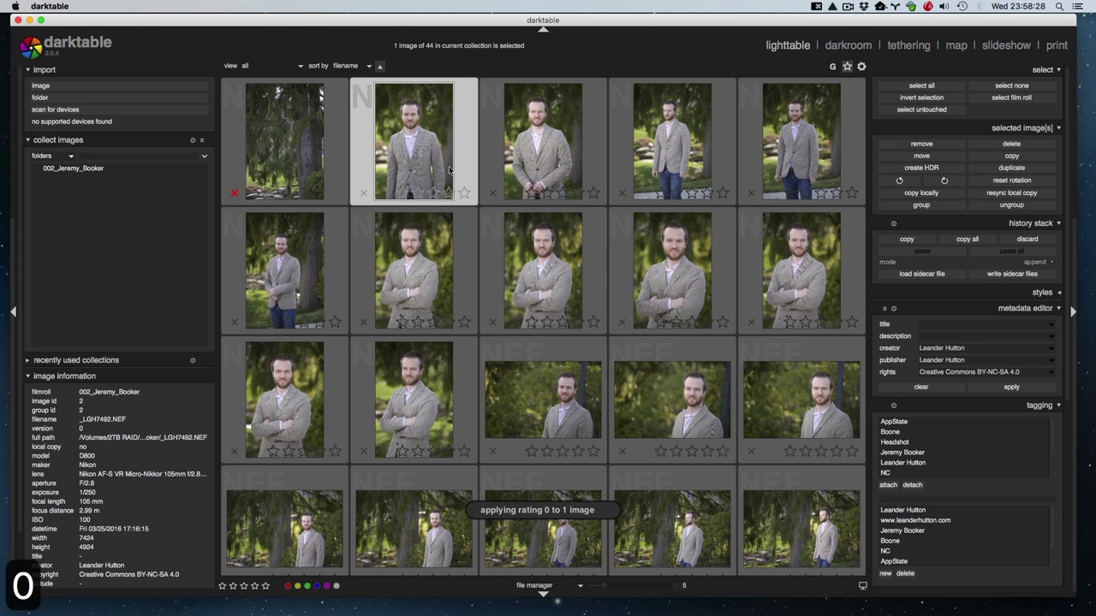
key(2)
key(4)
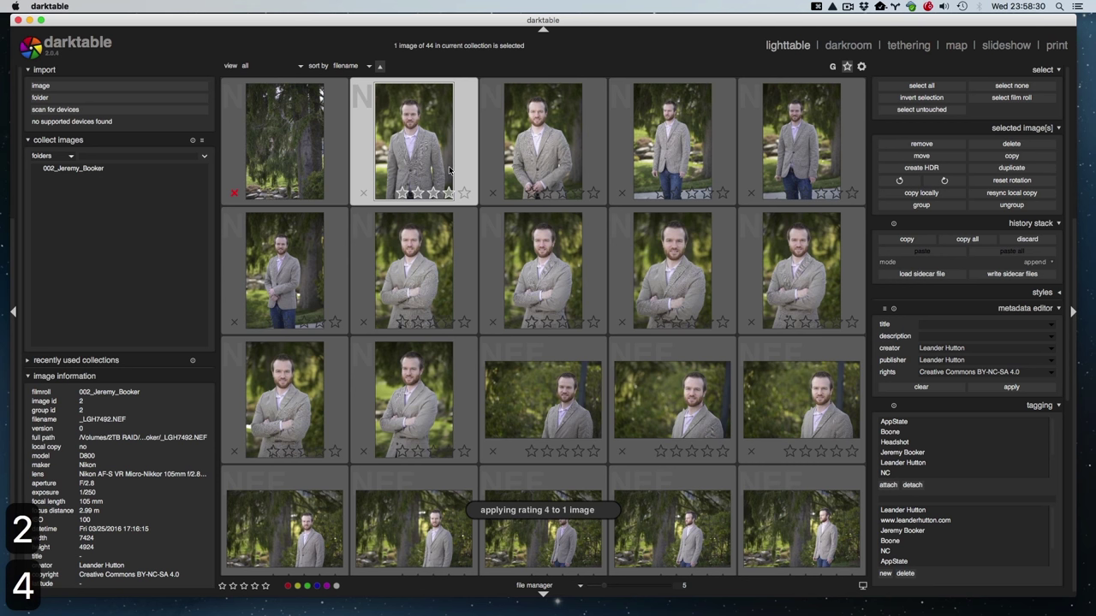
key(0)
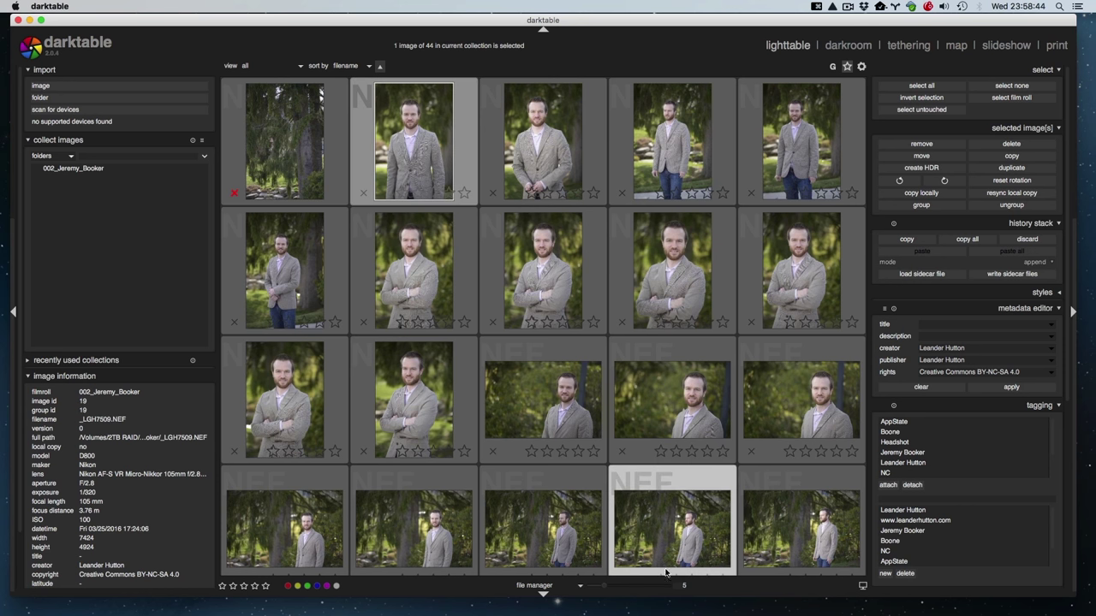
At two thumbnails per row, reject the standing headshot, clasped-hands and full-length jeans portraits
click(597, 587)
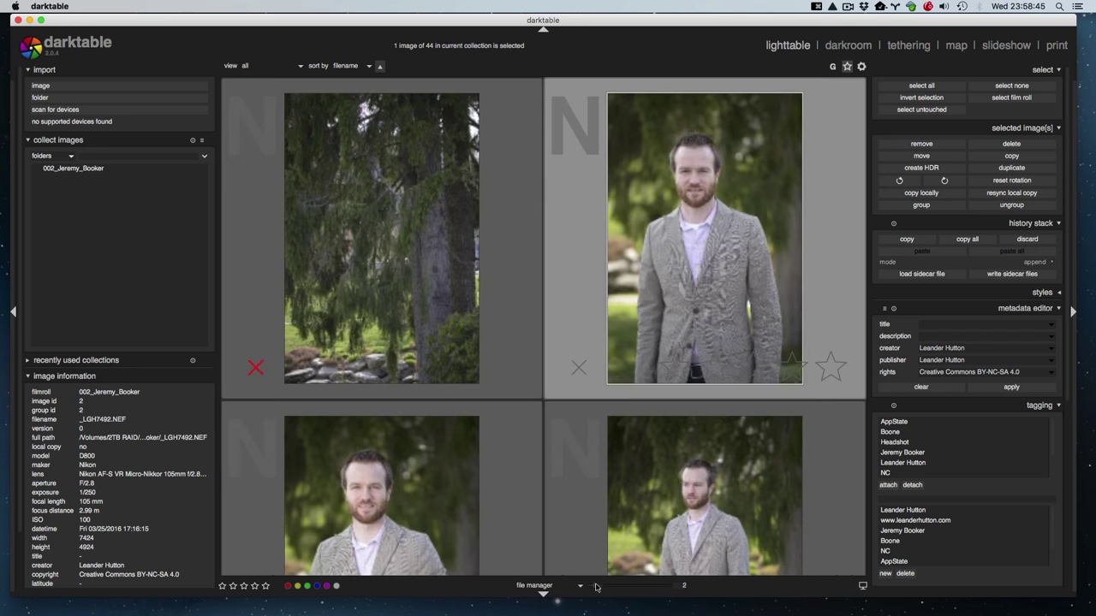
scroll(700, 219, down, 2)
scroll(700, 219, up, 2)
click(579, 367)
scroll(579, 367, down, 1)
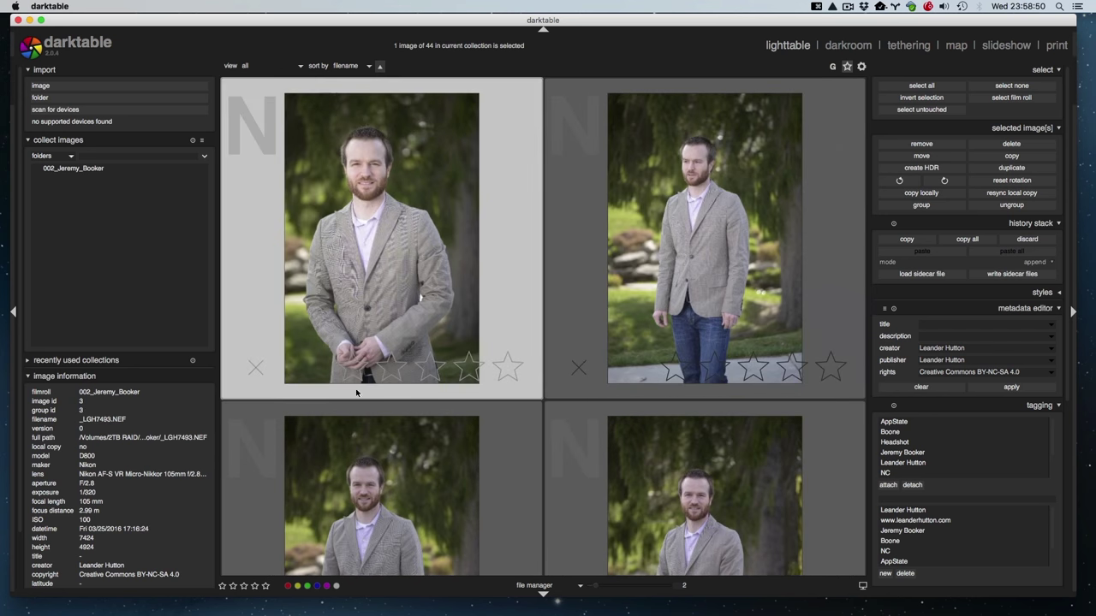
click(256, 368)
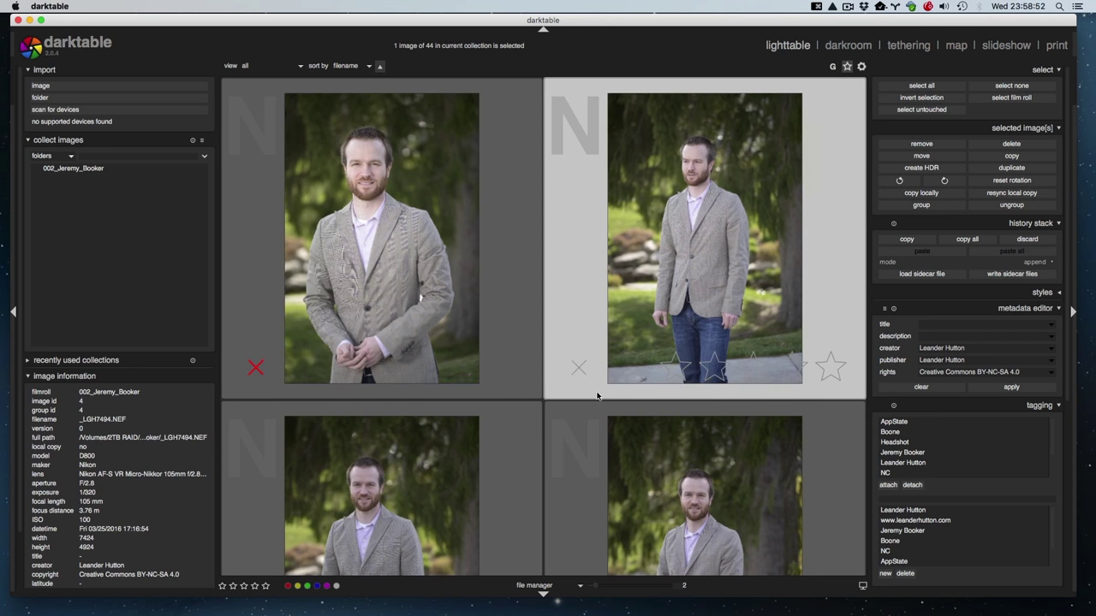
click(578, 369)
scroll(580, 378, down, 1)
scroll(581, 379, up, 2)
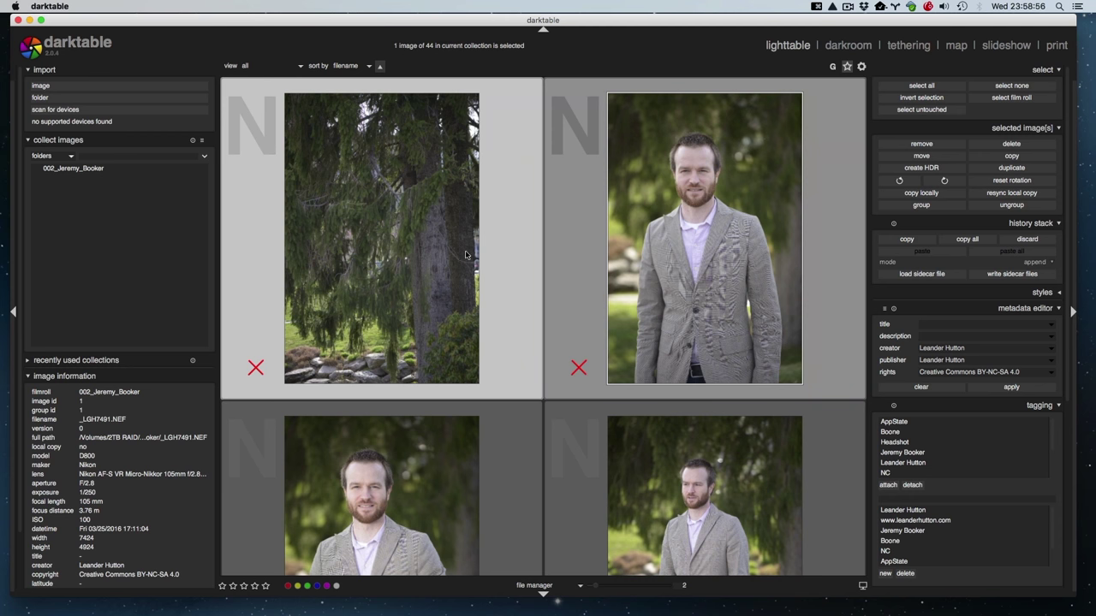
Shrink the thumbnails back to five per row
drag(597, 587, 606, 588)
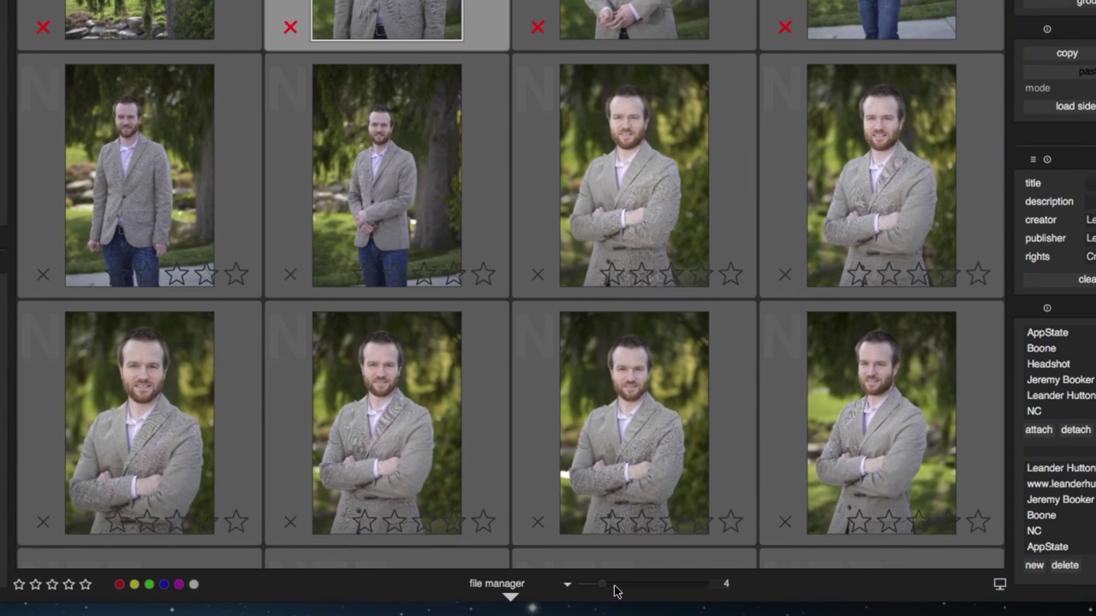
mouse_move(602, 585)
mouse_down()
mouse_move(634, 588)
mouse_move(596, 590)
mouse_up()
scroll(457, 387, down, 2)
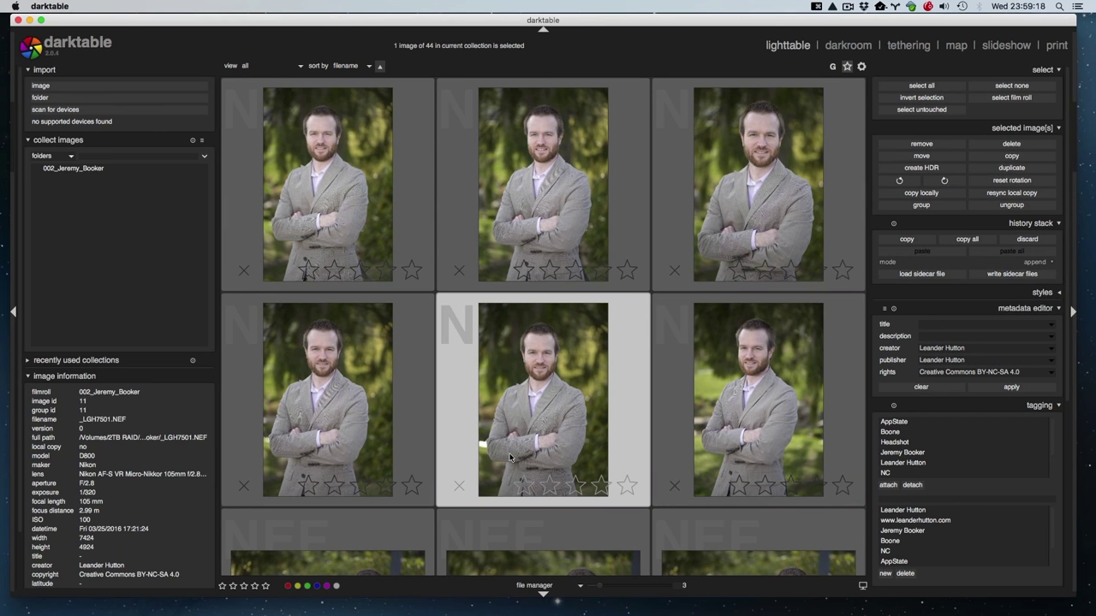
scroll(533, 403, up, 2)
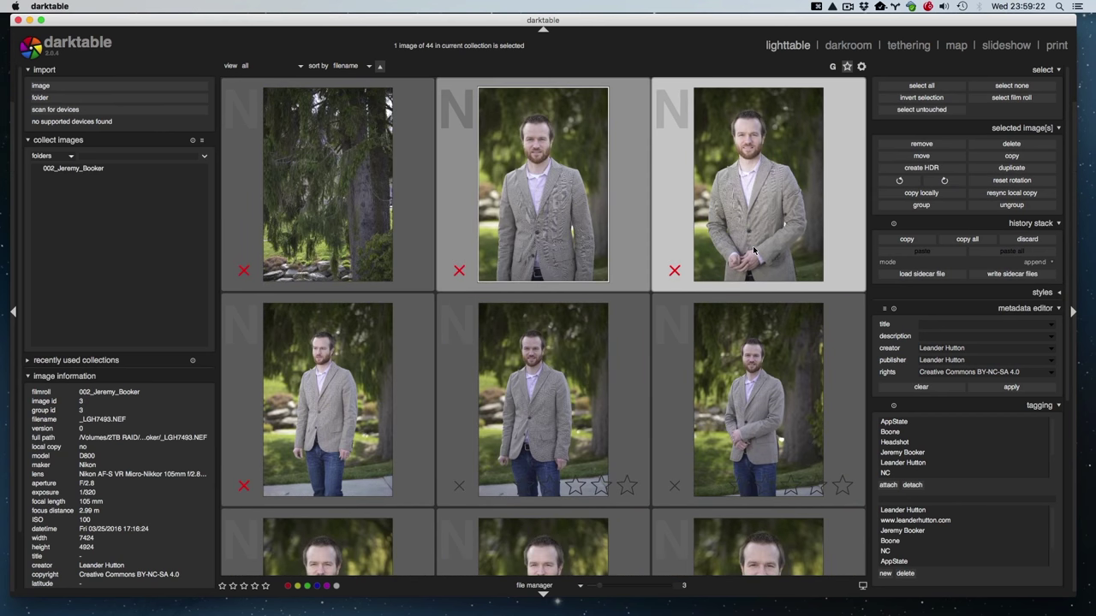
Check the four rejects with 'rejected only', then set the view filter to 'all except rejected'
click(280, 69)
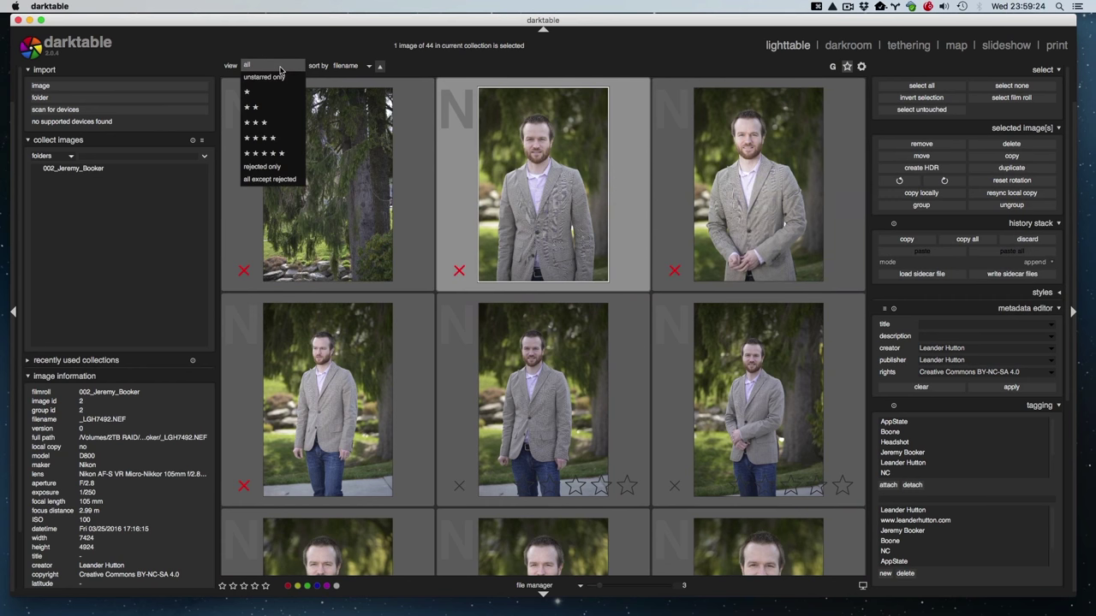
click(252, 63)
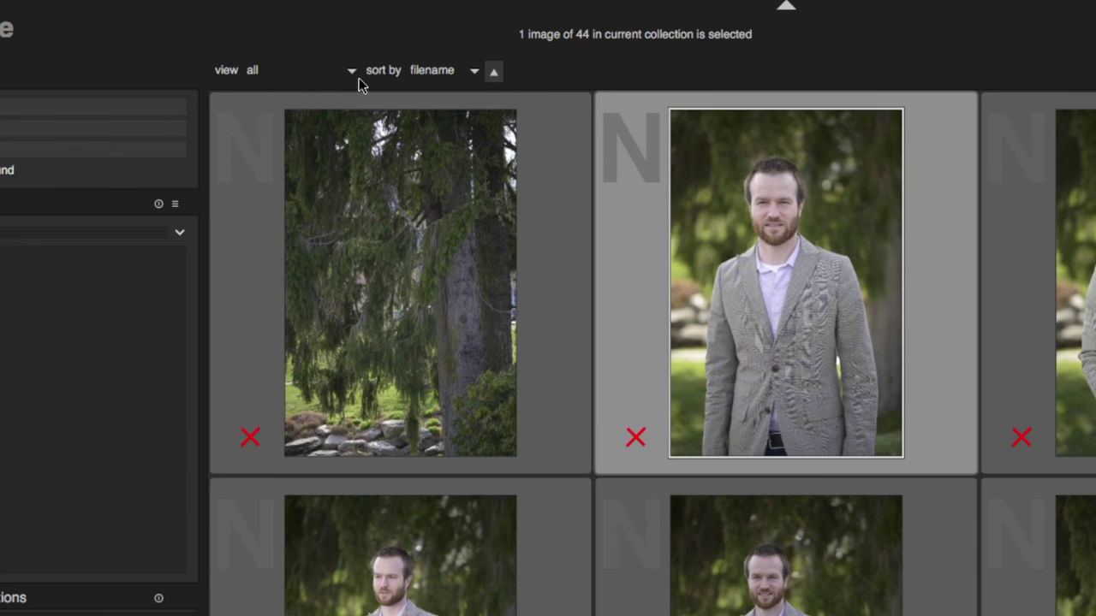
click(295, 67)
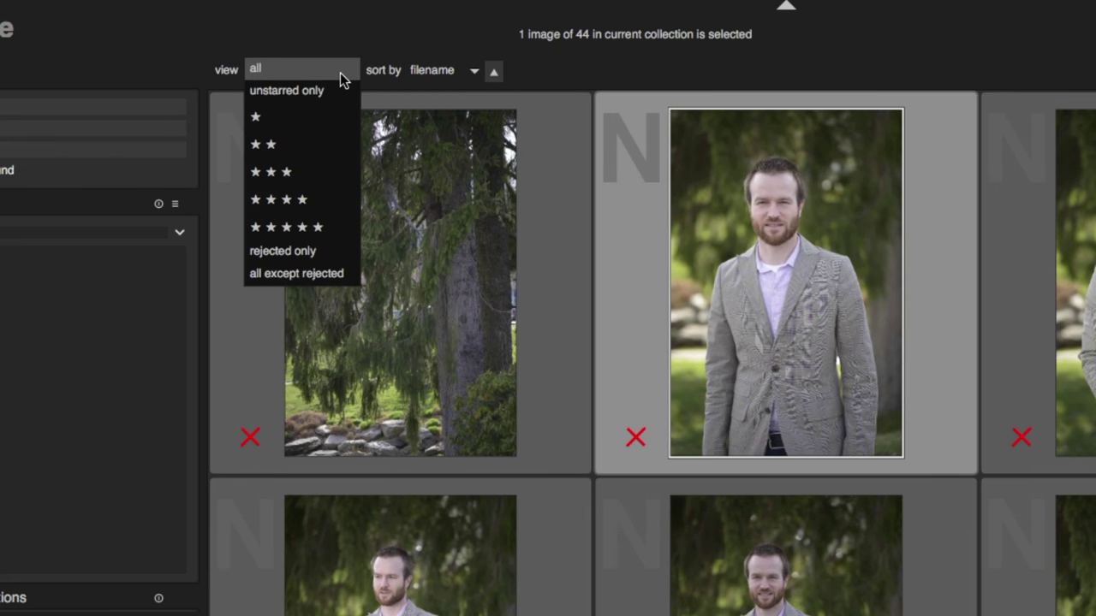
click(330, 250)
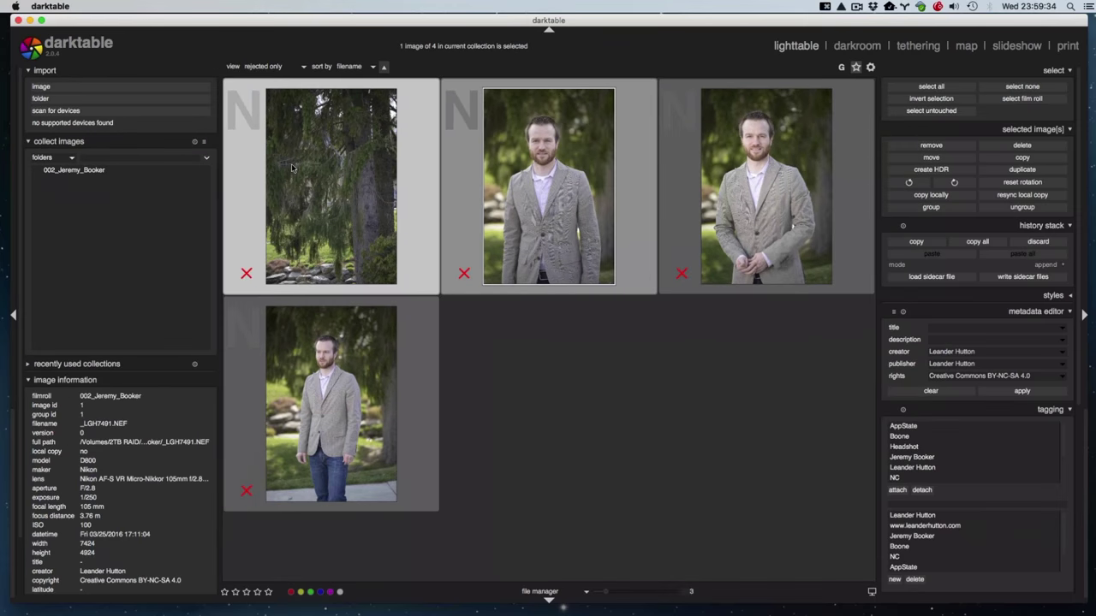
click(262, 66)
click(282, 89)
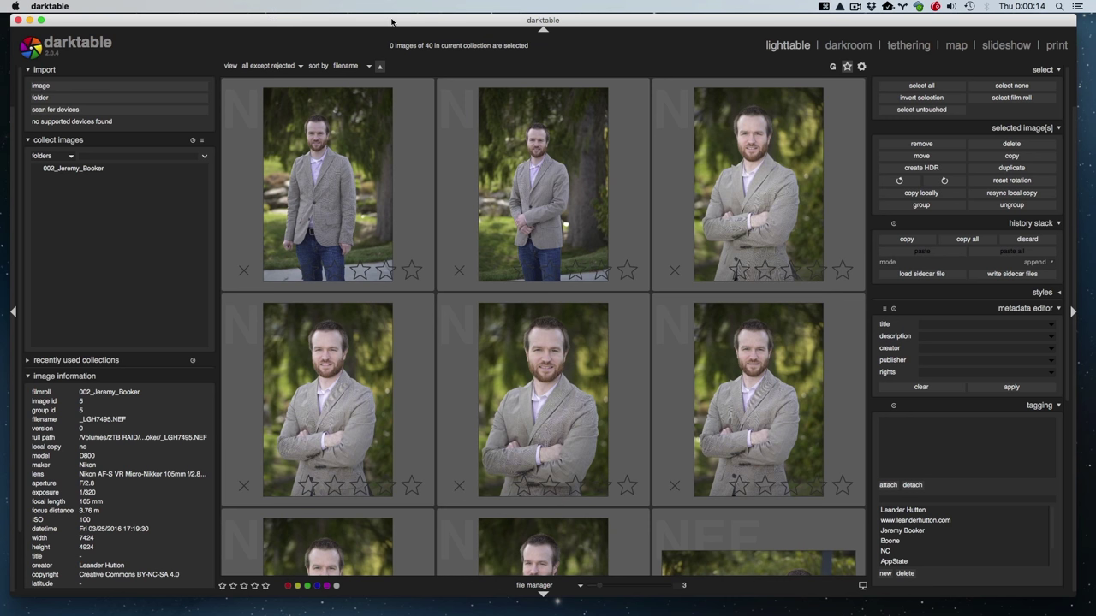
click(272, 66)
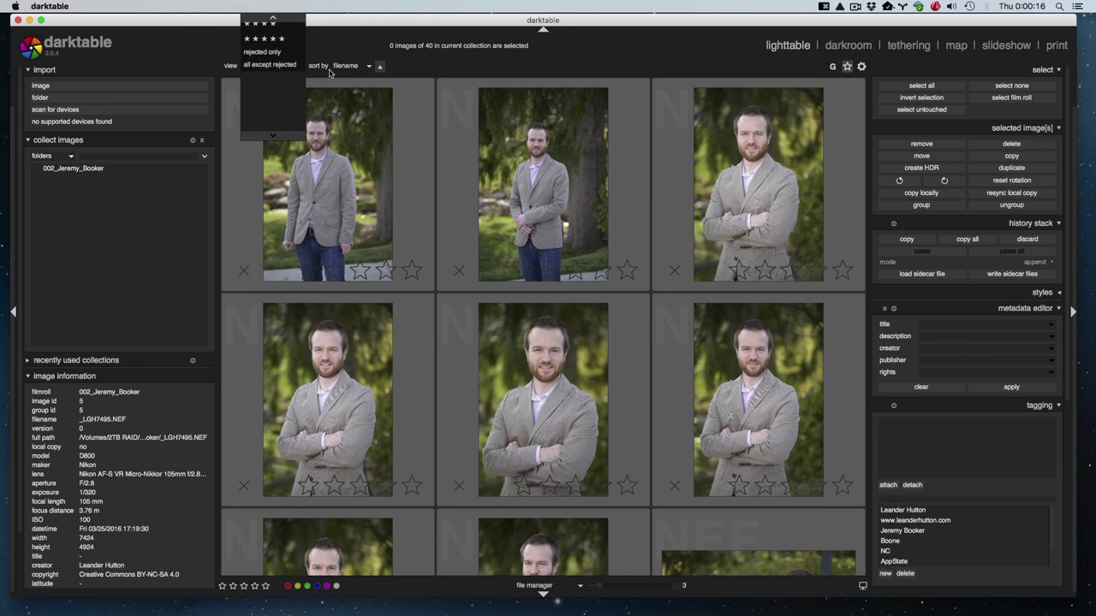
click(351, 67)
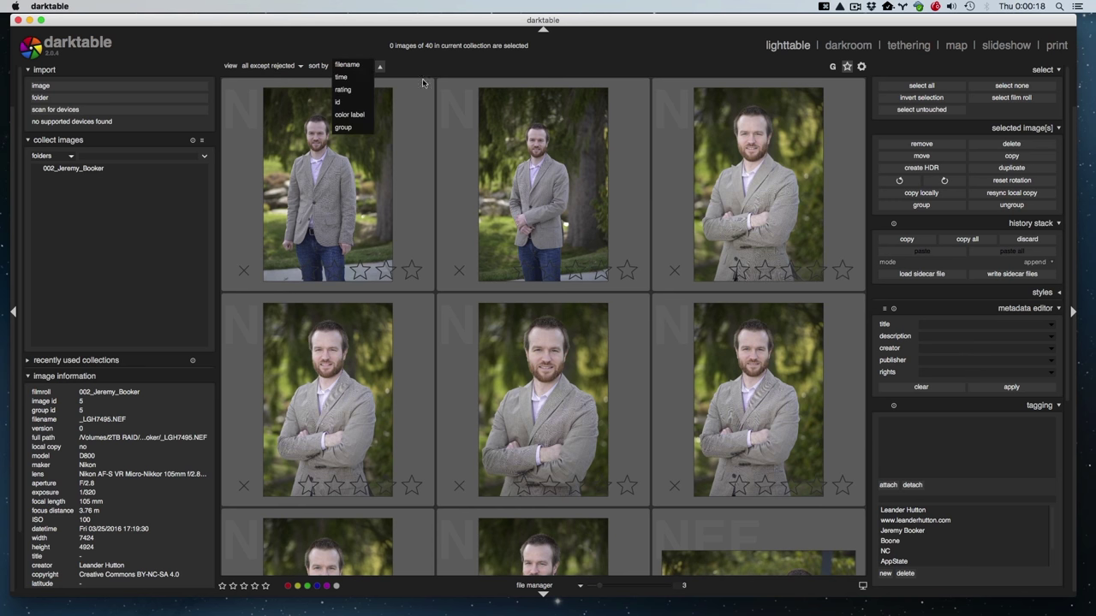
click(380, 66)
click(358, 69)
click(380, 67)
click(363, 68)
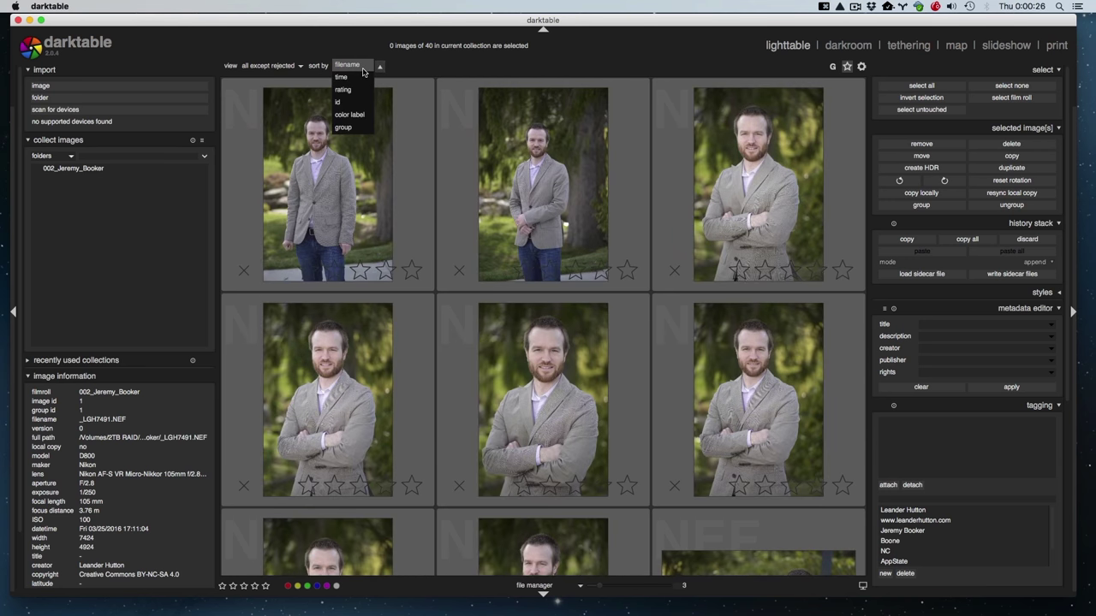
click(363, 80)
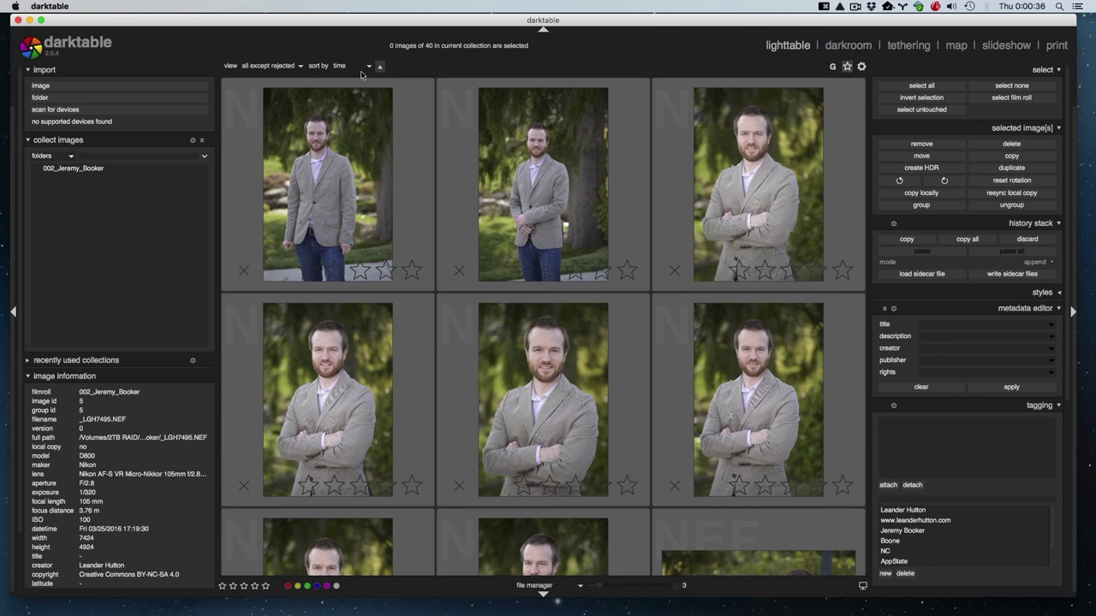
click(380, 67)
click(380, 67)
click(369, 66)
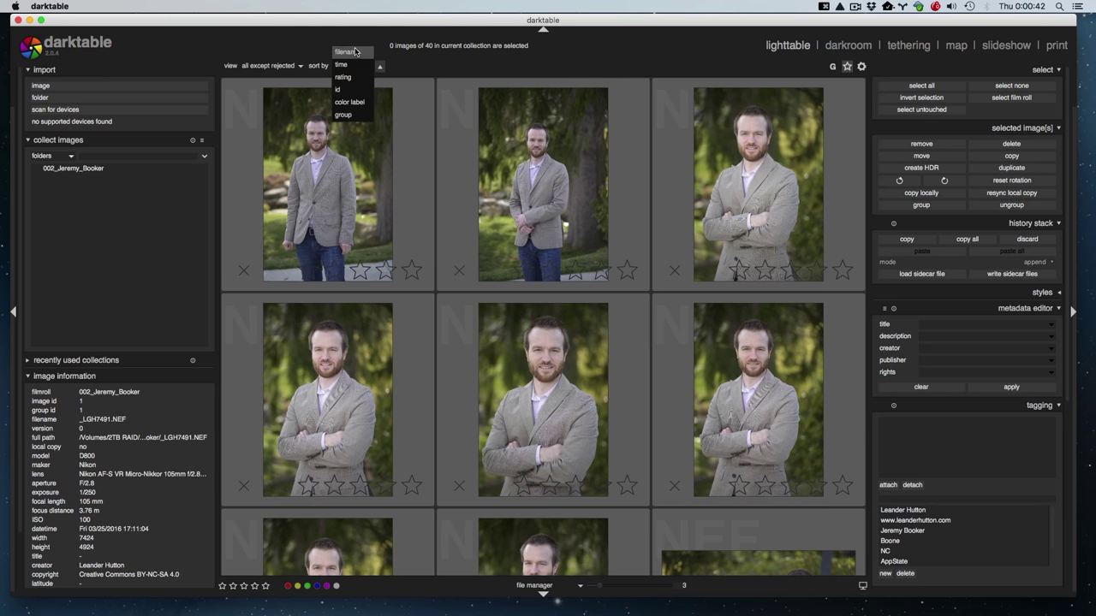
click(354, 53)
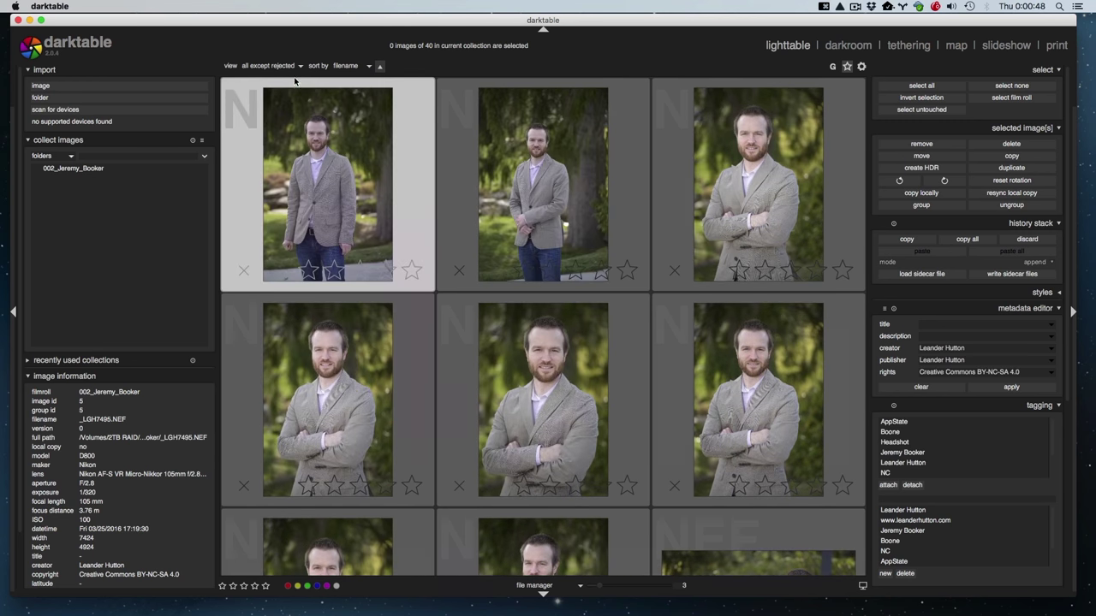
Set the view filter to 'all' and enlarge thumbnails to two per row
click(271, 65)
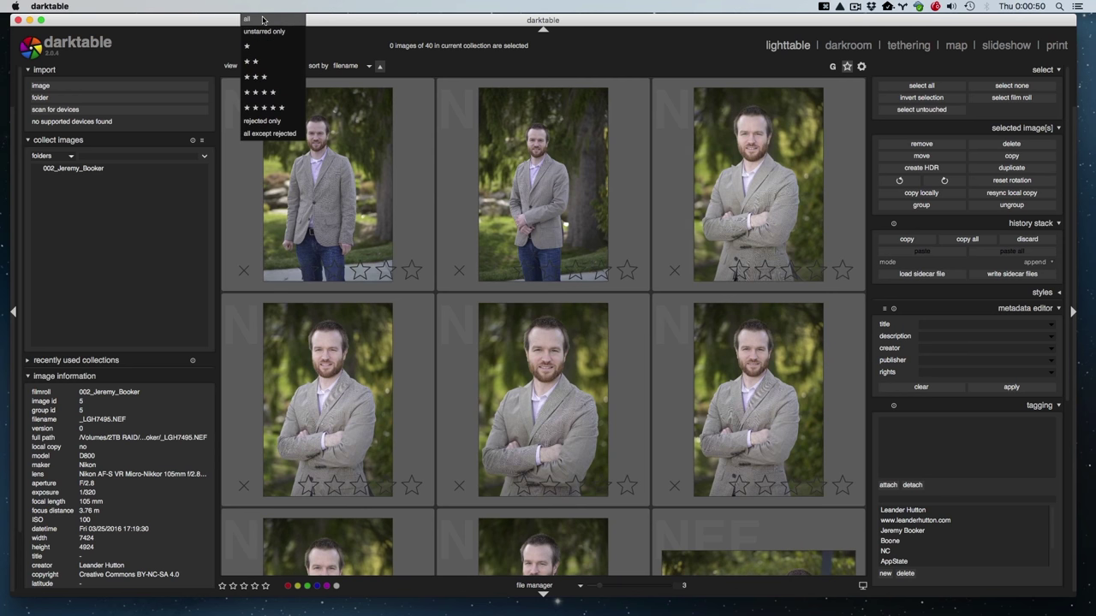
click(263, 19)
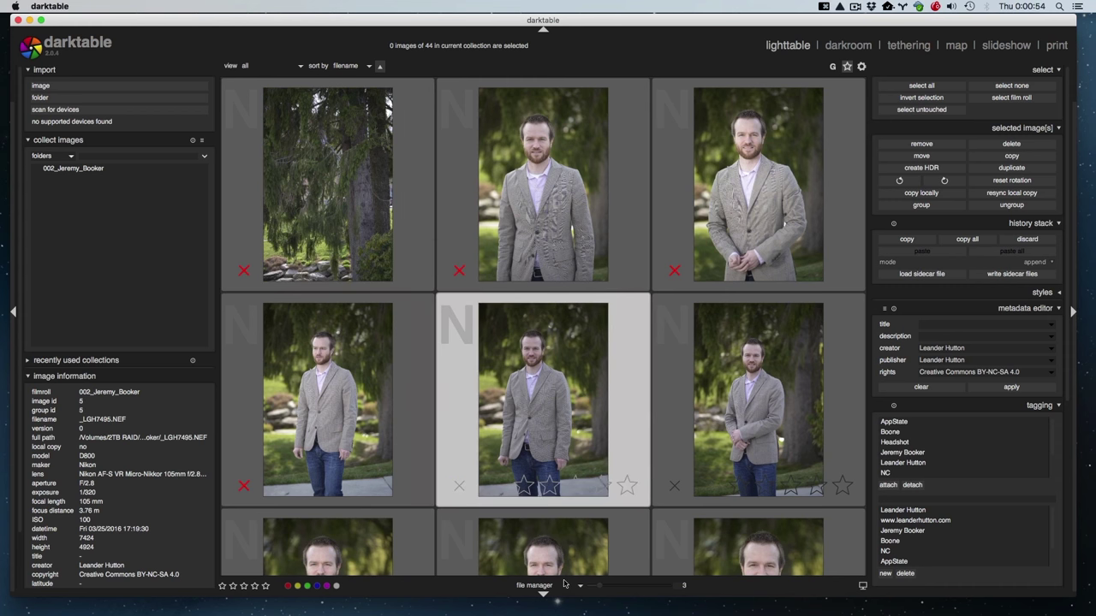
drag(605, 589, 593, 587)
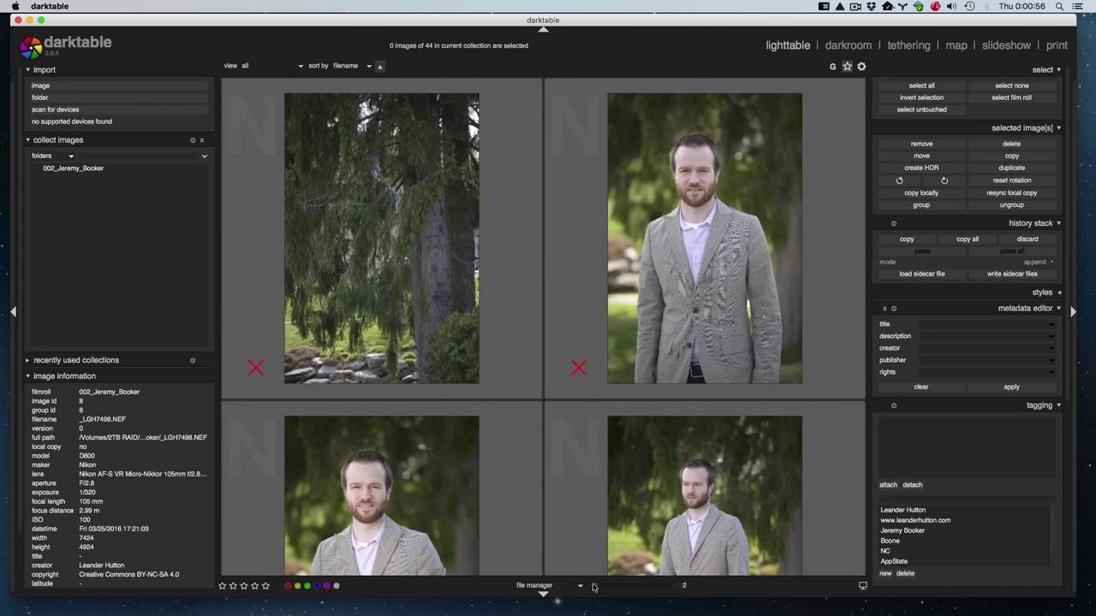
scroll(593, 587, down, 1)
scroll(596, 588, up, 3)
scroll(596, 588, down, 2)
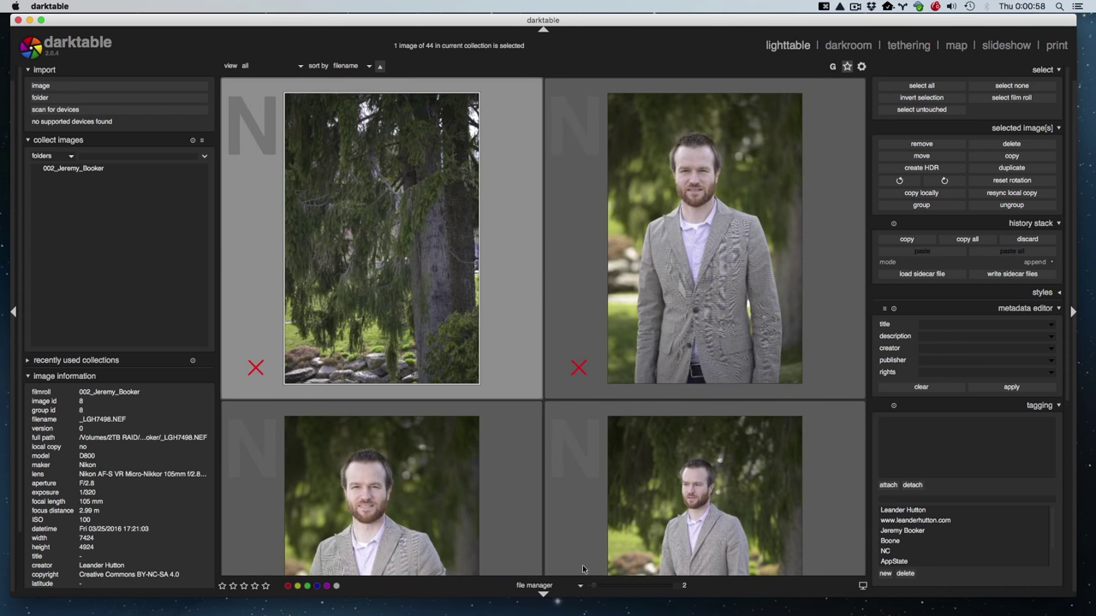
scroll(560, 435, down, 1)
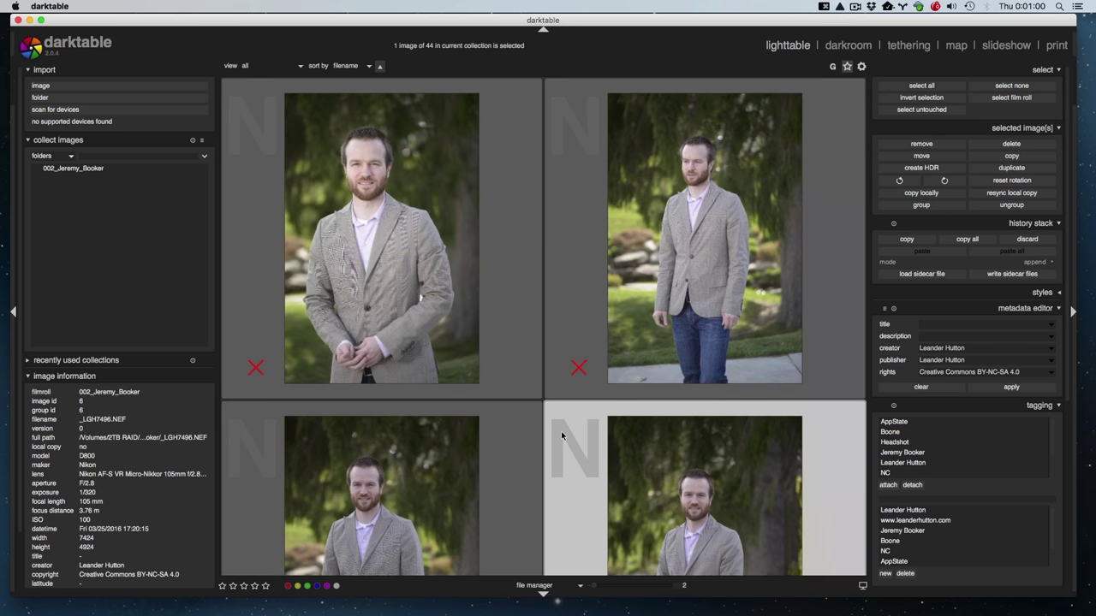
scroll(561, 431, down, 1)
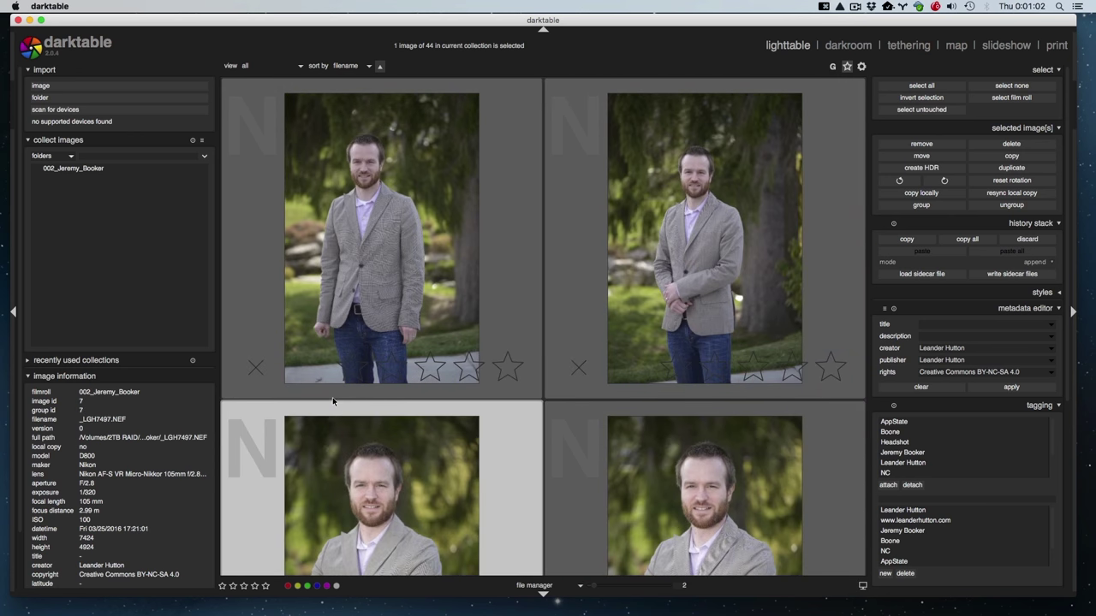
Reject four weak portraits, including the arms-crossed one, and landscape image 17
click(579, 367)
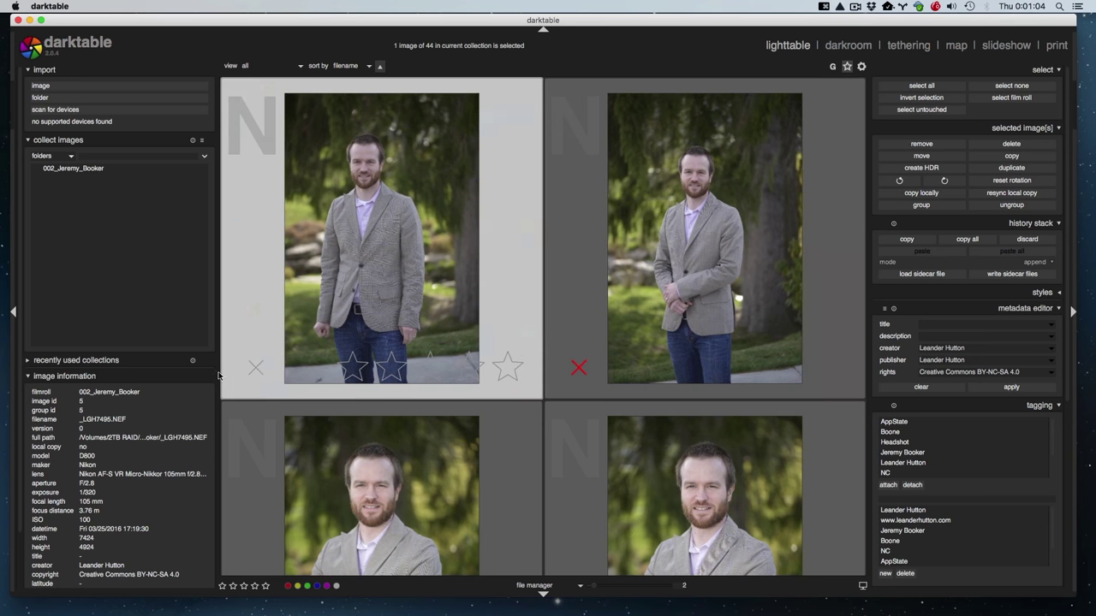
click(255, 367)
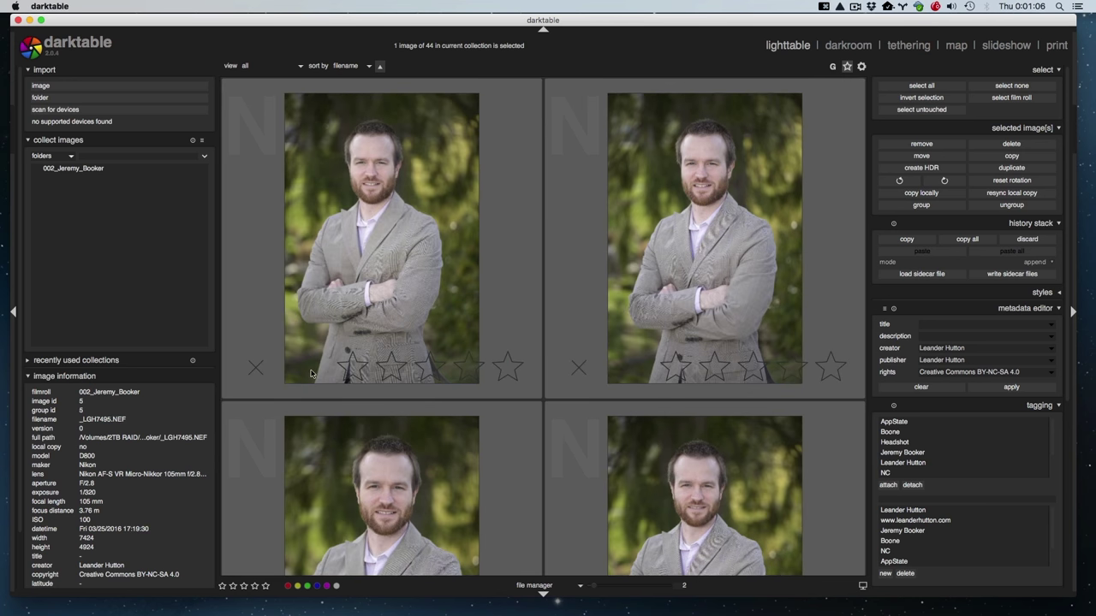
click(262, 369)
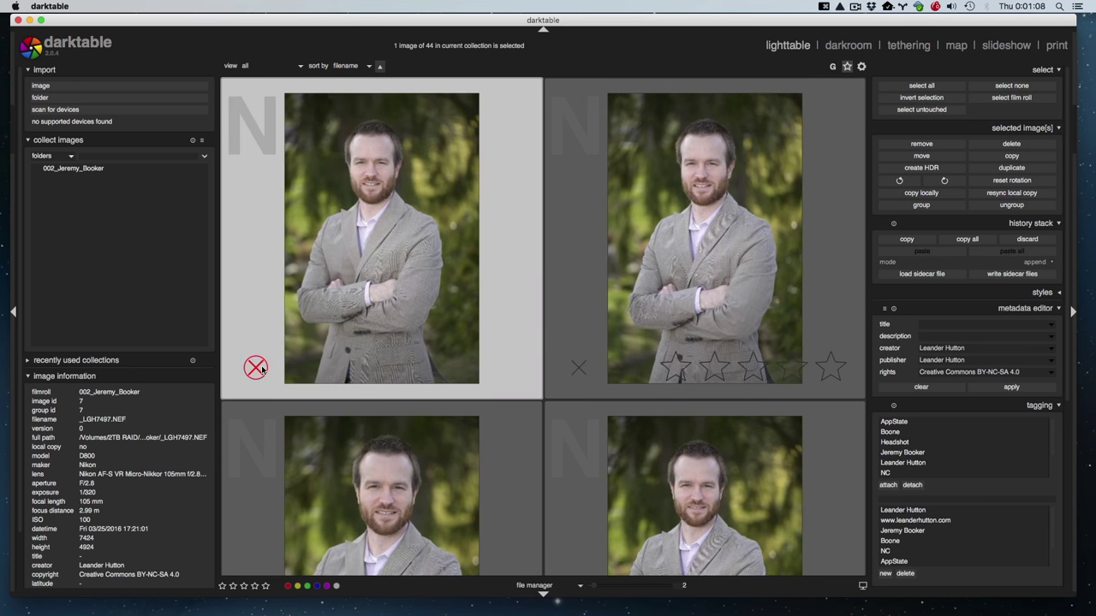
click(262, 369)
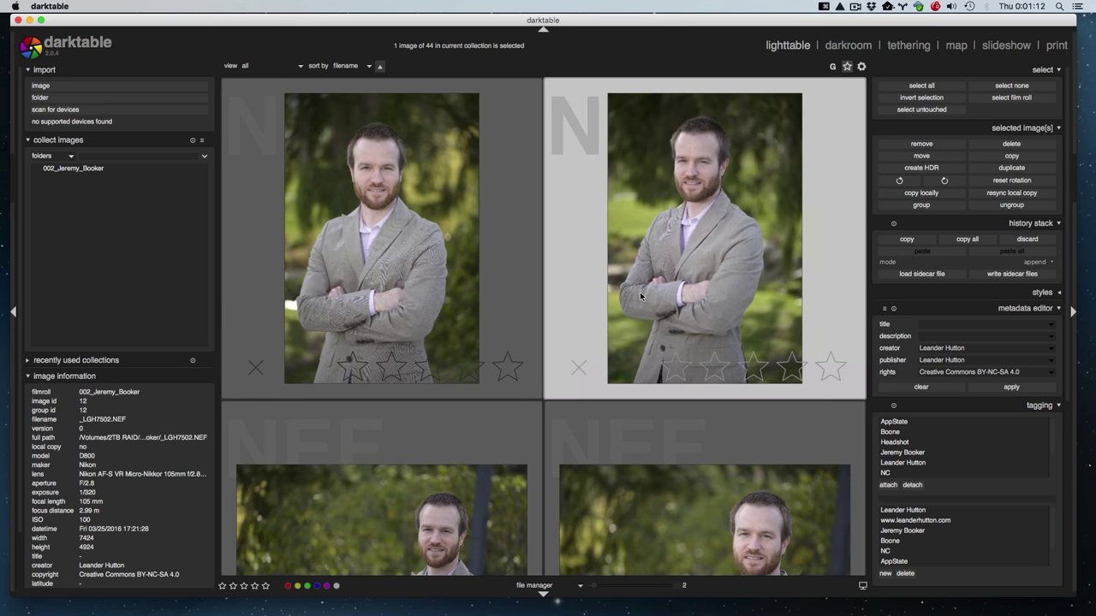
scroll(640, 292, down, 1)
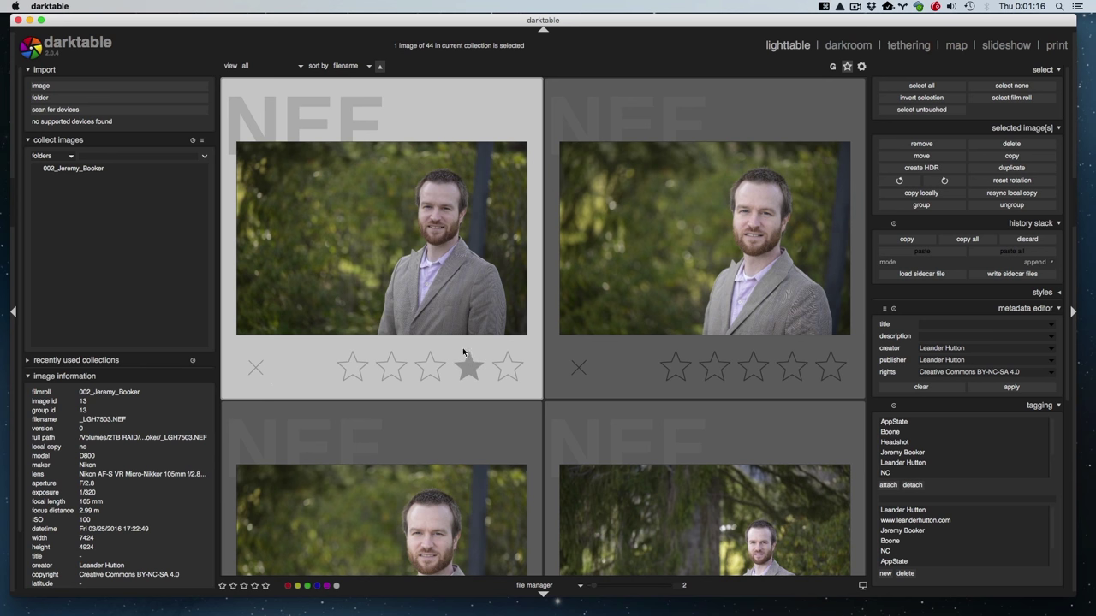
scroll(468, 352, down, 1)
scroll(463, 350, down, 1)
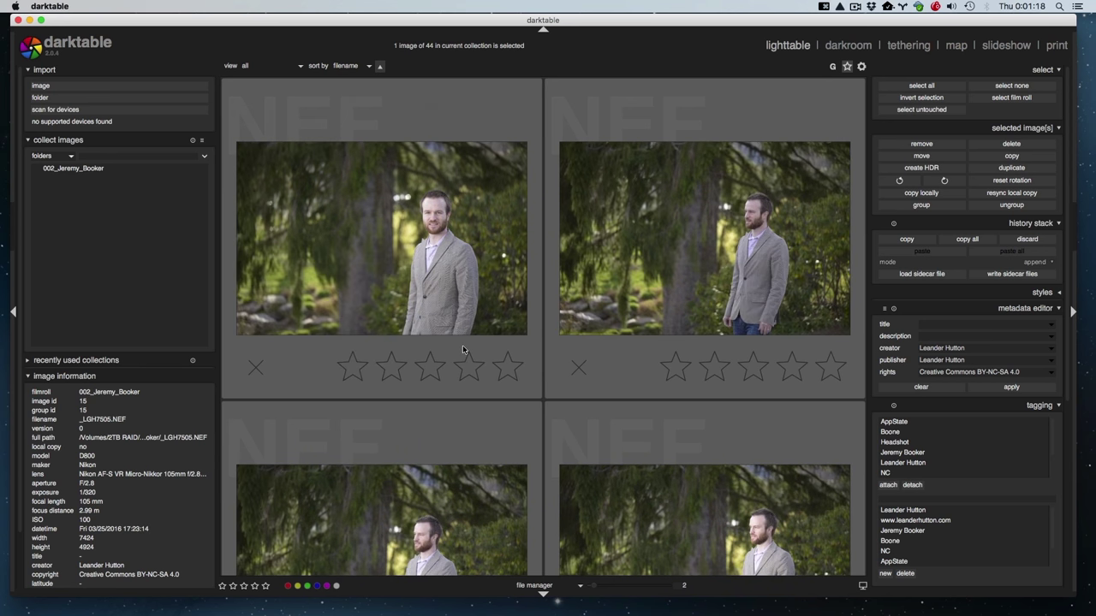
scroll(463, 349, down, 2)
click(255, 367)
Reject the stone-wall shot, image 32, and image 31
scroll(366, 334, up, 1)
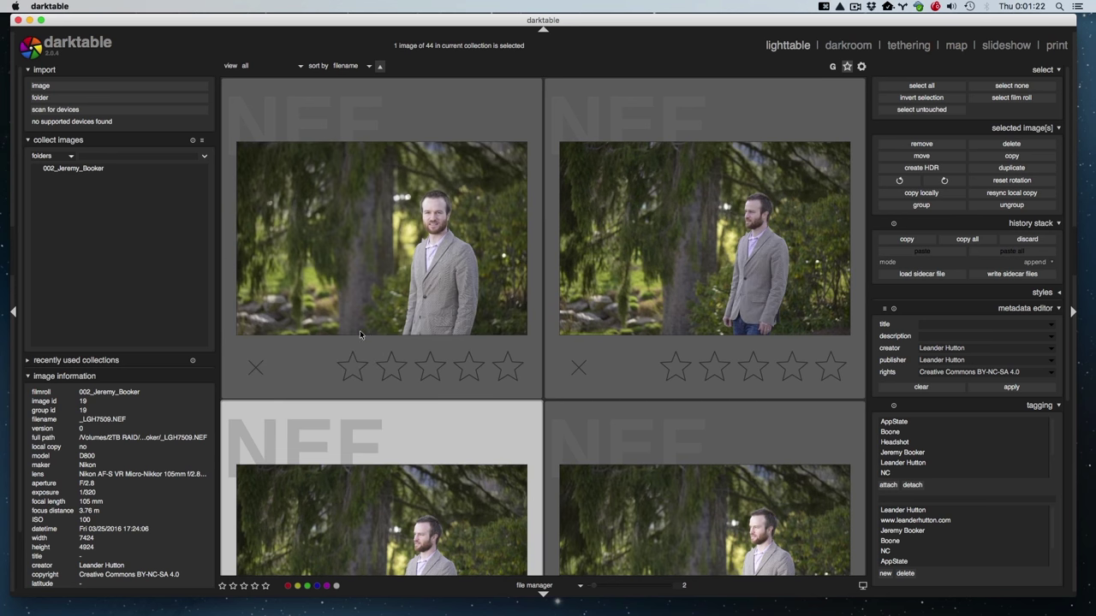
scroll(562, 369, down, 1)
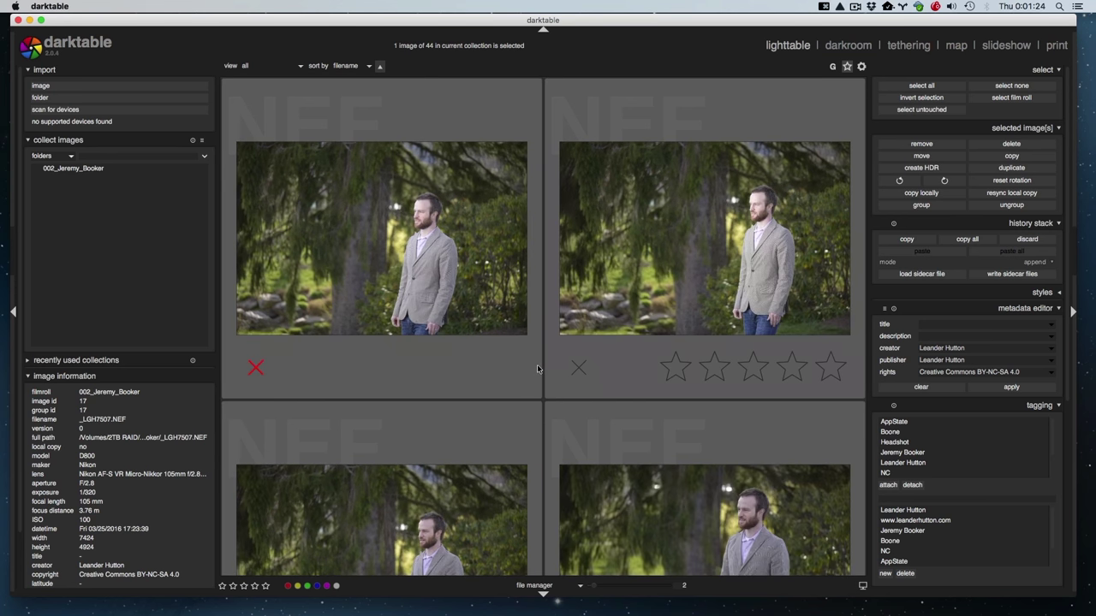
scroll(538, 369, down, 4)
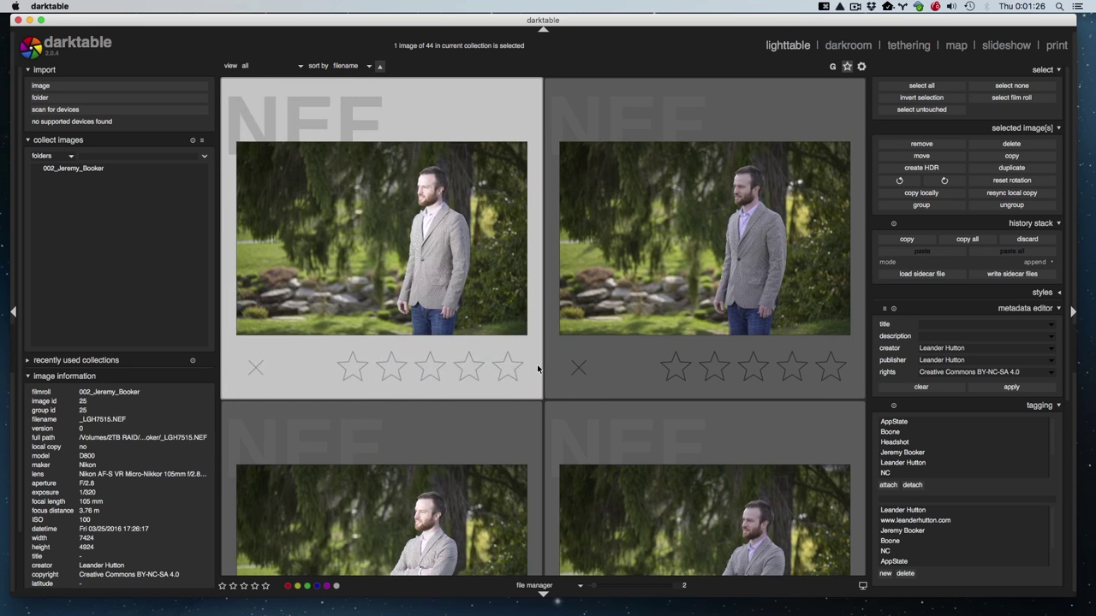
scroll(537, 364, down, 1)
scroll(540, 364, down, 1)
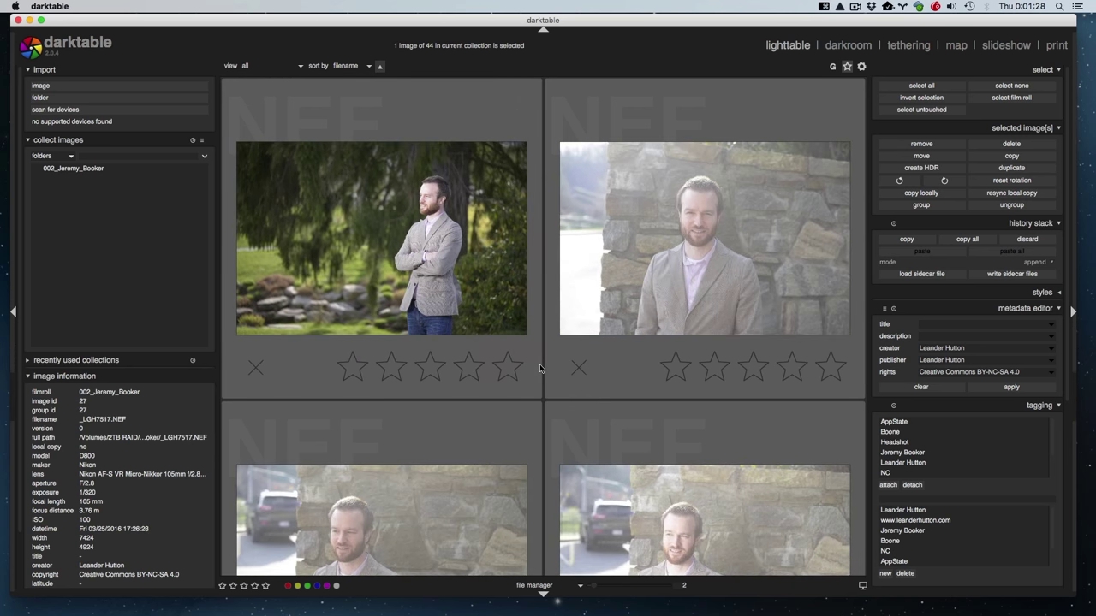
scroll(539, 364, down, 1)
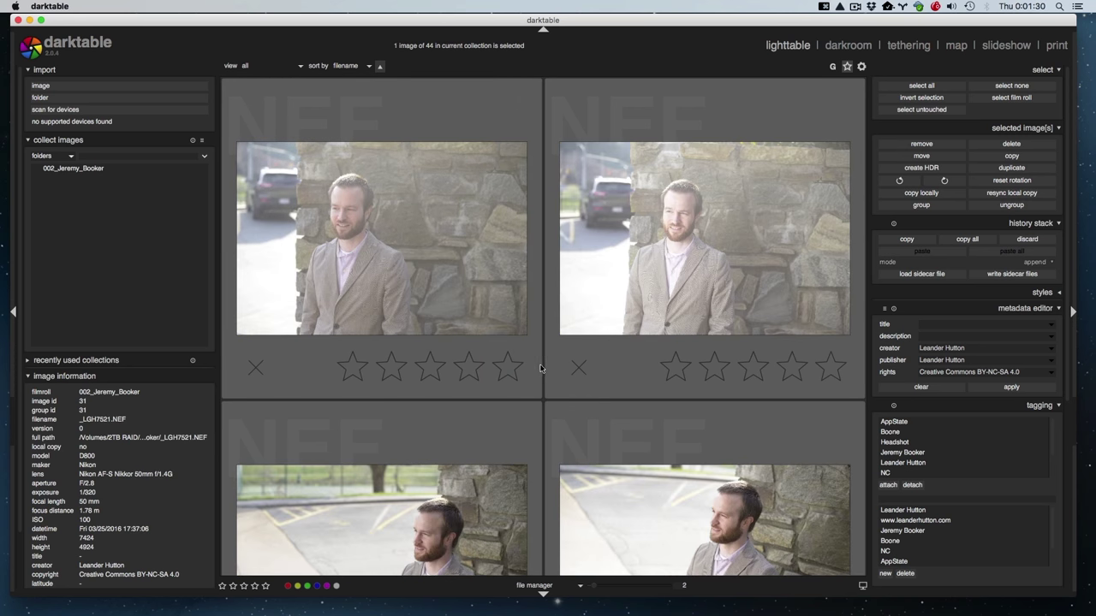
scroll(548, 364, down, 1)
click(579, 367)
click(255, 368)
Reject the parking-lot shot, image 36, plus images 37 and 38
scroll(263, 375, down, 1)
scroll(263, 375, down, 2)
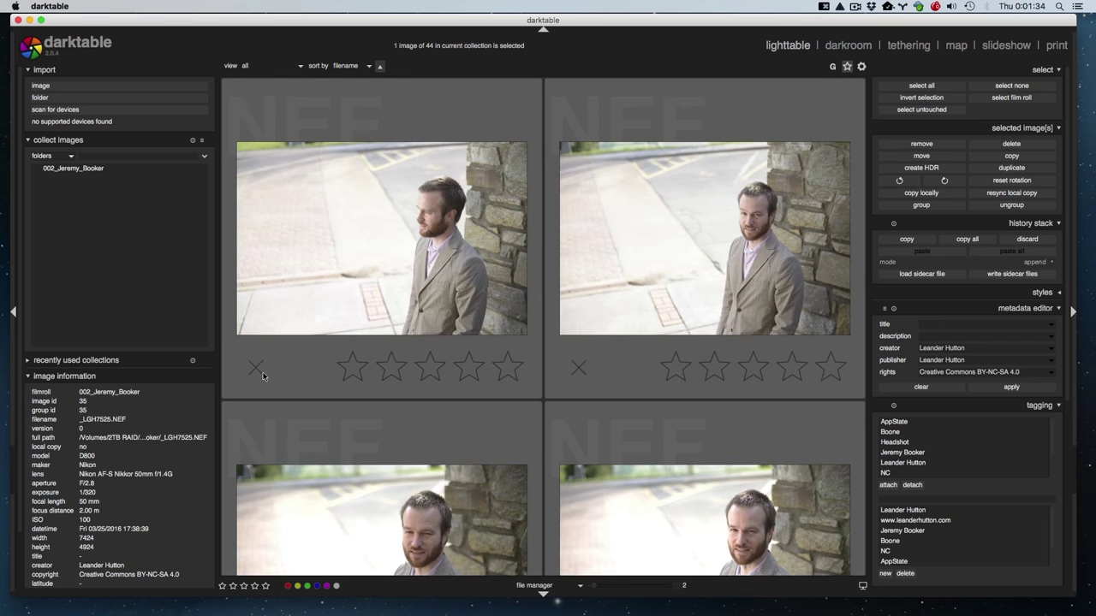
click(579, 367)
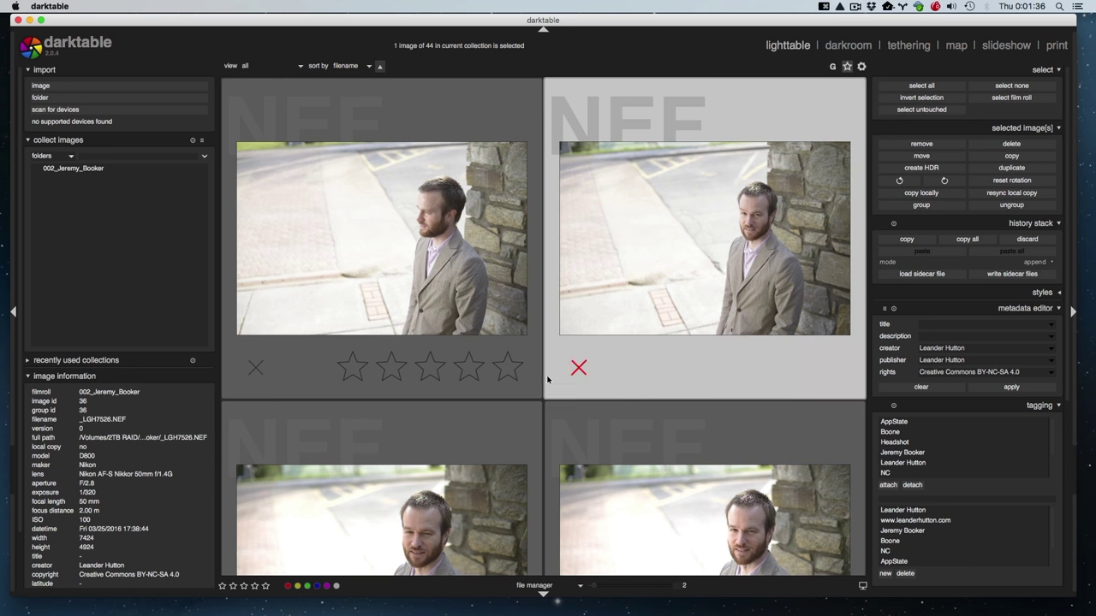
scroll(548, 379, down, 1)
click(255, 367)
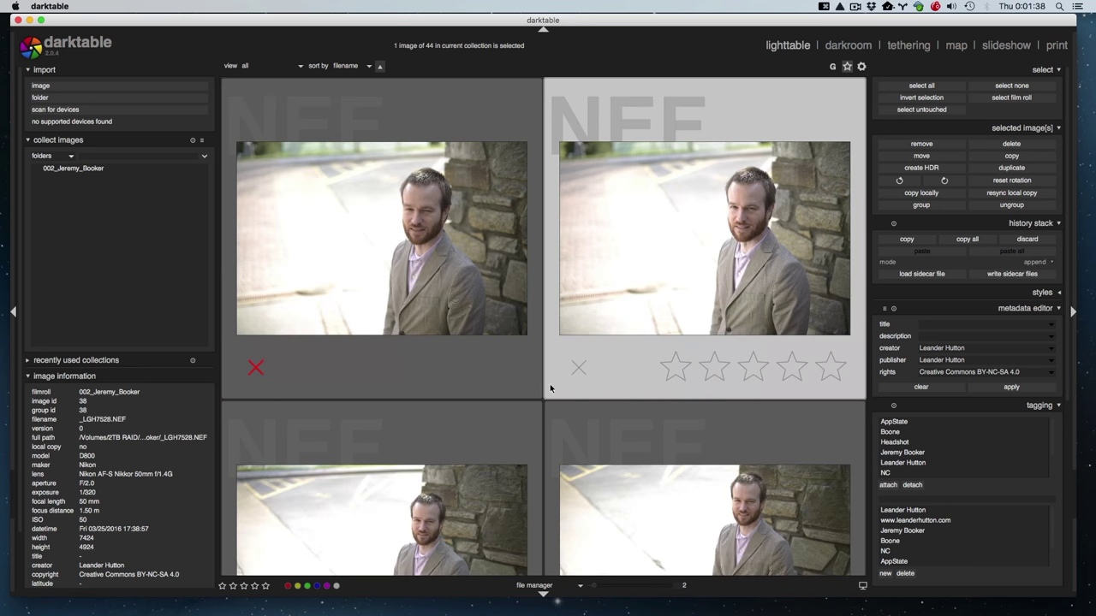
click(578, 367)
scroll(577, 368, down, 3)
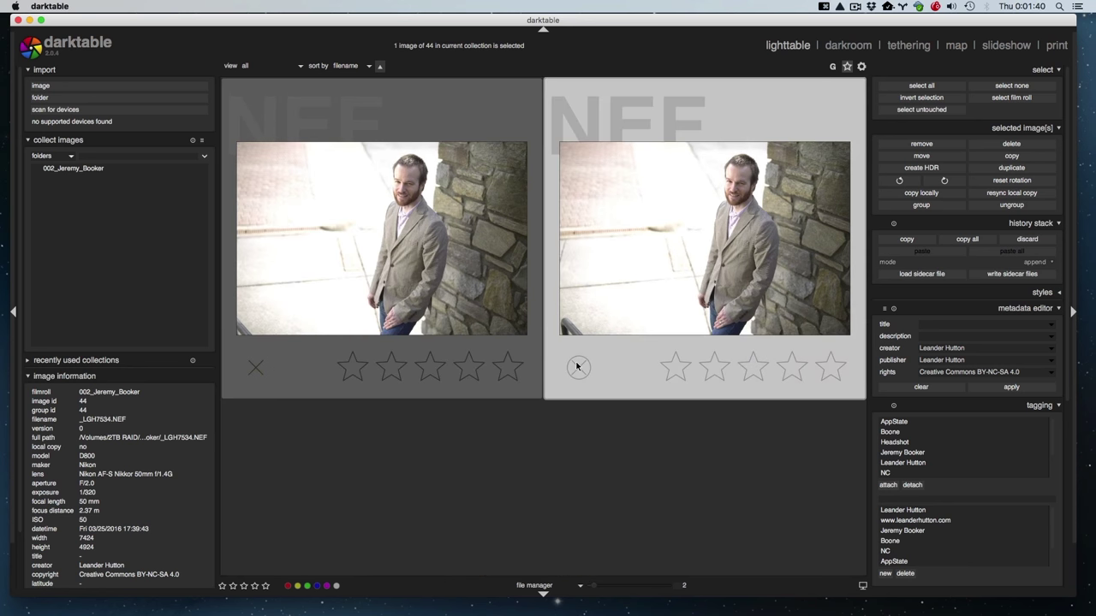
scroll(576, 366, up, 6)
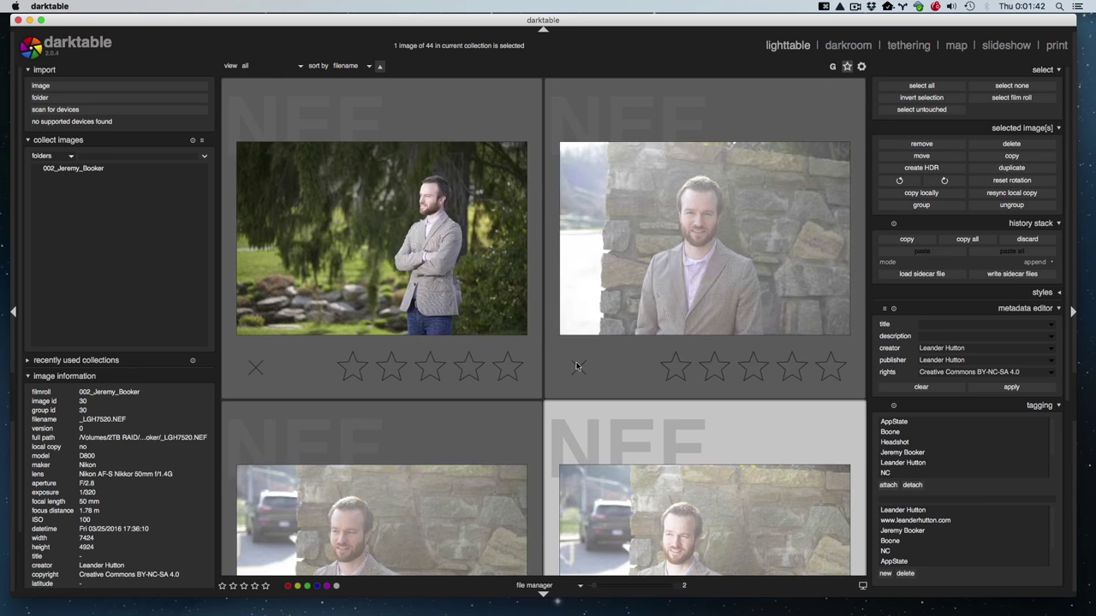
scroll(576, 367, up, 5)
scroll(577, 367, up, 4)
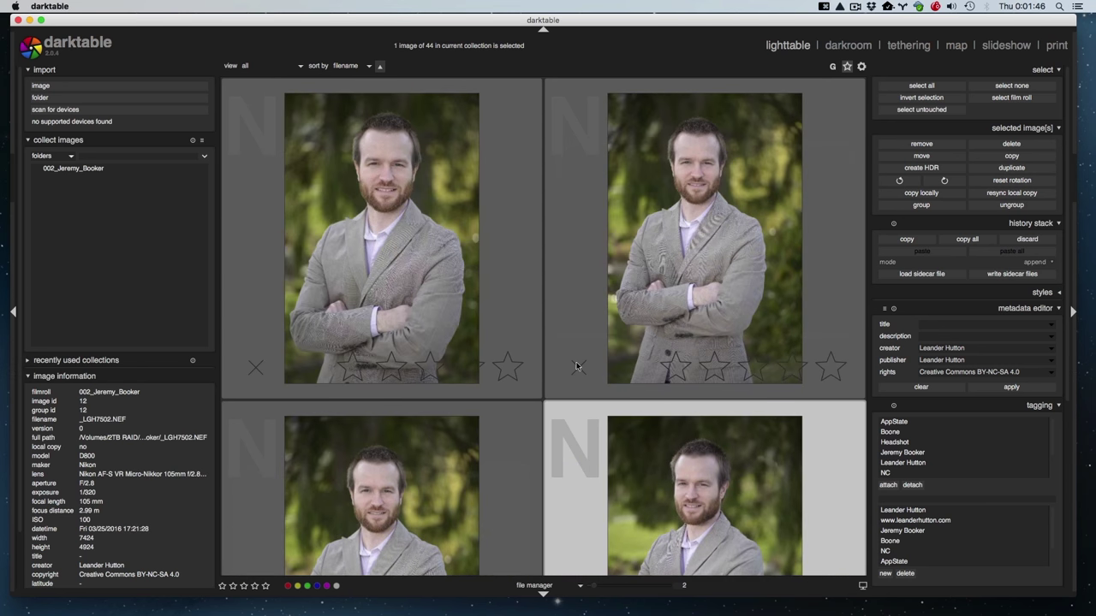
scroll(576, 366, up, 5)
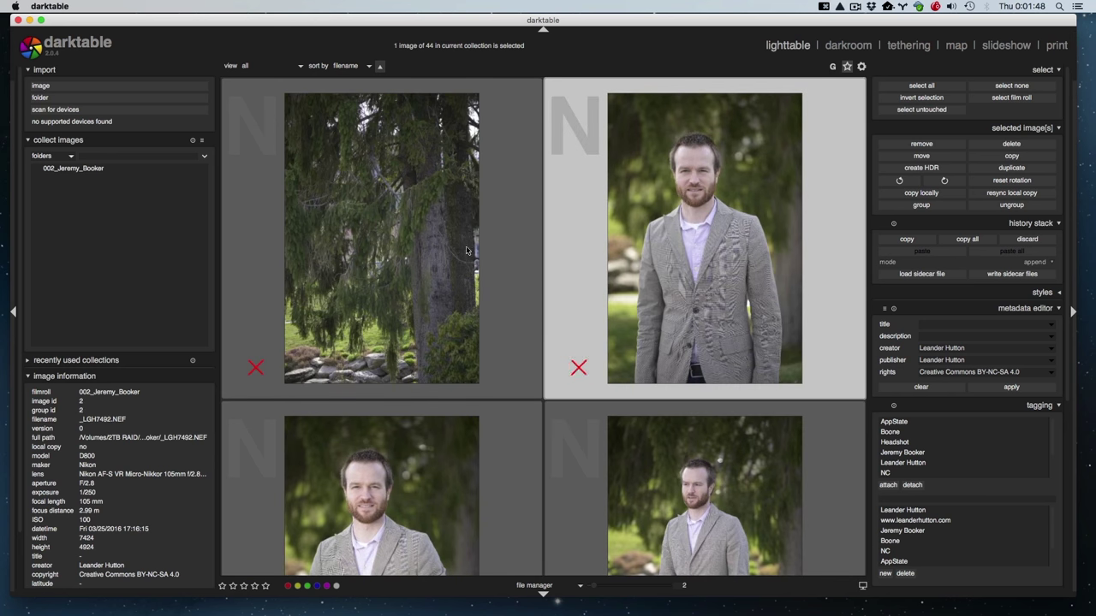
Set the view filter to 'rejected only' and scroll through the 14 rejected images
click(288, 68)
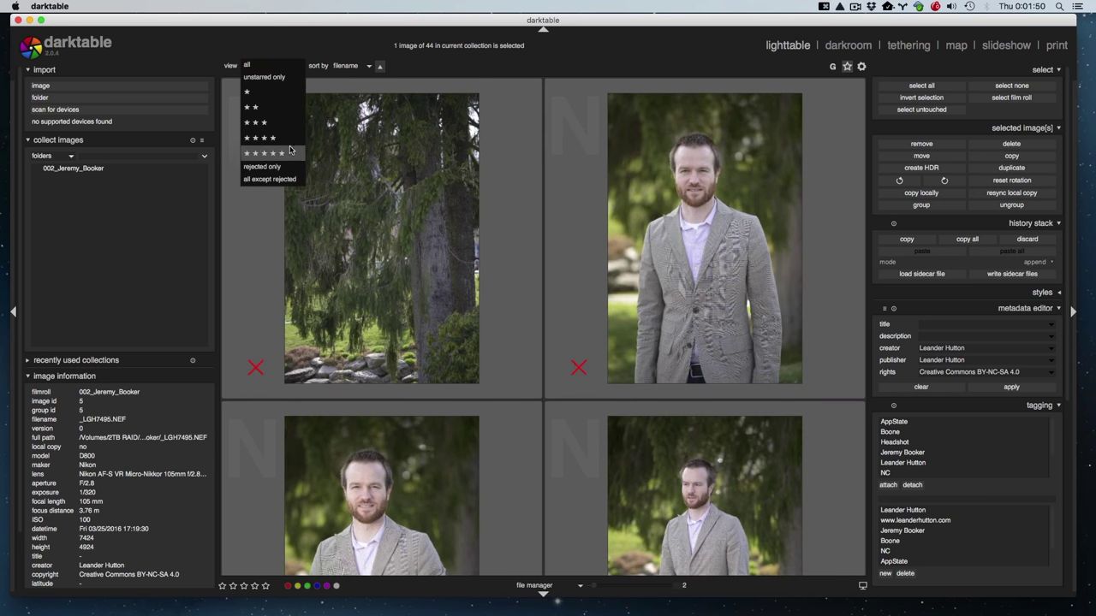
click(283, 166)
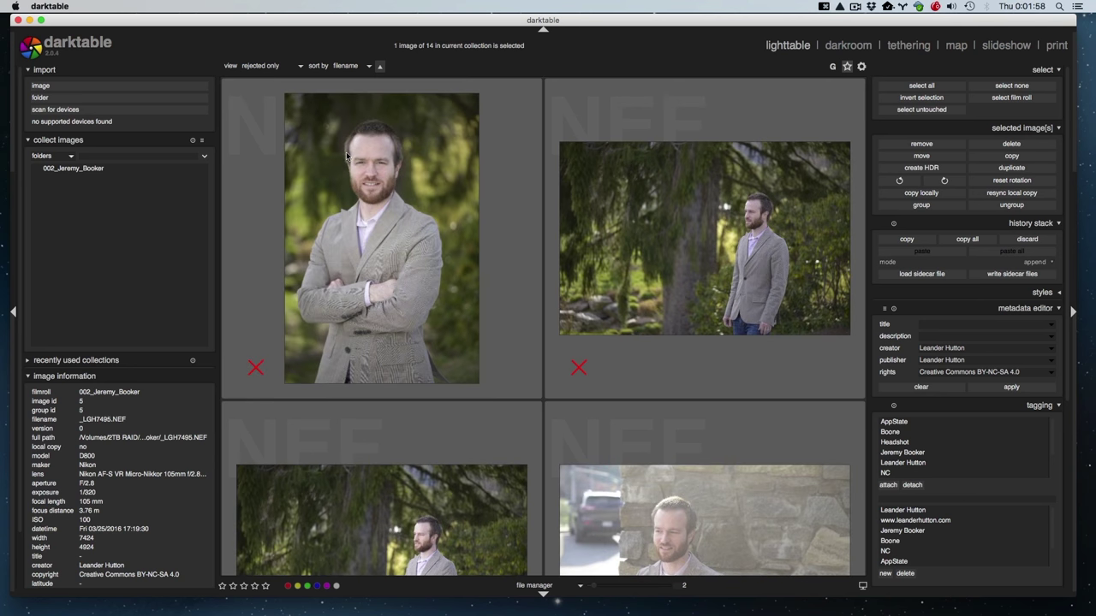
scroll(347, 156, down, 1)
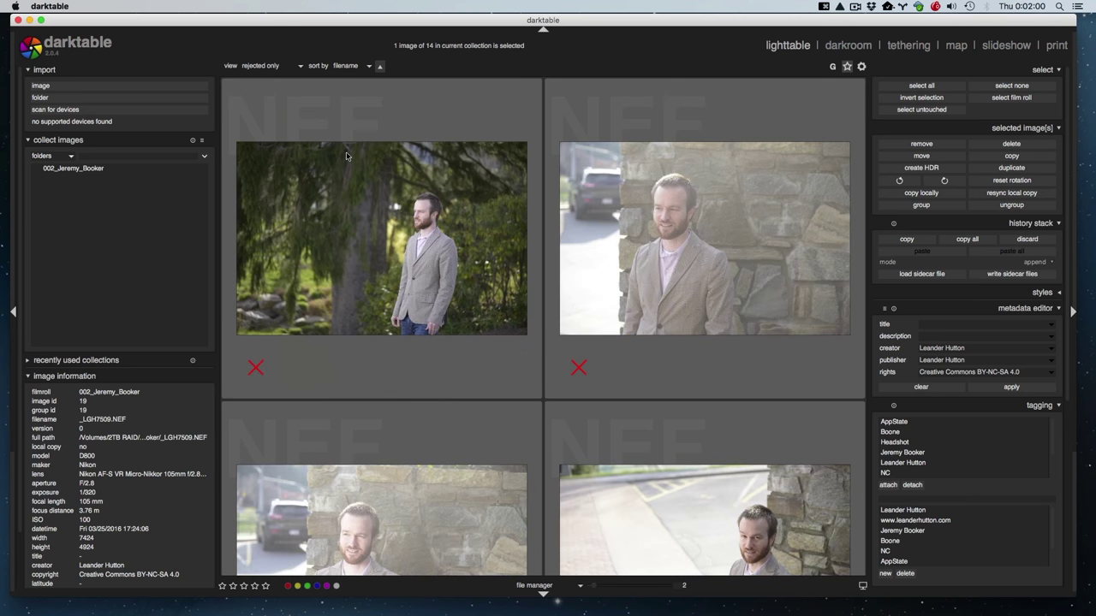
scroll(346, 156, down, 1)
scroll(347, 156, down, 1)
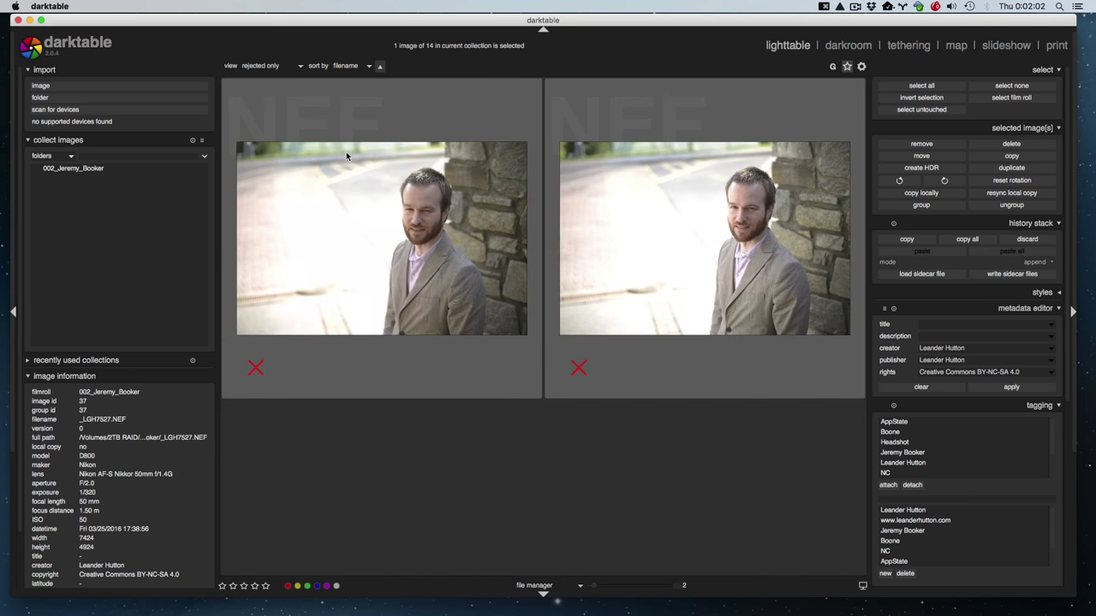
scroll(347, 156, up, 6)
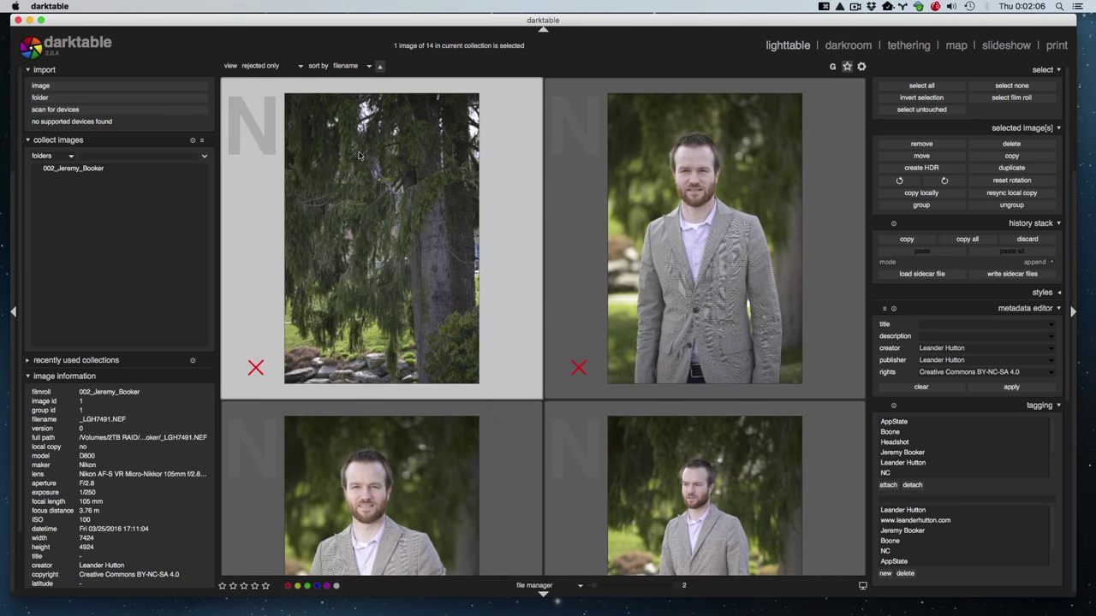
Select all 14 rejected images and delete them from disk, confirming the prompt
key(ctrl+a)
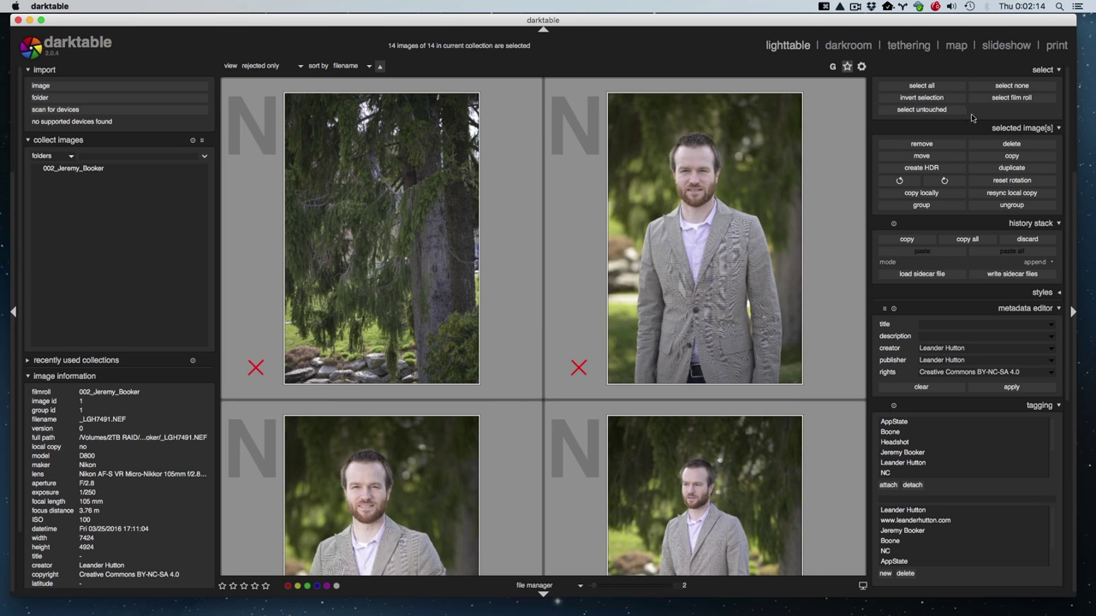
click(1008, 144)
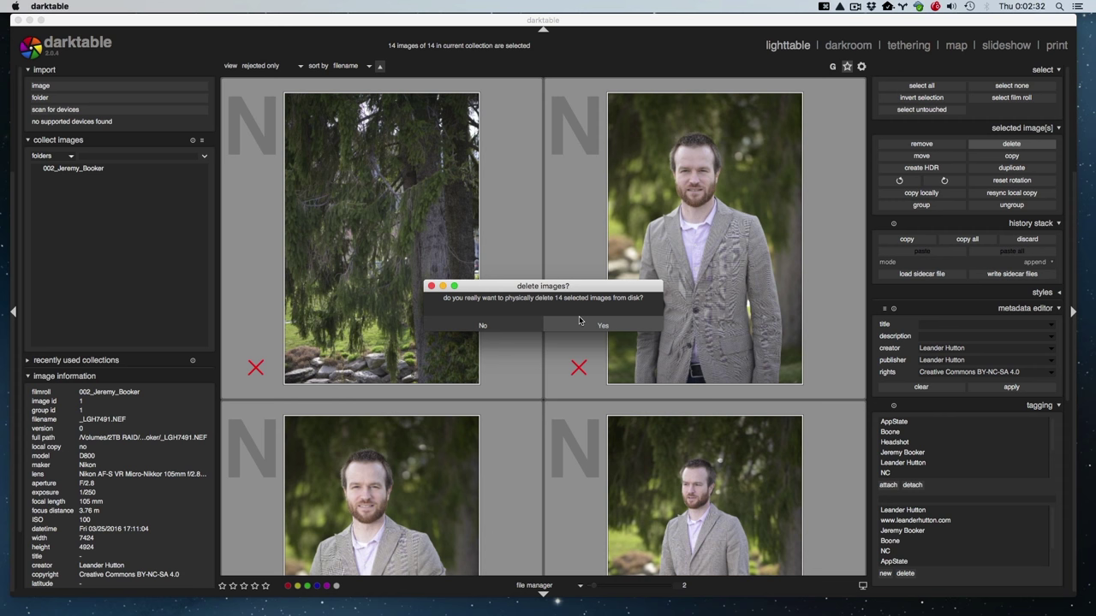
click(580, 320)
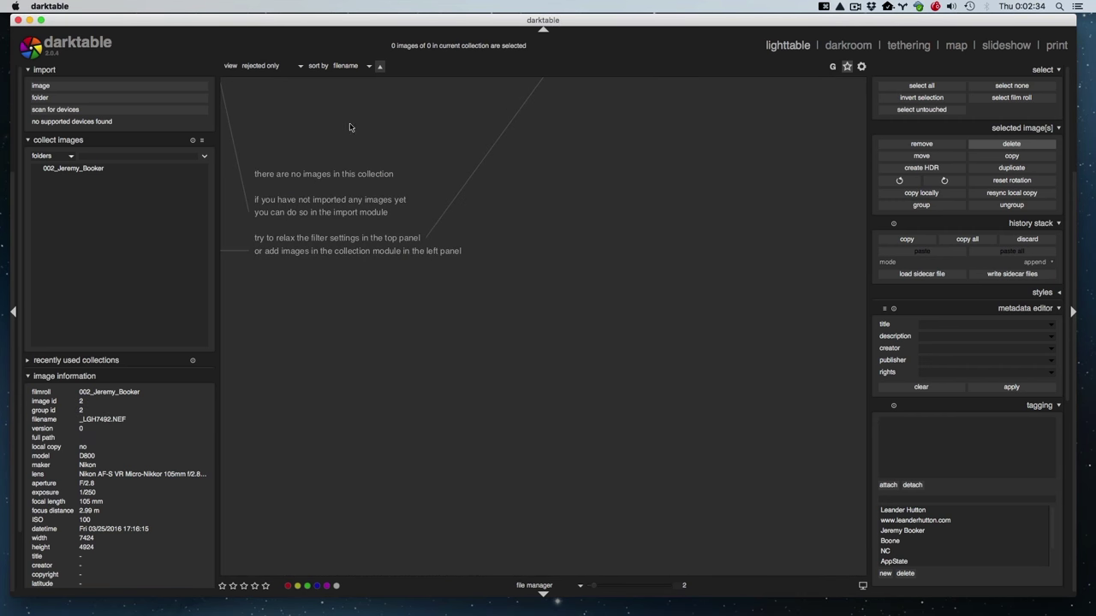
Set the rating filter view to 'all' so all 30 remaining shots appear
click(270, 68)
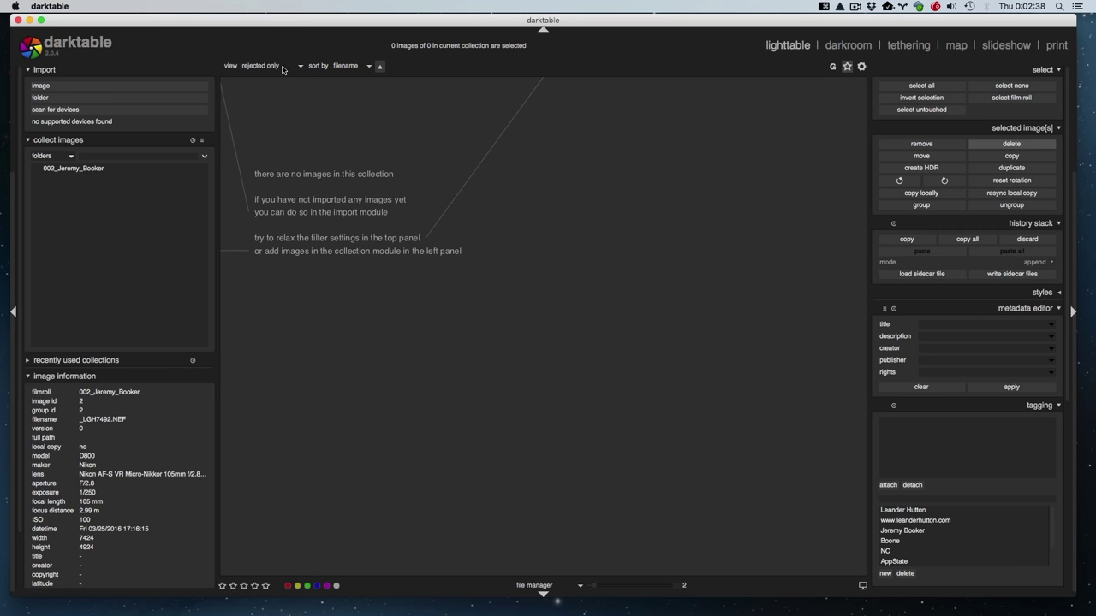
click(283, 67)
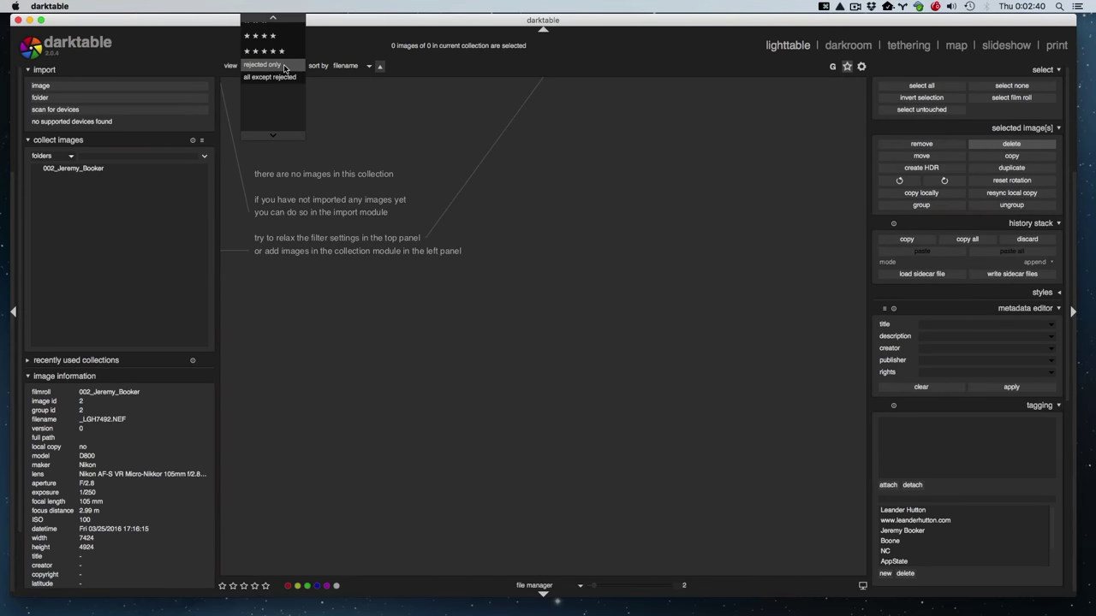
scroll(278, 43, up, 5)
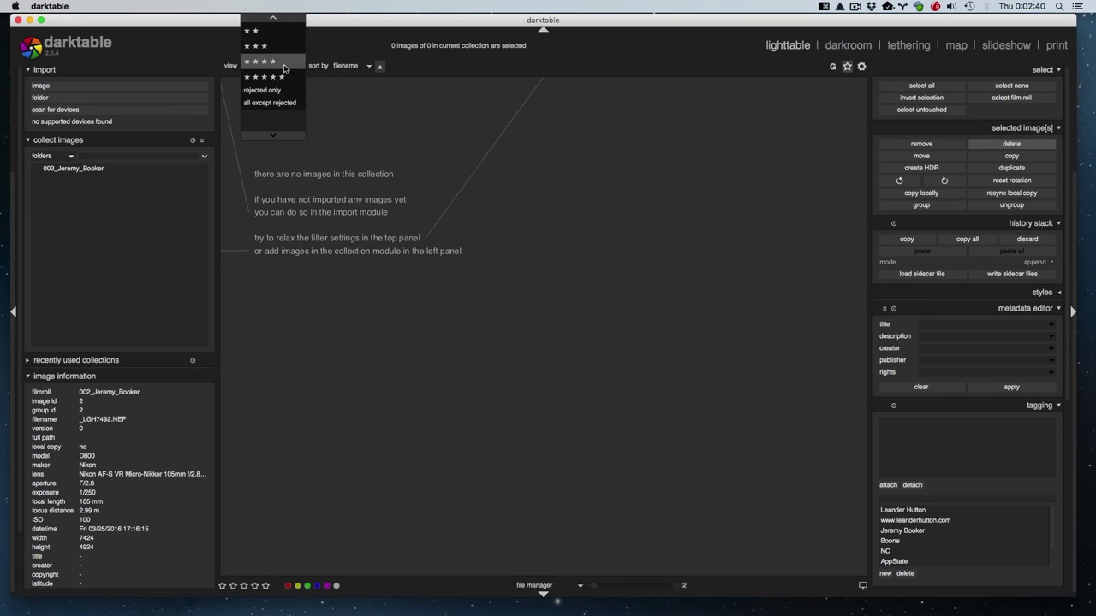
click(274, 21)
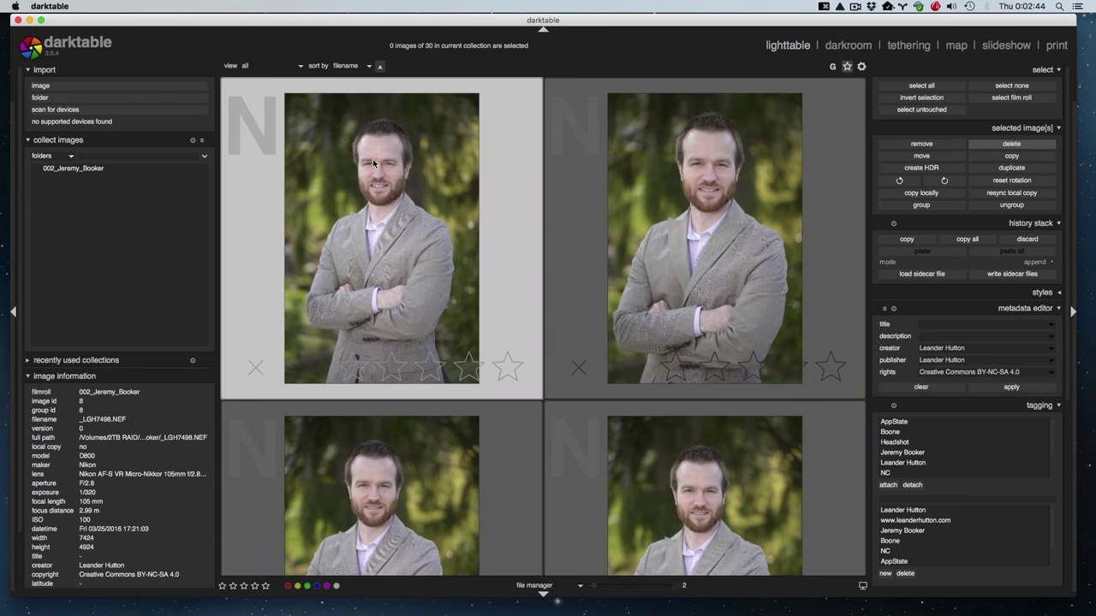
scroll(373, 163, down, 6)
scroll(373, 163, up, 8)
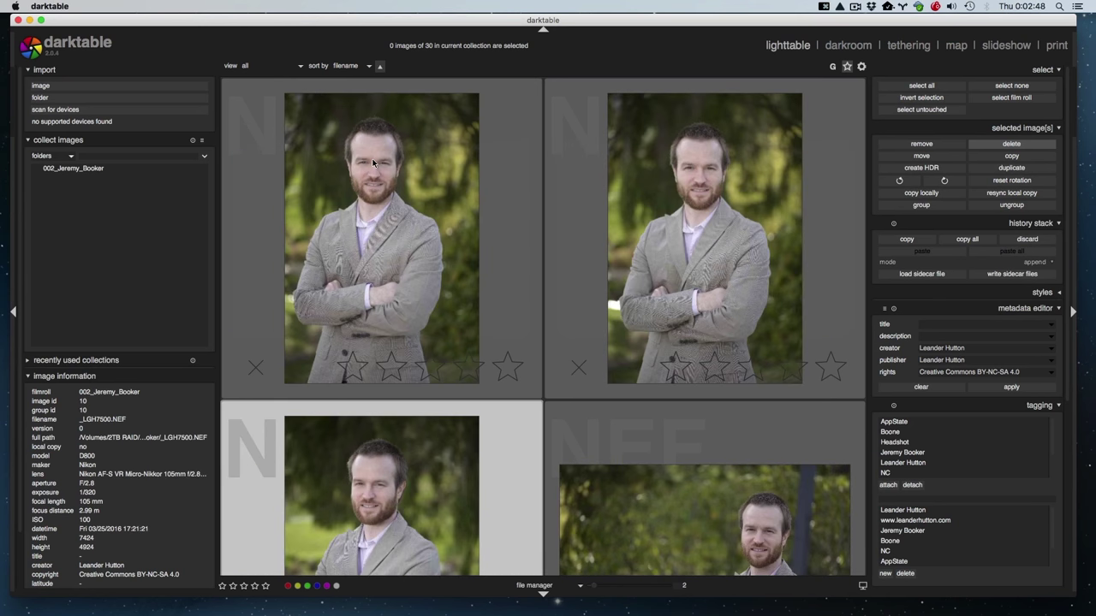
scroll(373, 163, up, 1)
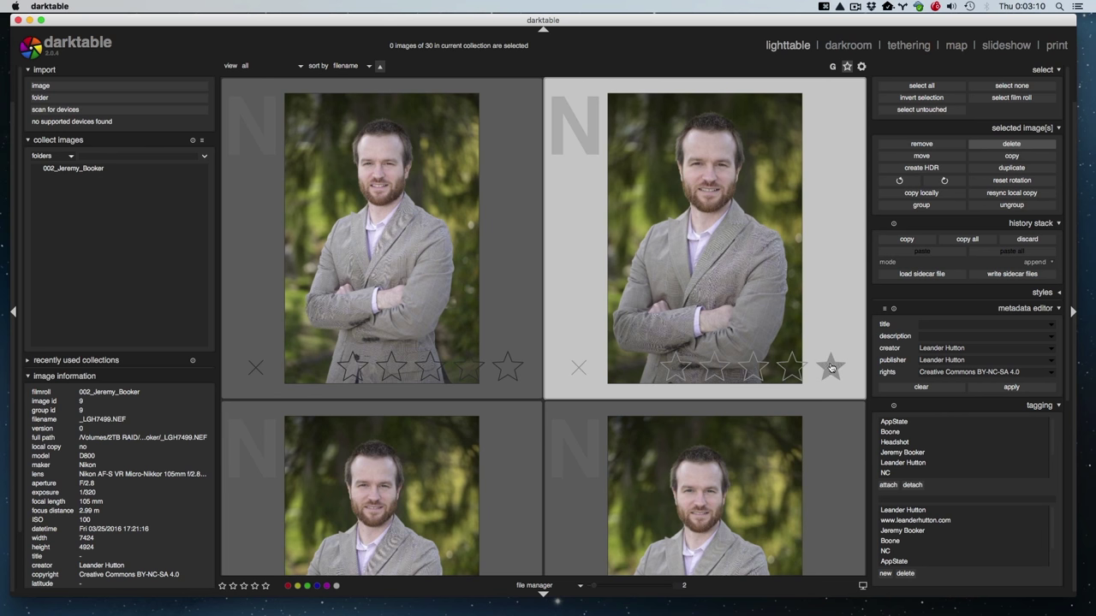
Rate the top-right crossed-arms portrait five stars
scroll(625, 430, down, 1)
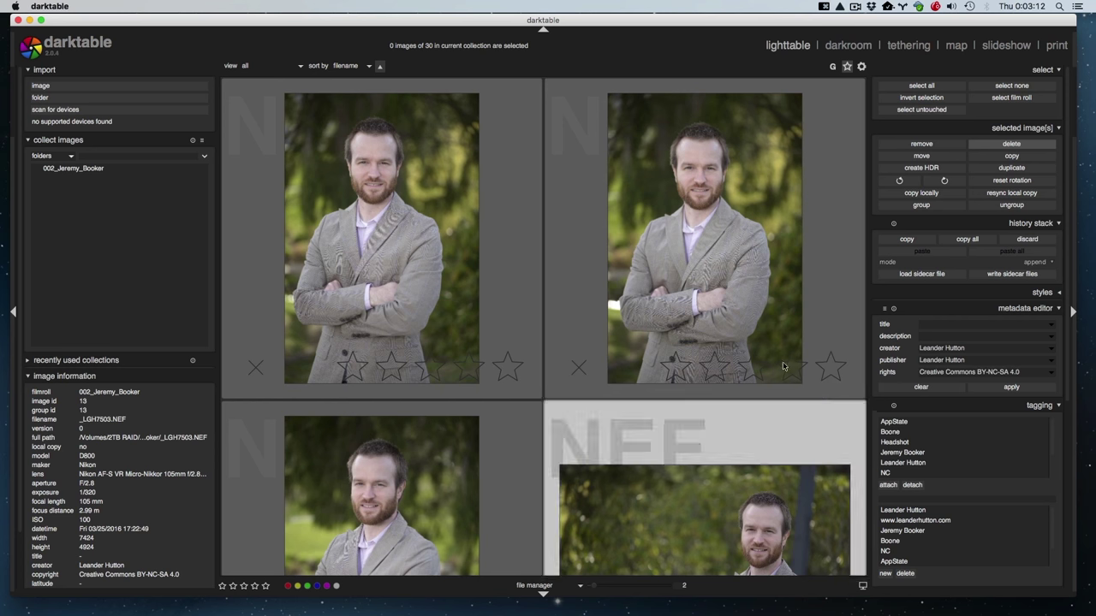
click(830, 367)
scroll(514, 370, down, 1)
scroll(638, 368, down, 1)
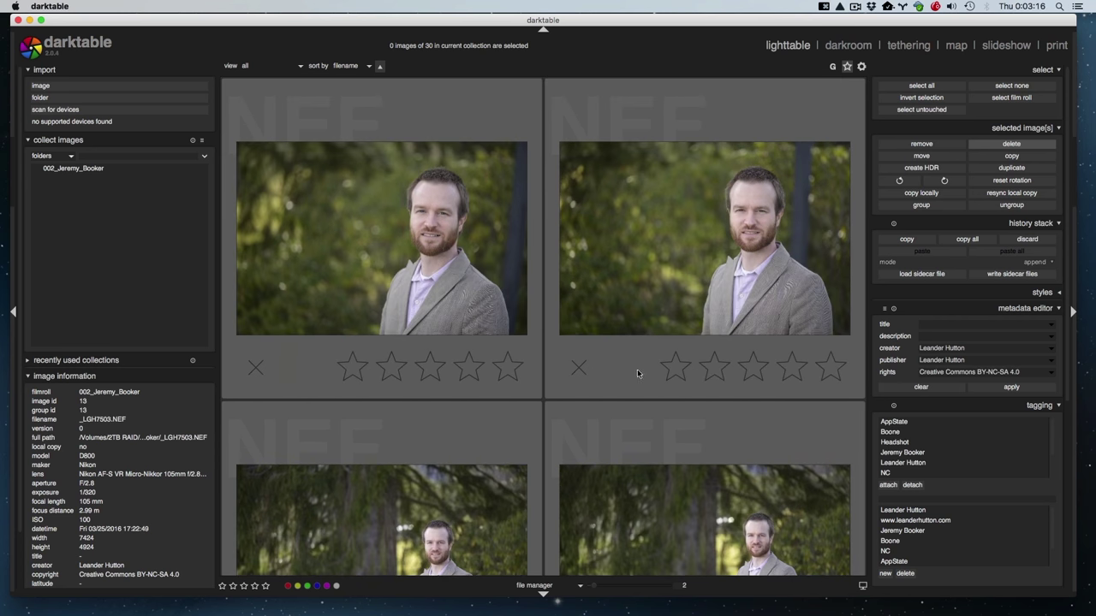
scroll(637, 369, up, 1)
scroll(637, 371, down, 1)
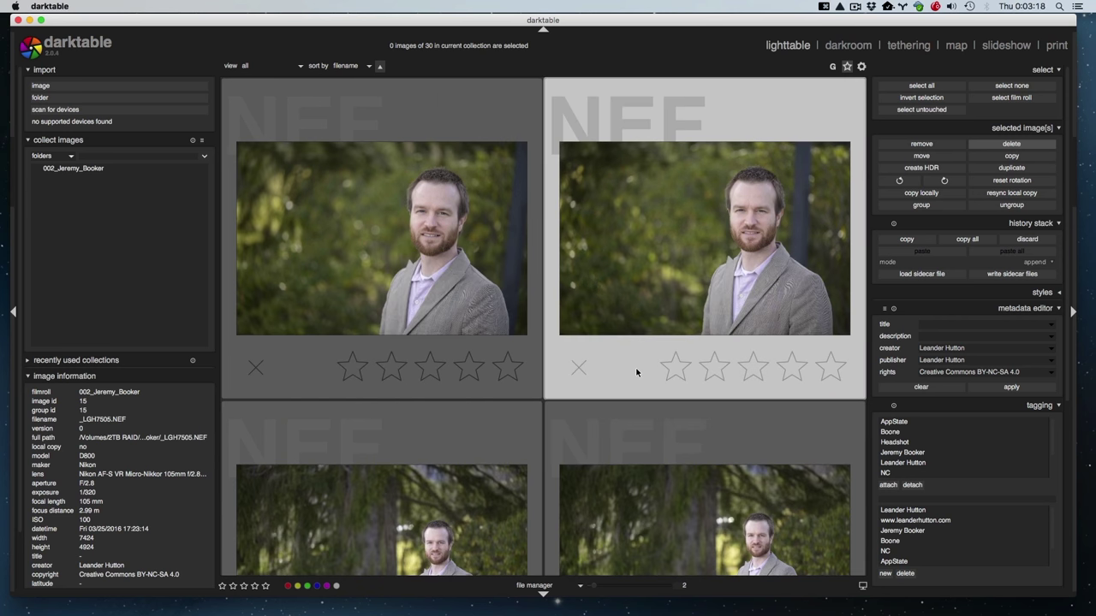
Rate the two standing portraits five stars
scroll(575, 367, down, 1)
scroll(651, 367, down, 1)
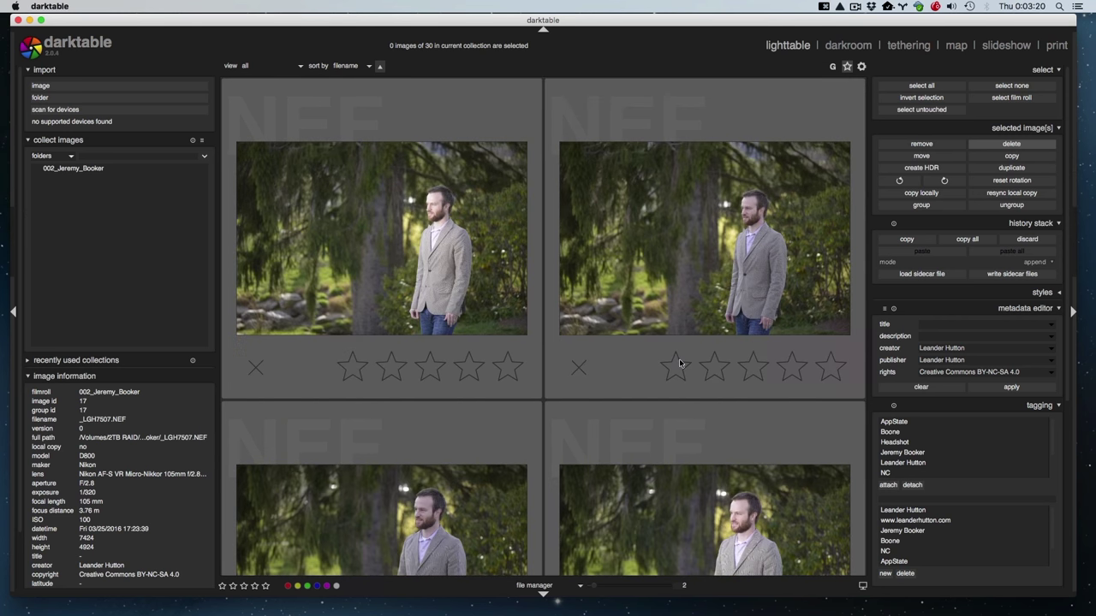
scroll(531, 375, down, 3)
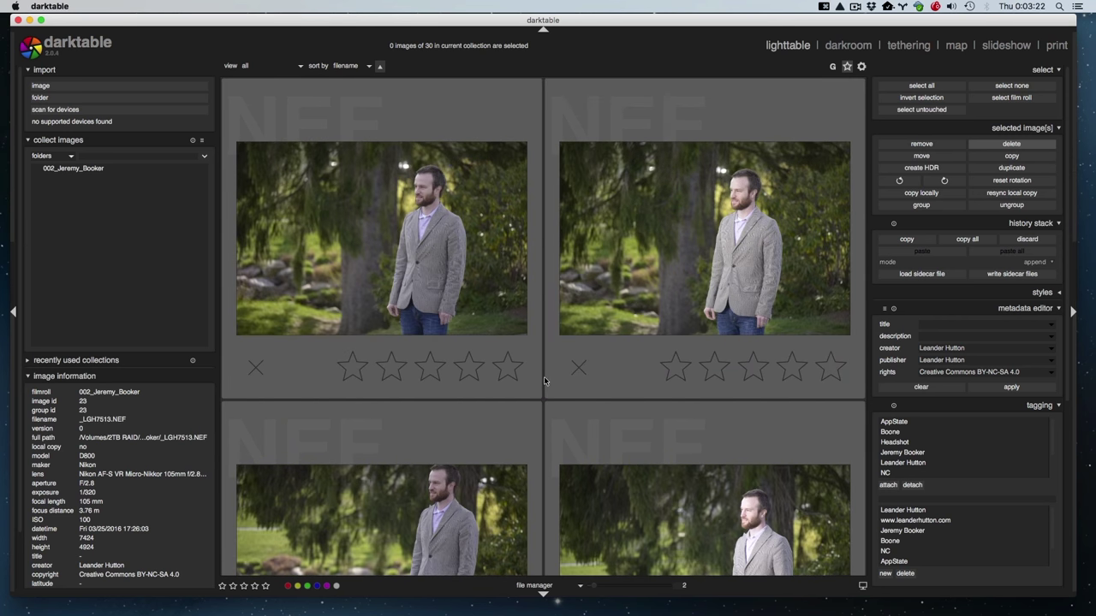
click(829, 370)
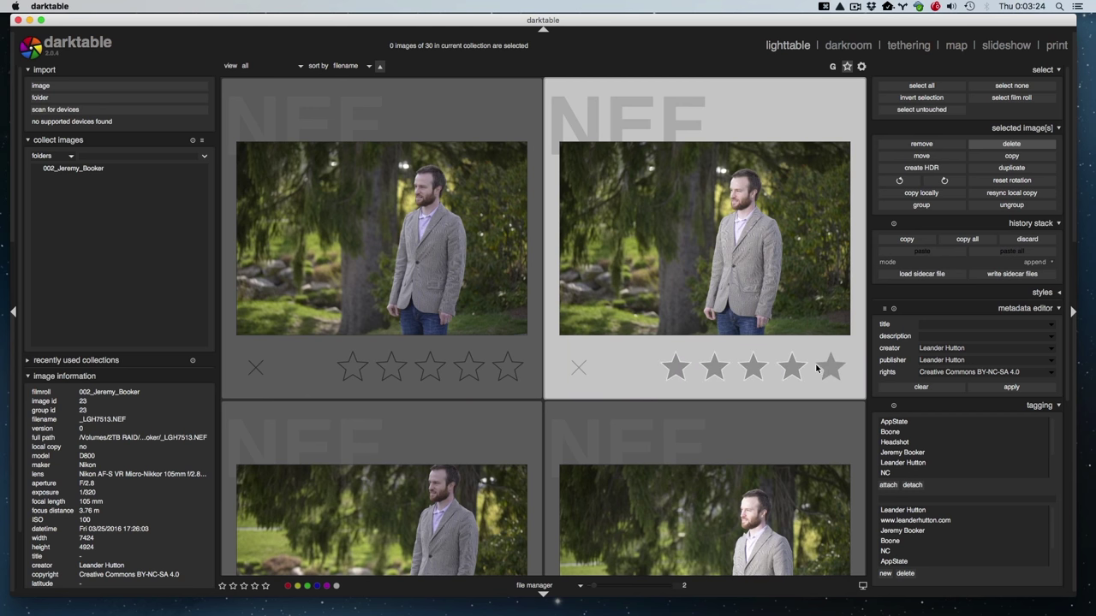
scroll(785, 383, down, 2)
click(829, 368)
Rate the top-right tree shot five stars and reject the top-left shot
scroll(734, 191, up, 3)
scroll(734, 197, down, 2)
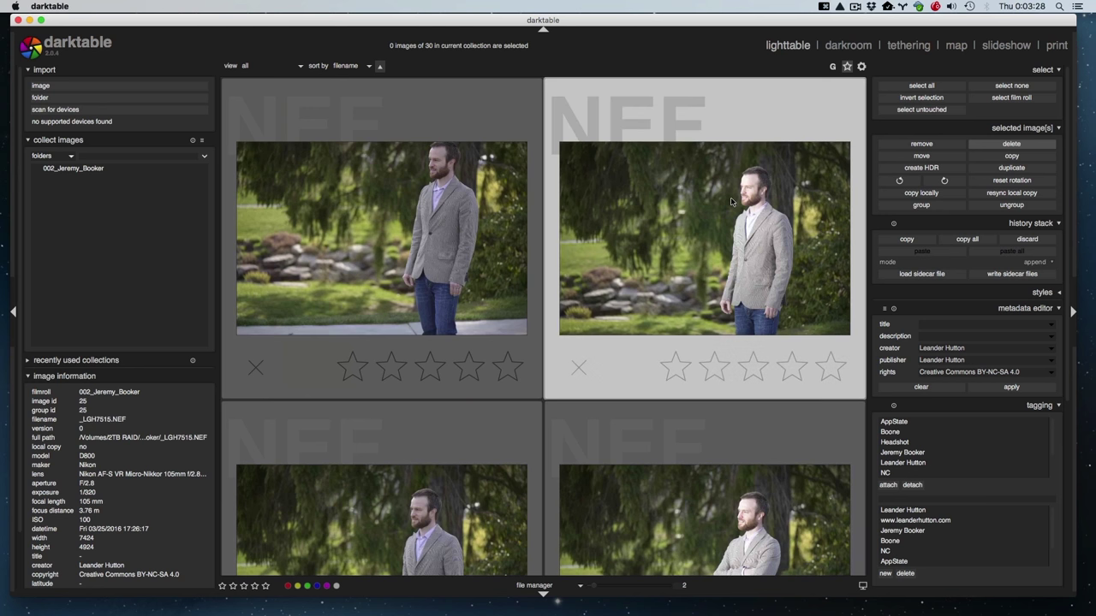
scroll(736, 210, up, 1)
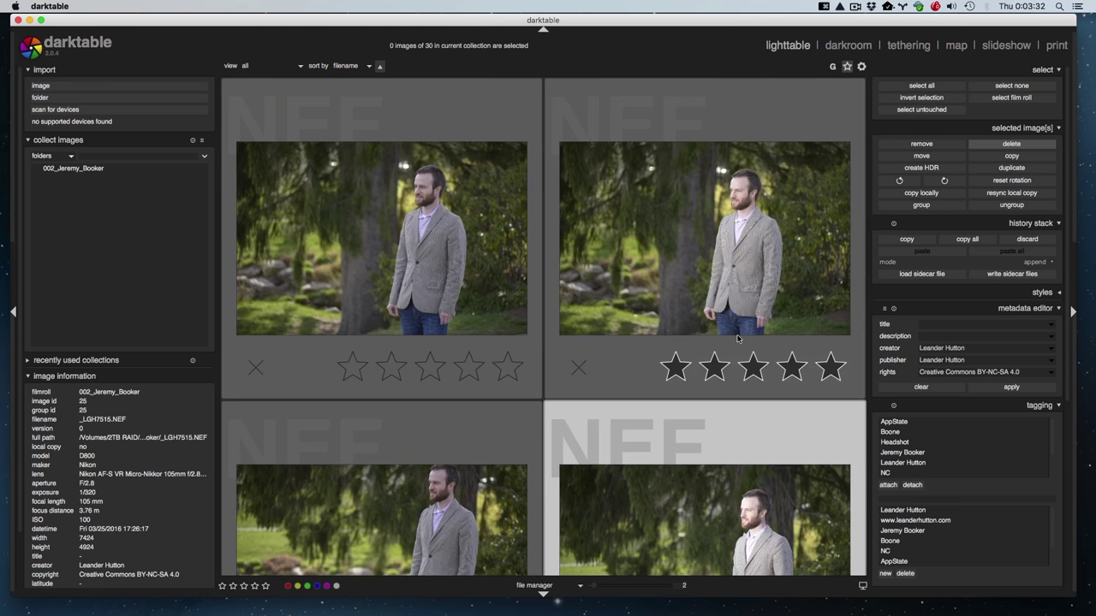
scroll(720, 227, down, 1)
click(820, 369)
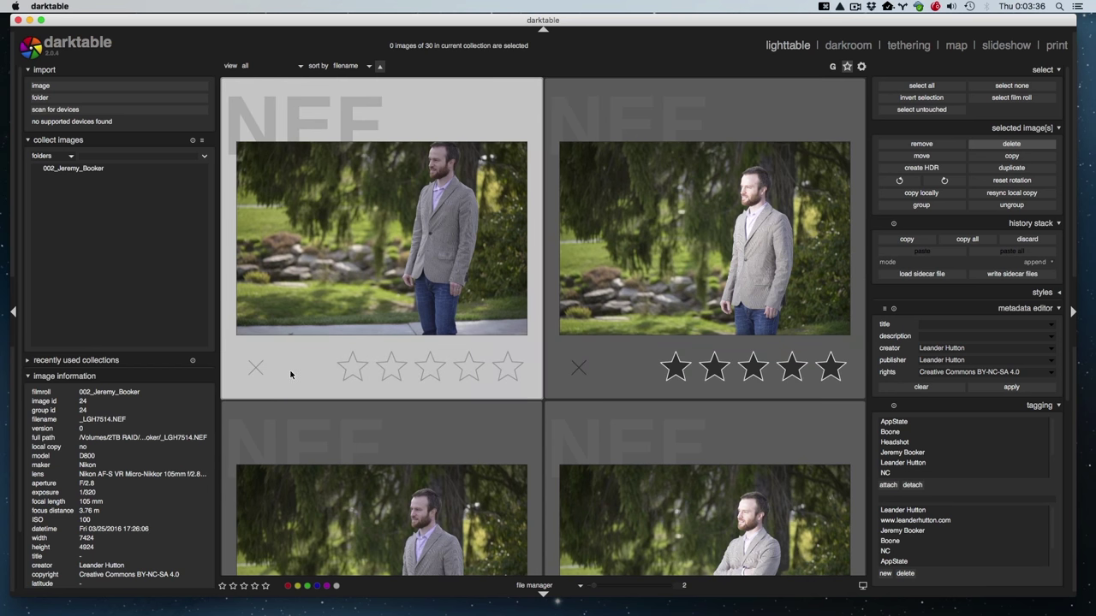
click(255, 368)
Rate the top-left and right-hand stone-wall shots five stars
scroll(318, 411, down, 5)
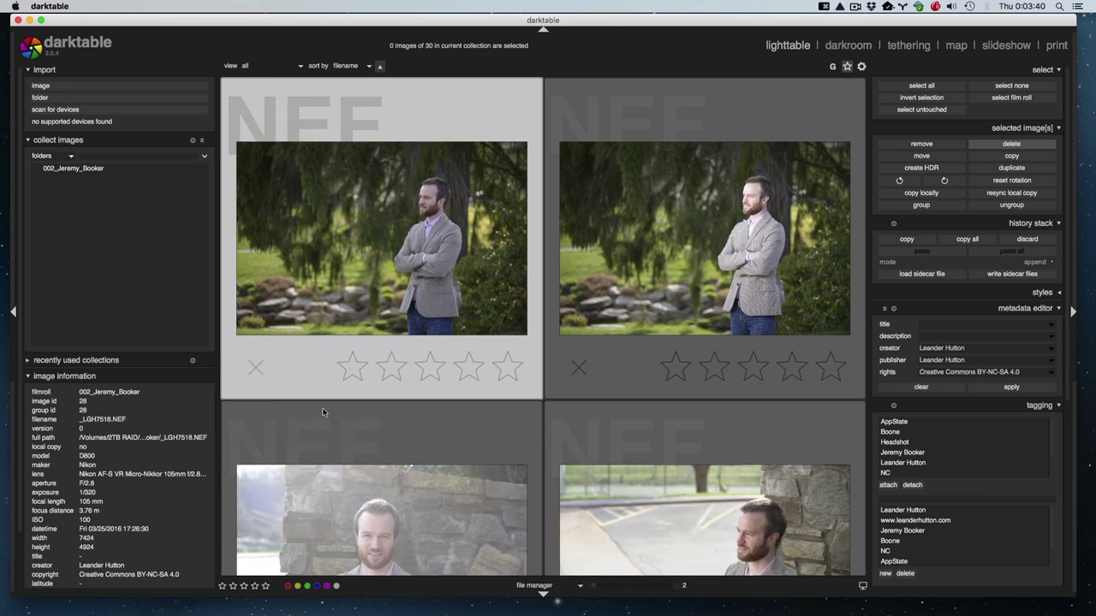
scroll(323, 413, down, 1)
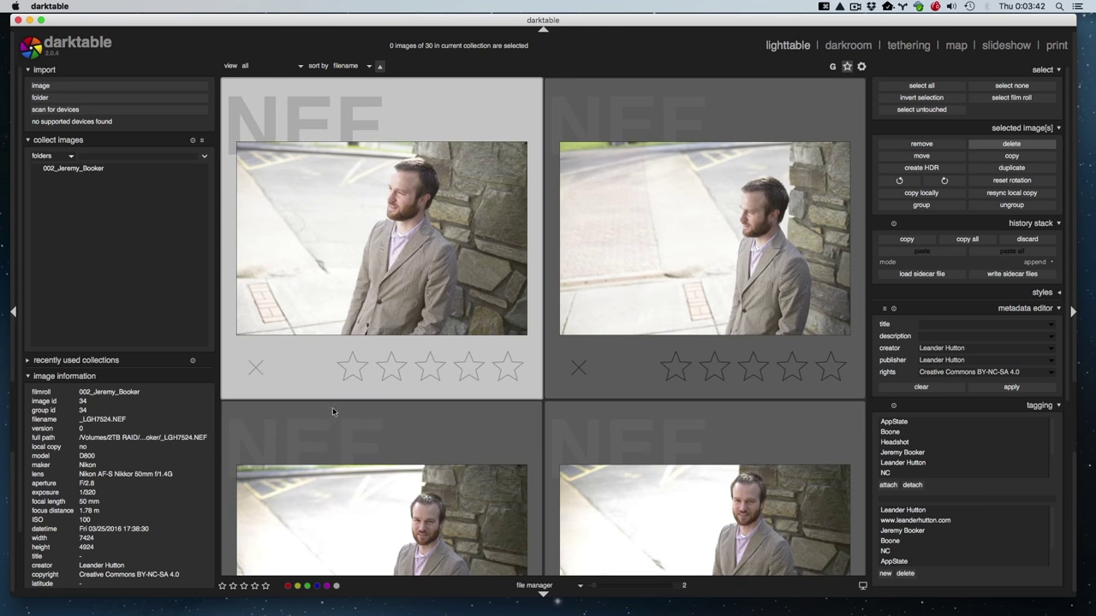
click(512, 377)
scroll(516, 385, down, 1)
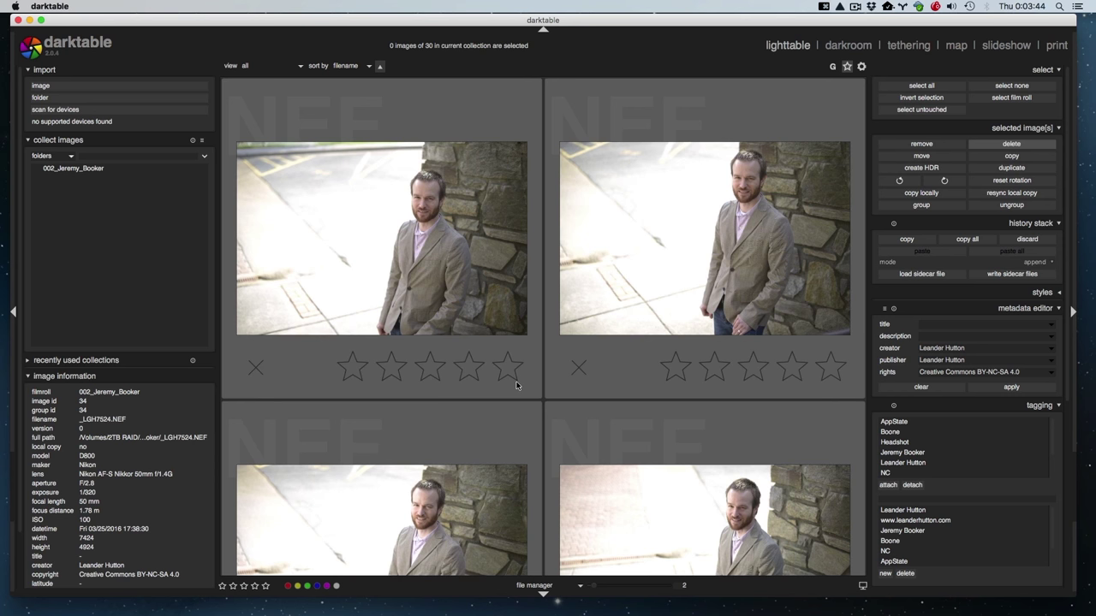
key(1)
scroll(471, 370, down, 2)
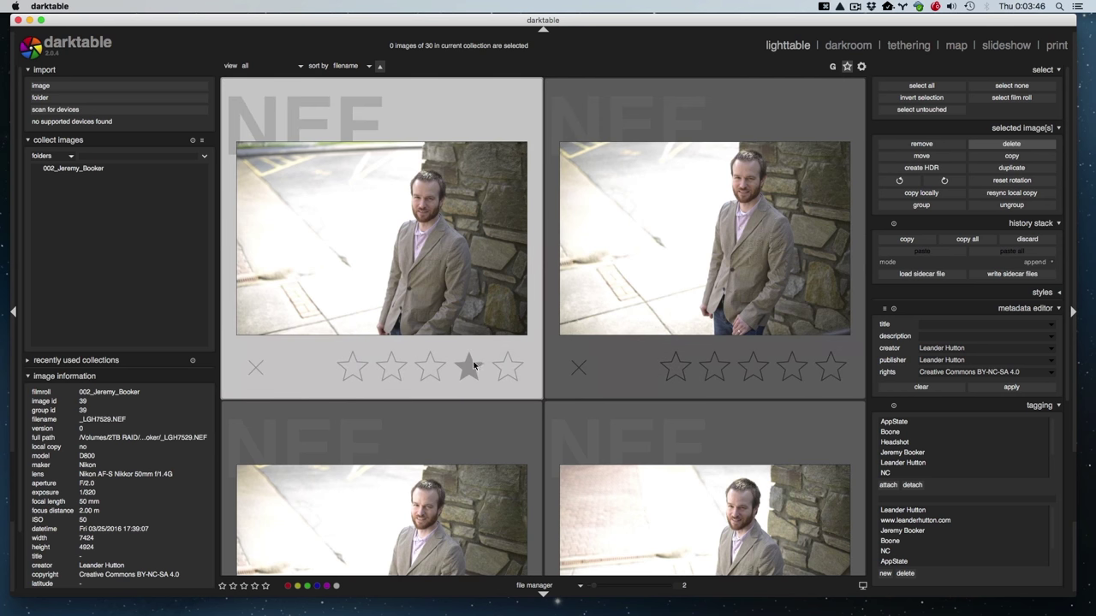
click(845, 372)
key(5)
Give five stars to the top-right stone-wall shot and the next top-right shot
scroll(806, 379, up, 1)
scroll(805, 379, up, 5)
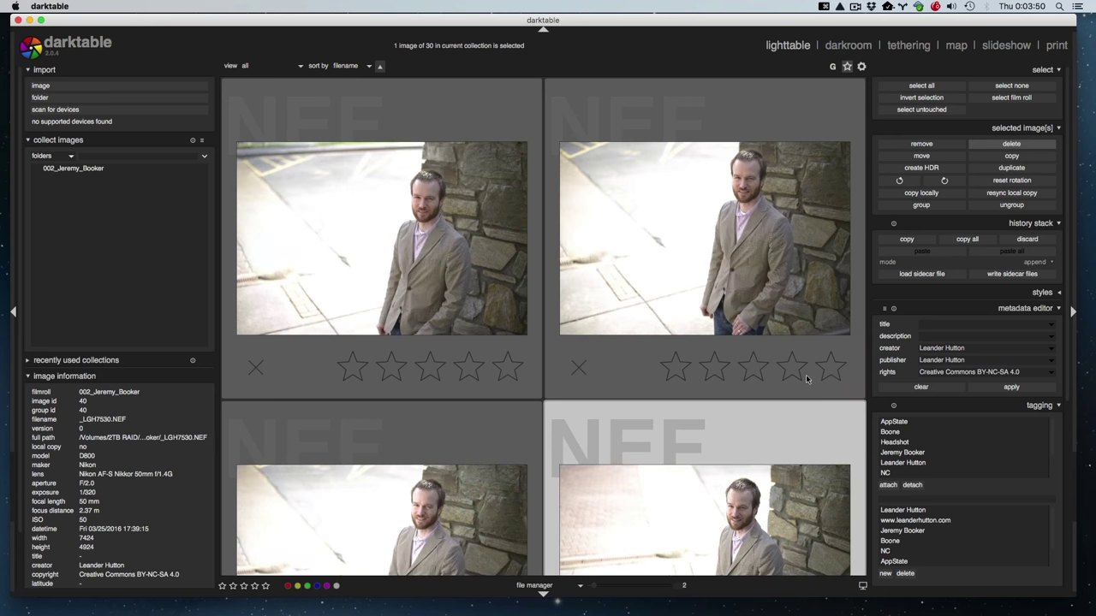
scroll(806, 379, up, 1)
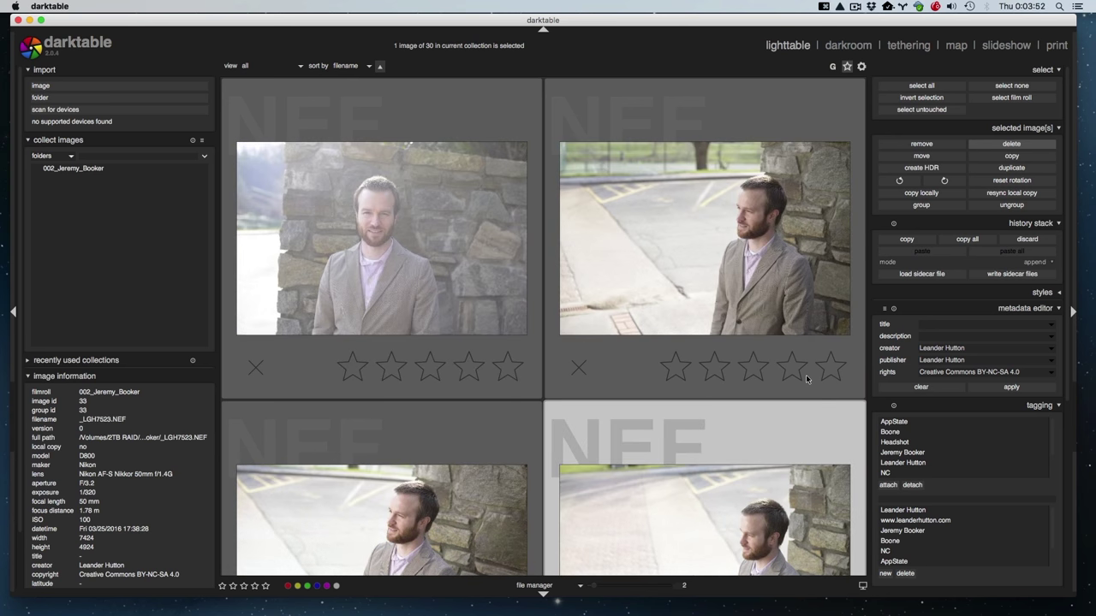
scroll(806, 379, up, 1)
key(5)
scroll(803, 378, down, 1)
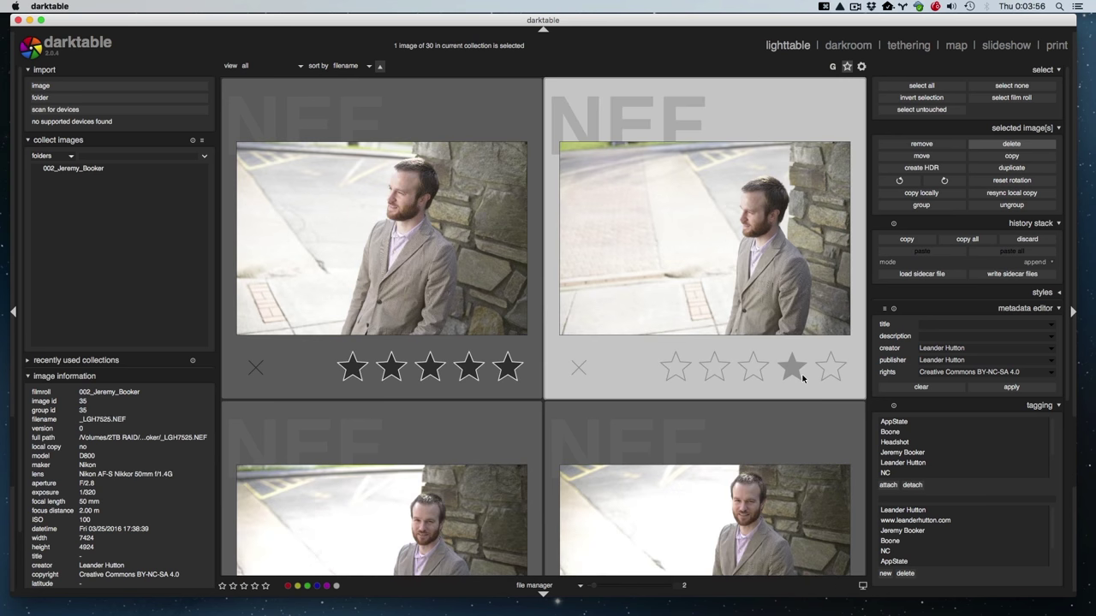
scroll(828, 378, down, 1)
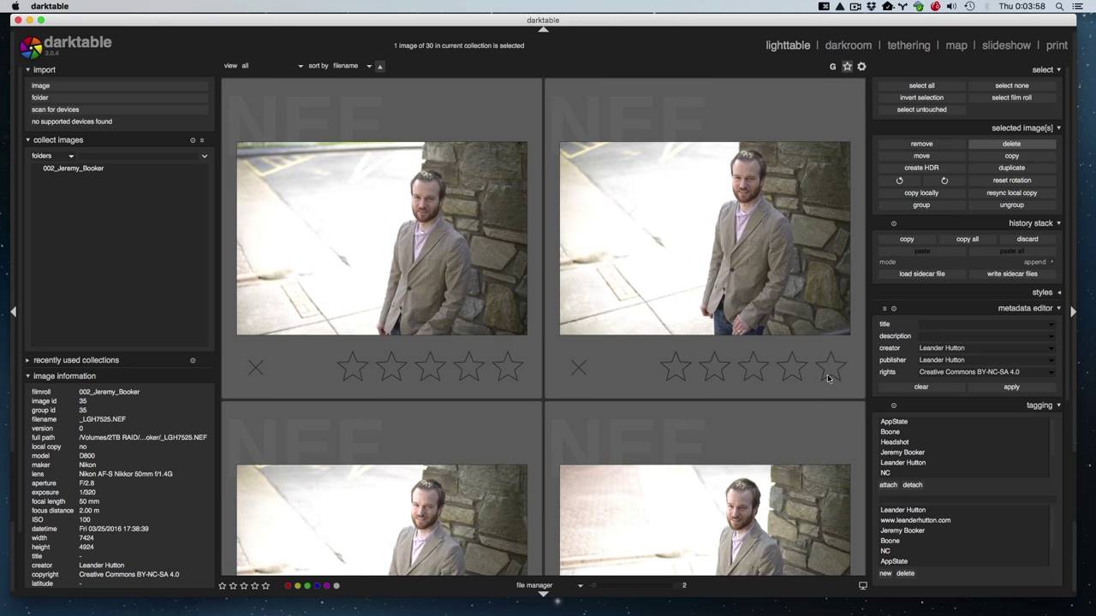
scroll(802, 381, down, 1)
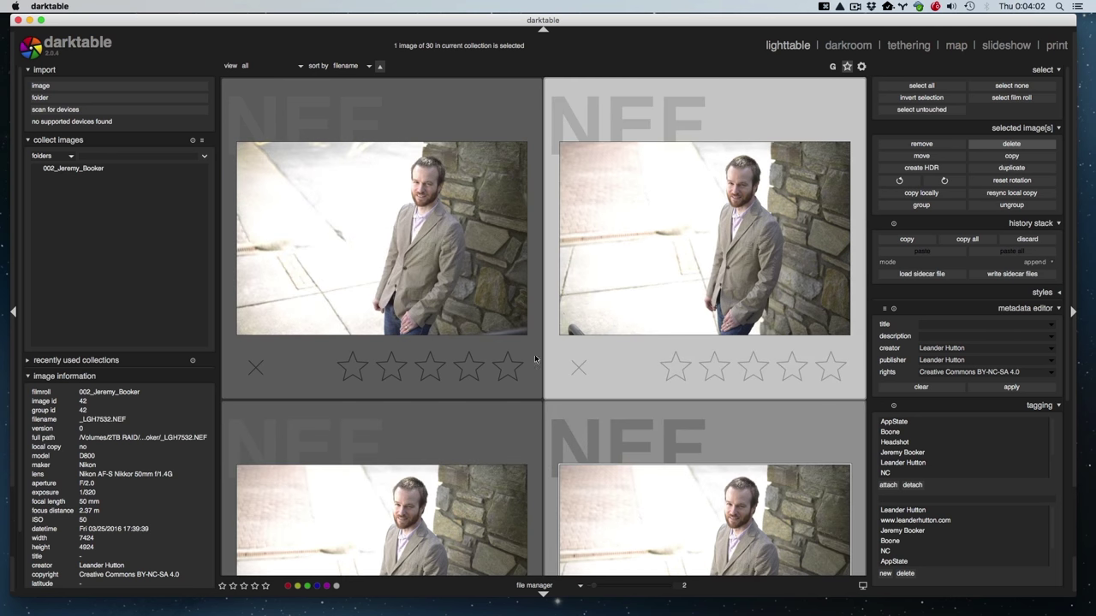
click(837, 376)
click(830, 368)
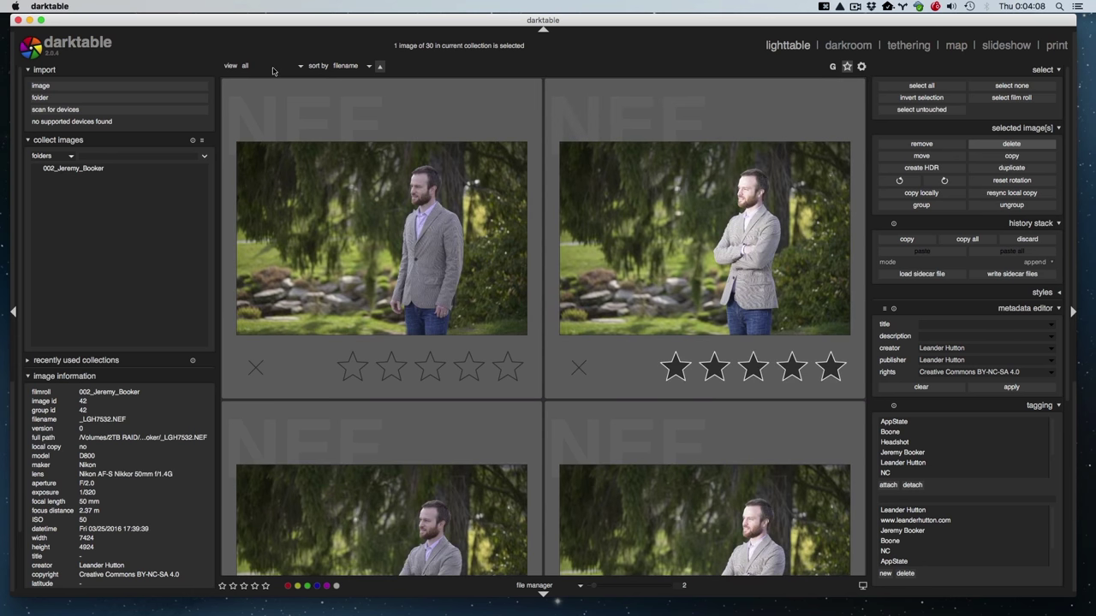
Filter to rejected only and permanently delete the one rejected image from disk
click(272, 69)
click(274, 157)
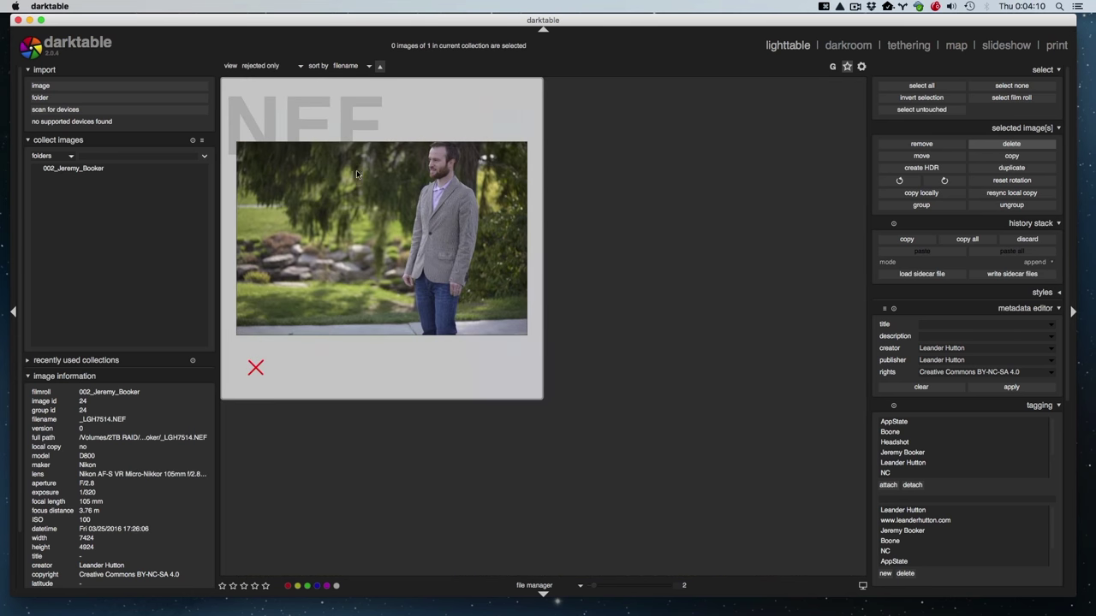
click(1000, 143)
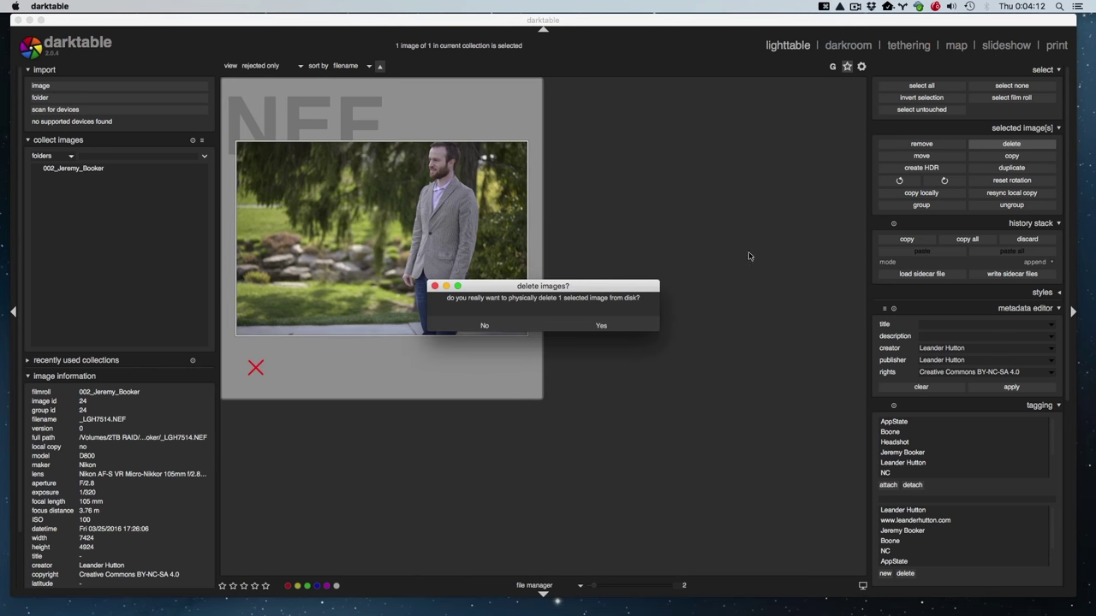
click(601, 325)
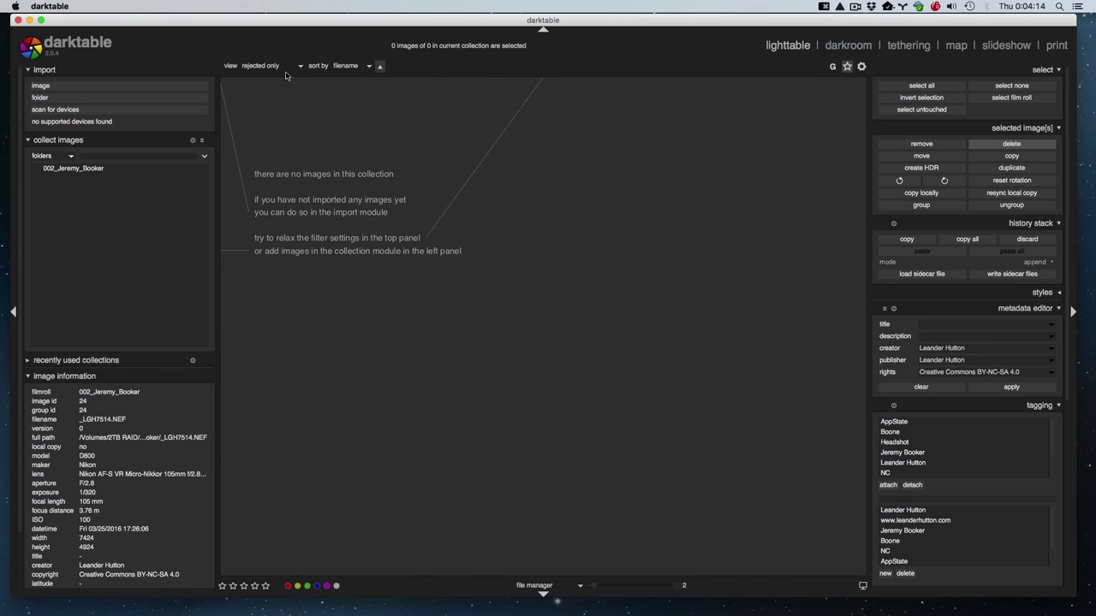
click(286, 72)
scroll(286, 77, up, 3)
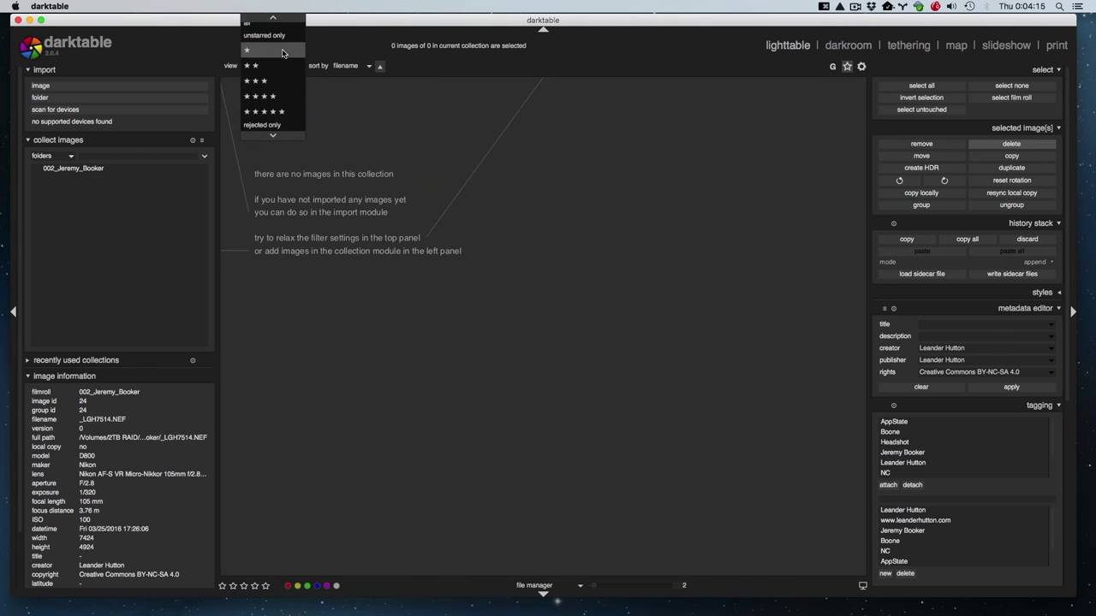
Filter the lighttable to '≥ ★★★★★', review the 12 picks, and select the first garden portrait
click(287, 115)
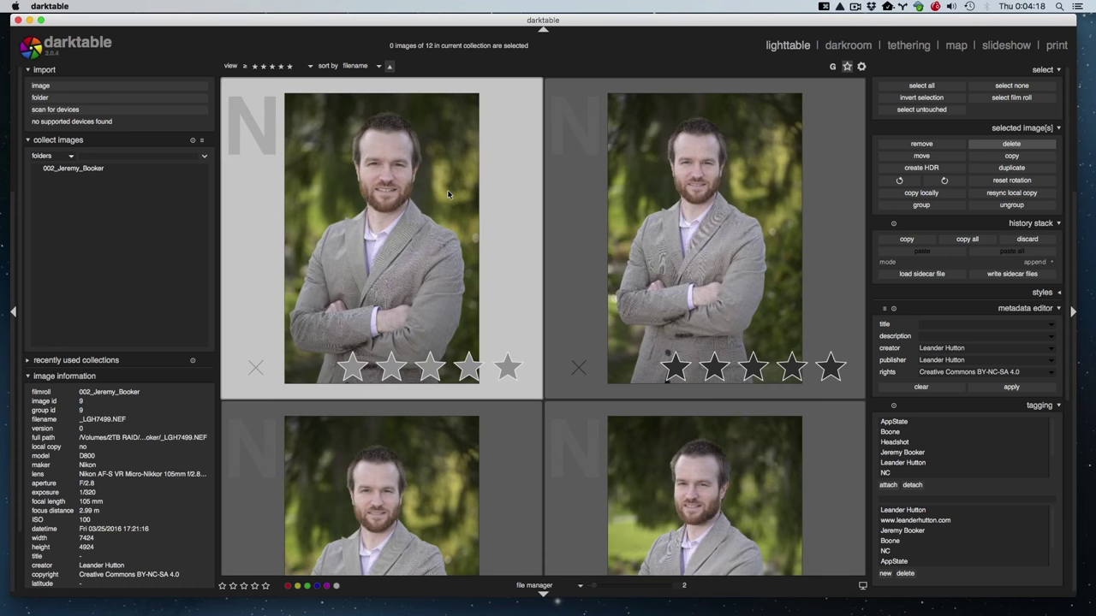
scroll(448, 195, down, 5)
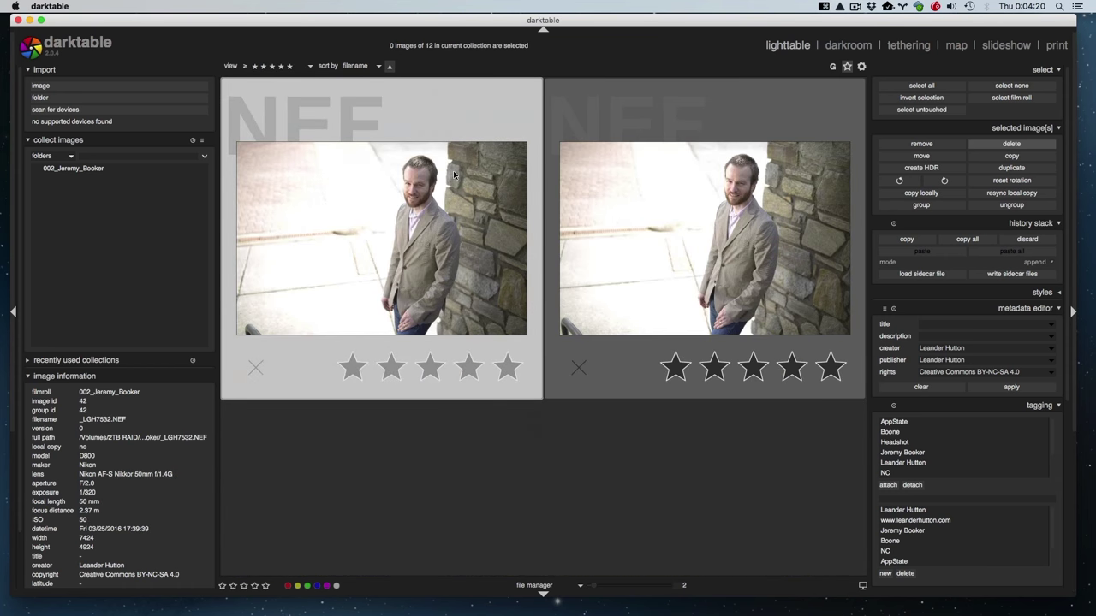
scroll(453, 170, up, 2)
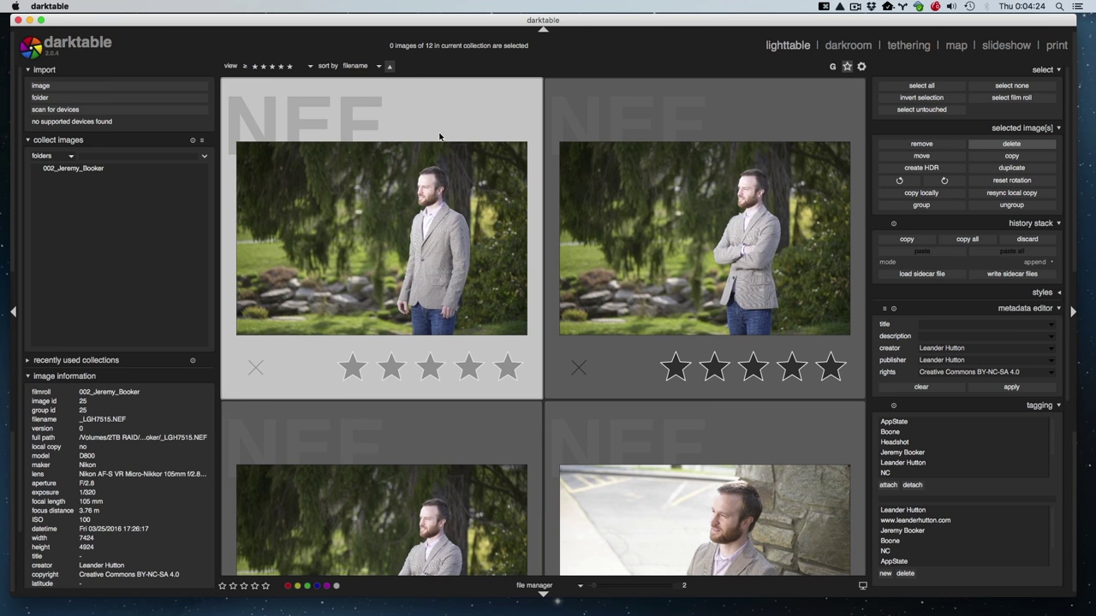
scroll(571, 174, up, 1)
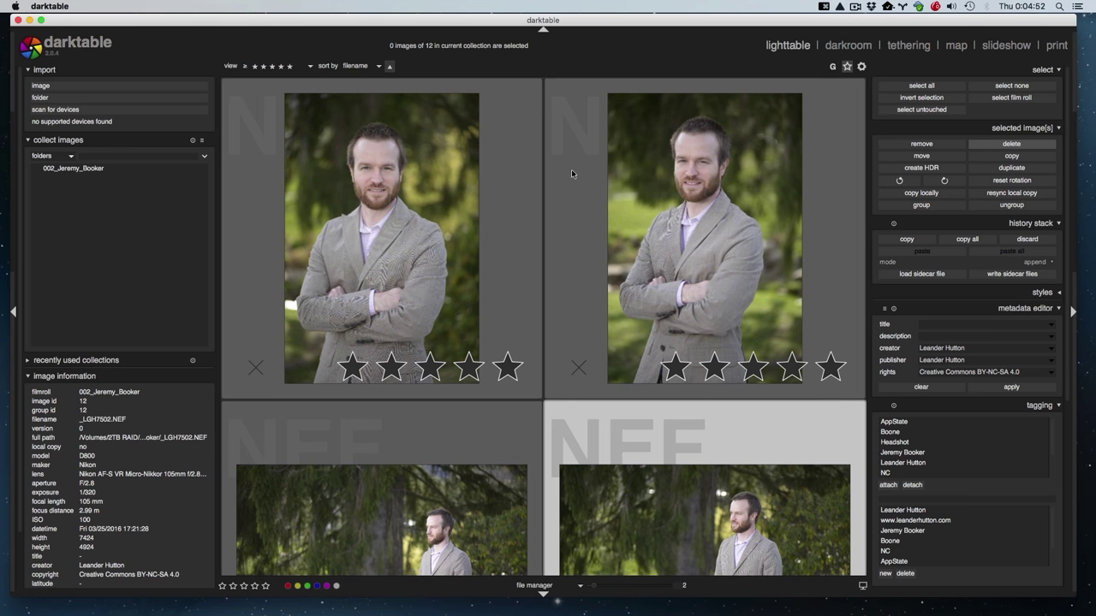
scroll(625, 188, down, 2)
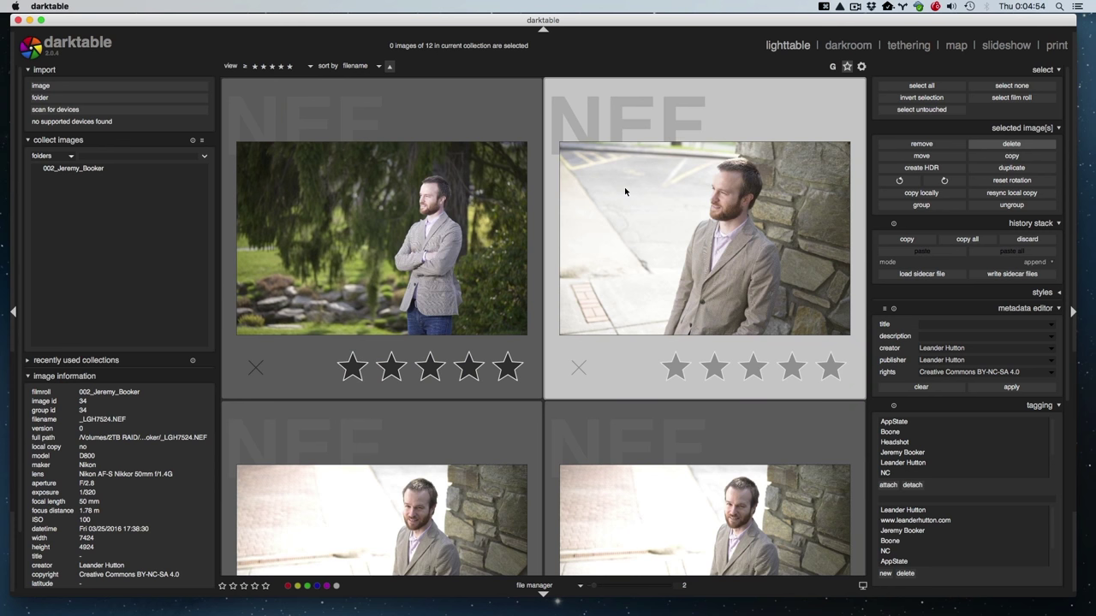
scroll(624, 187, down, 1)
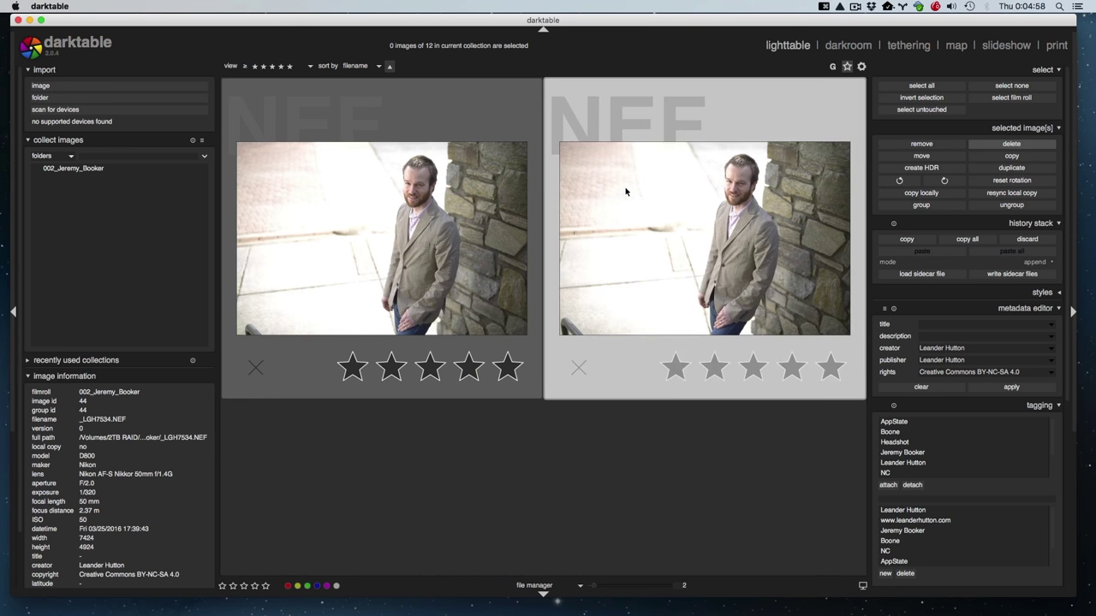
scroll(626, 192, up, 2)
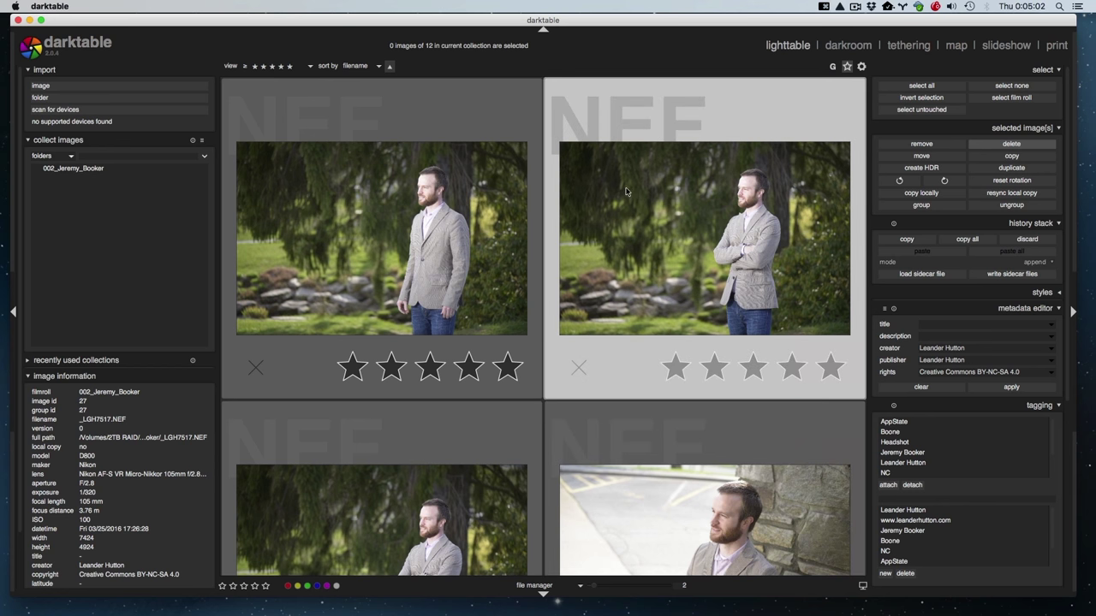
click(457, 172)
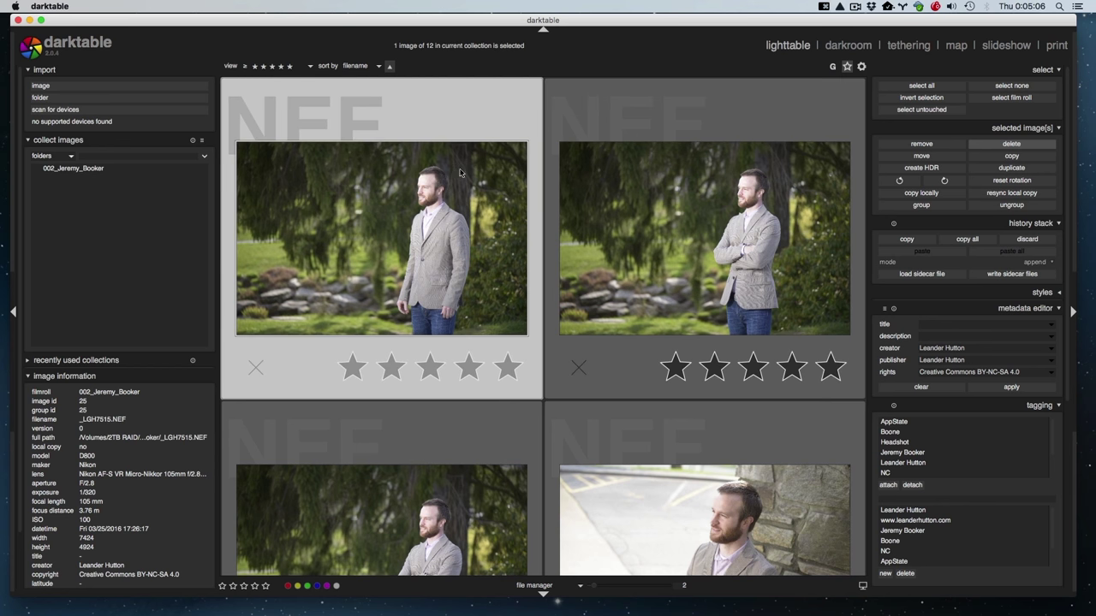
double_click(460, 173)
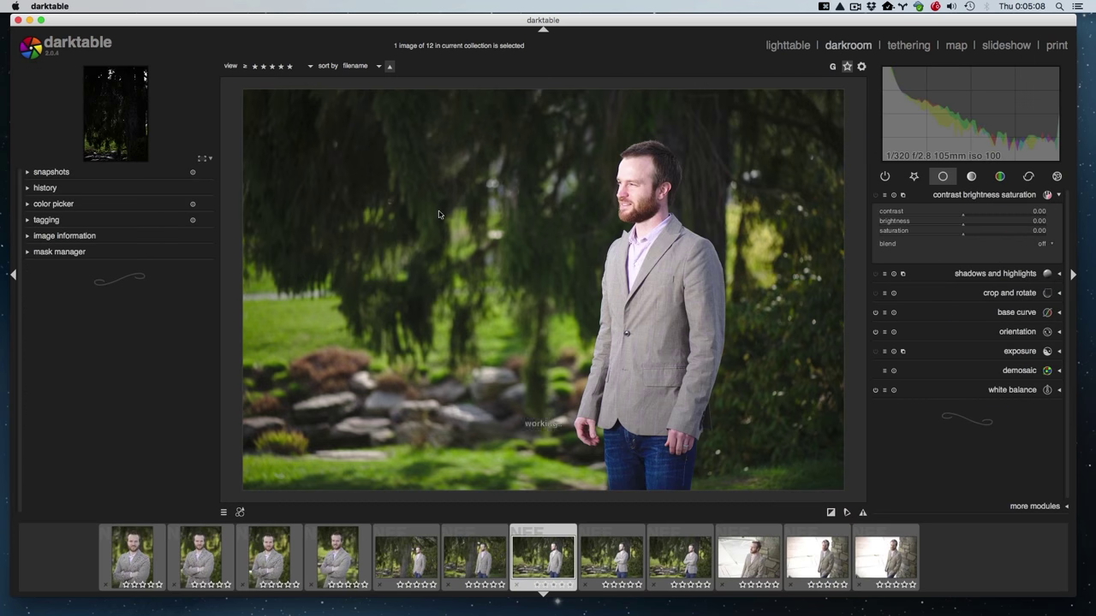
scroll(694, 176, up, 4)
scroll(467, 266, down, 4)
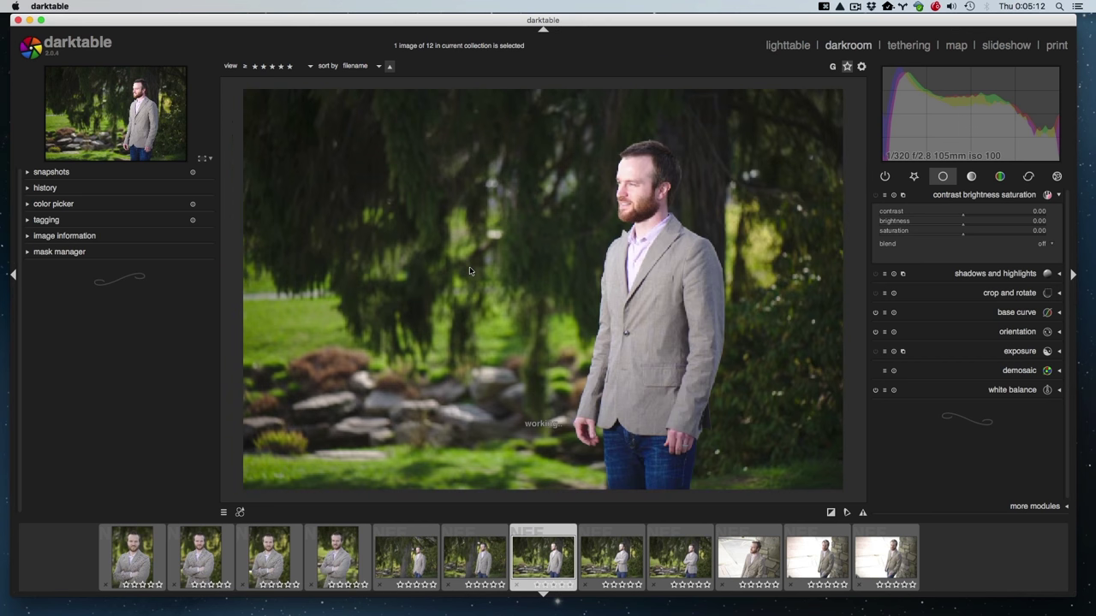
key(l)
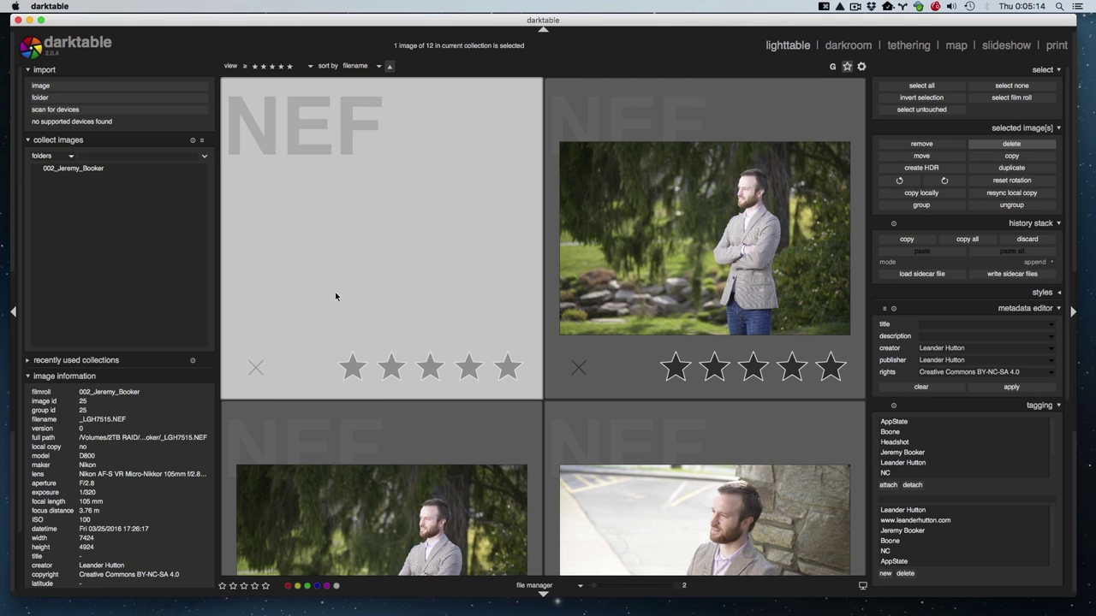
Select the first crossed-arms portrait and give it a five-star rating
scroll(351, 265, up, 2)
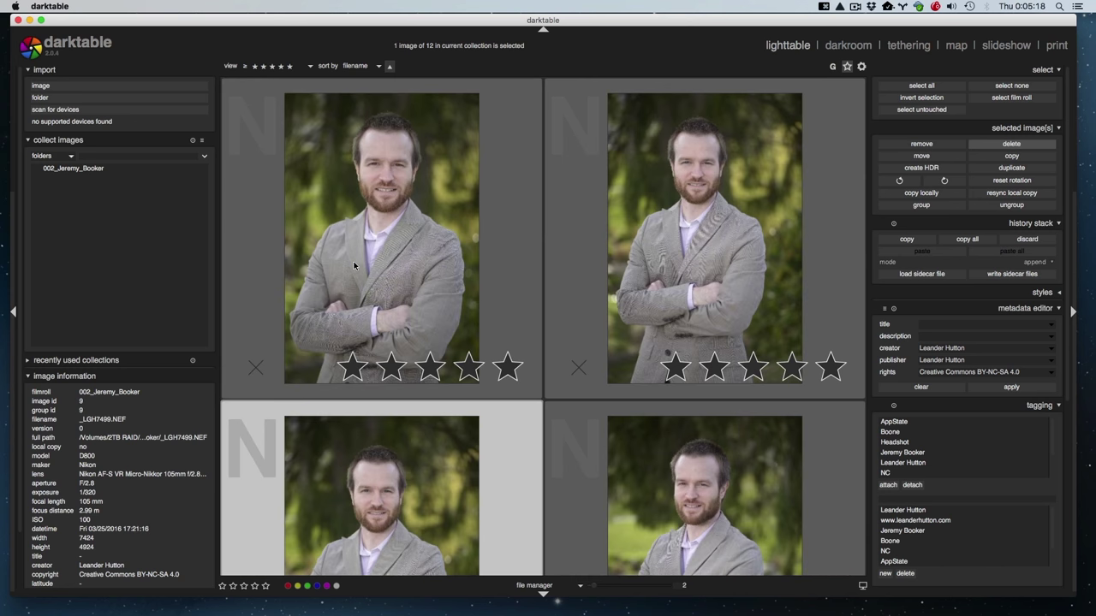
click(354, 266)
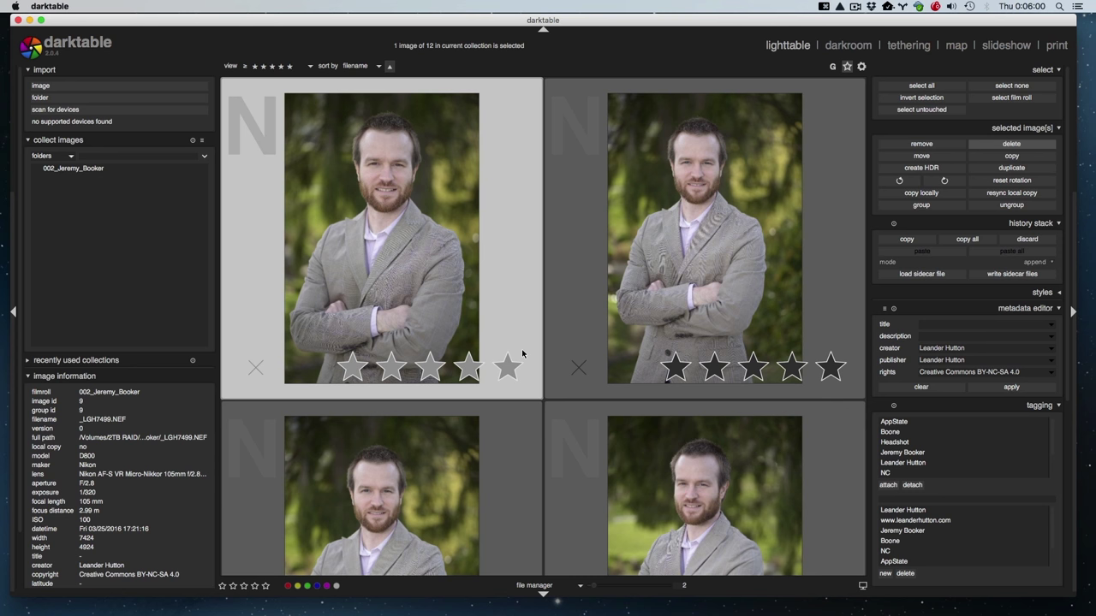
click(522, 353)
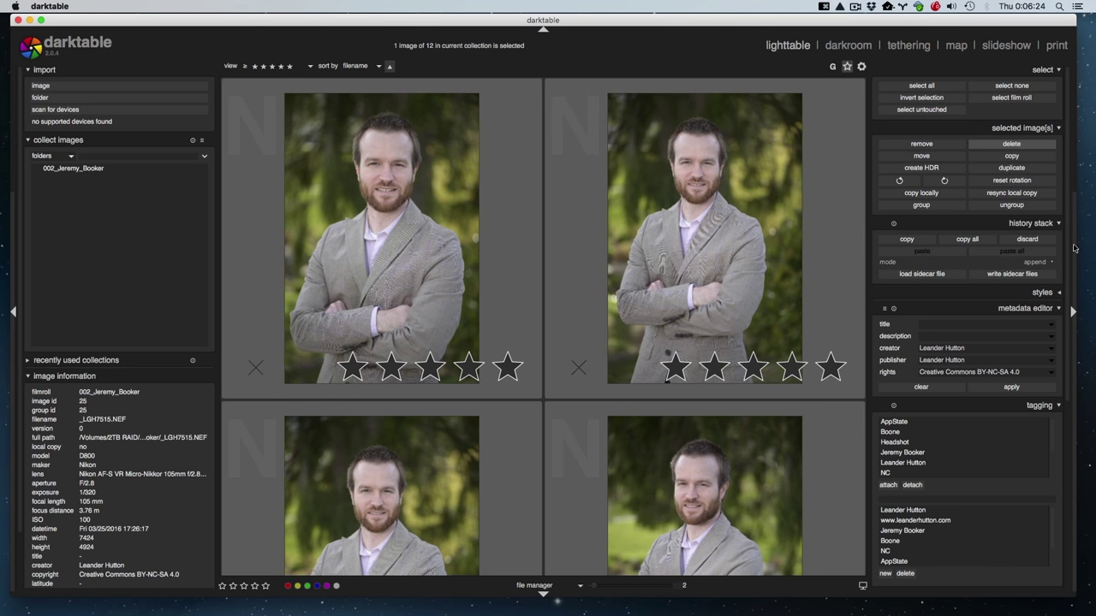
scroll(1058, 379, down, 5)
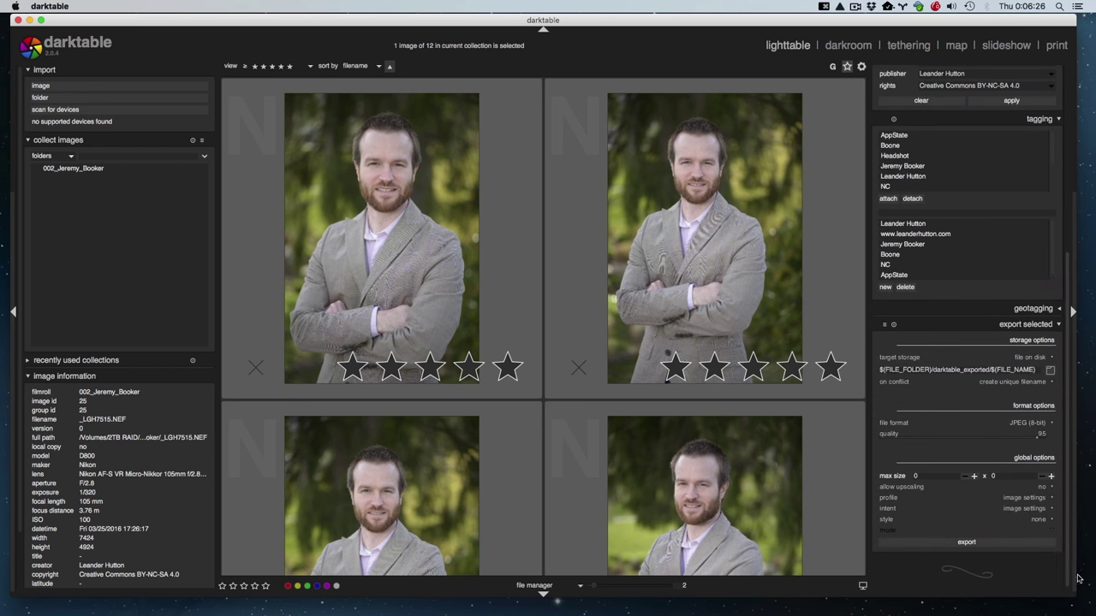
scroll(1062, 342, up, 7)
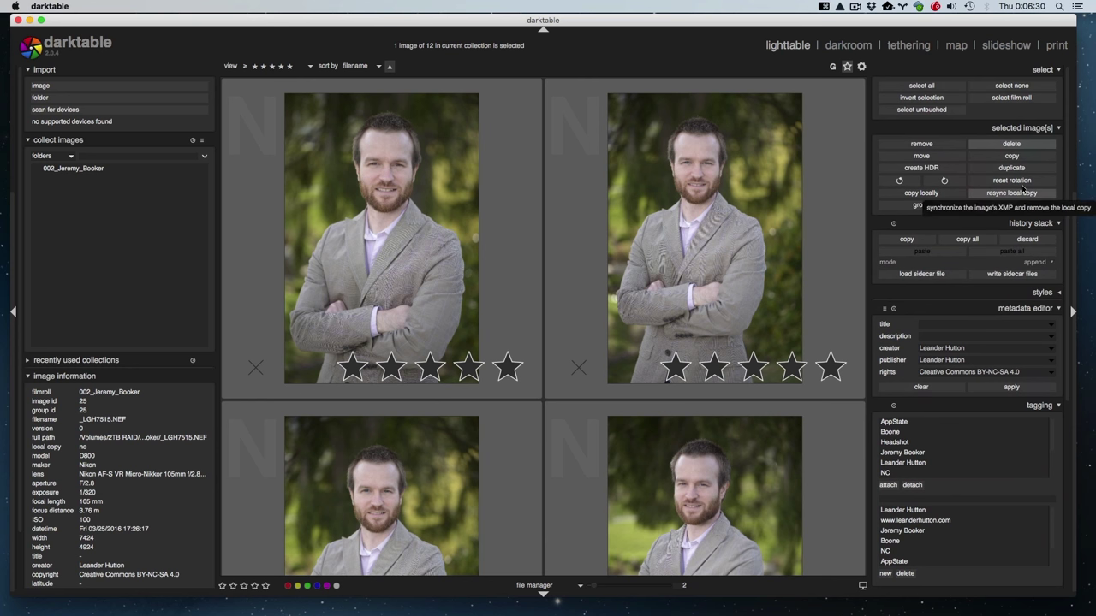